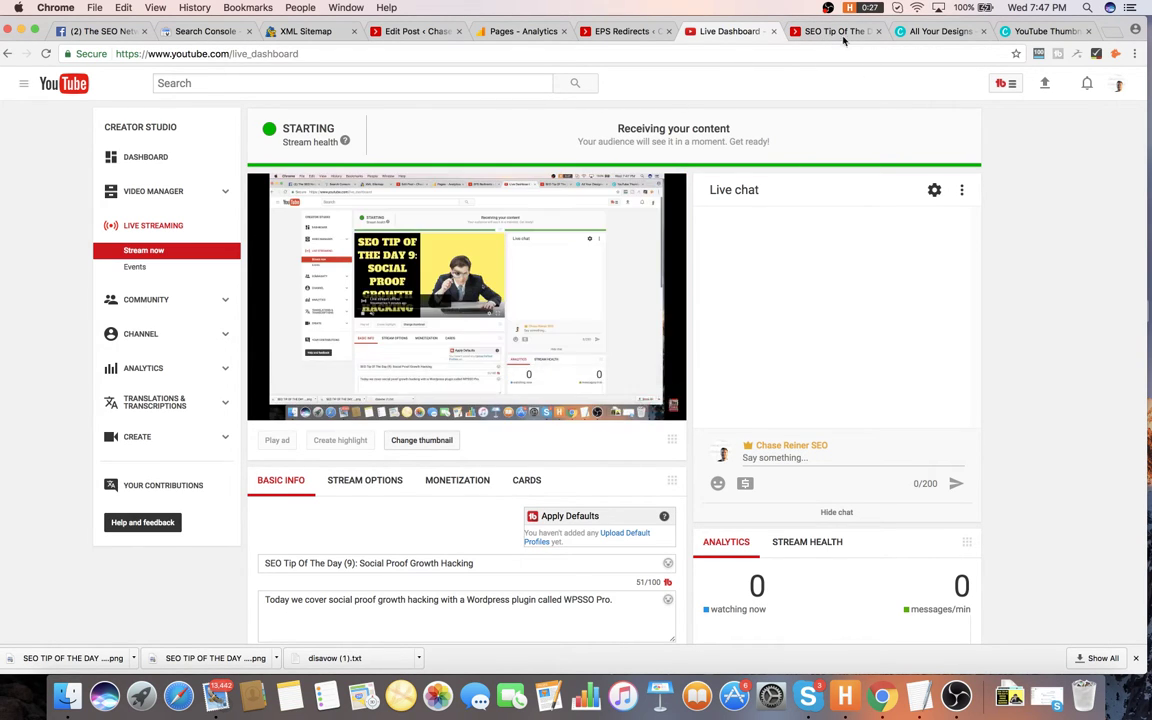
- Review the published SEO Tip Of The Day Series post from its introduction through the tip 8 heading and video
left_click(843, 36)
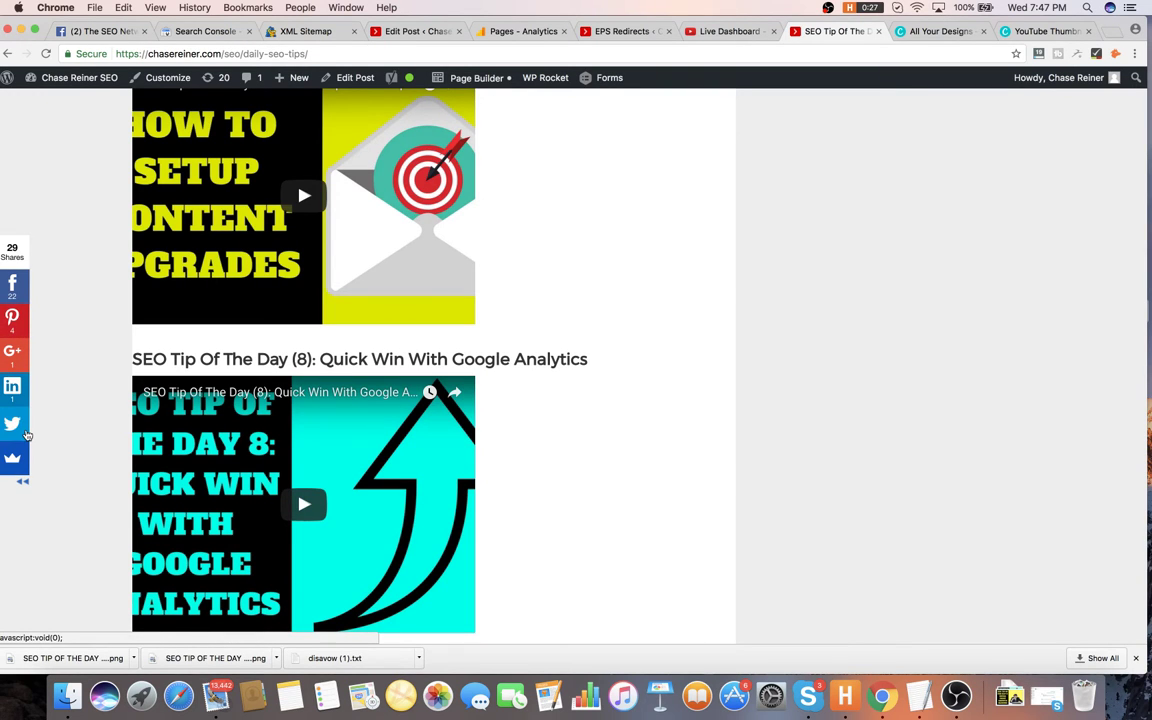
scroll(27, 435, "up", 10)
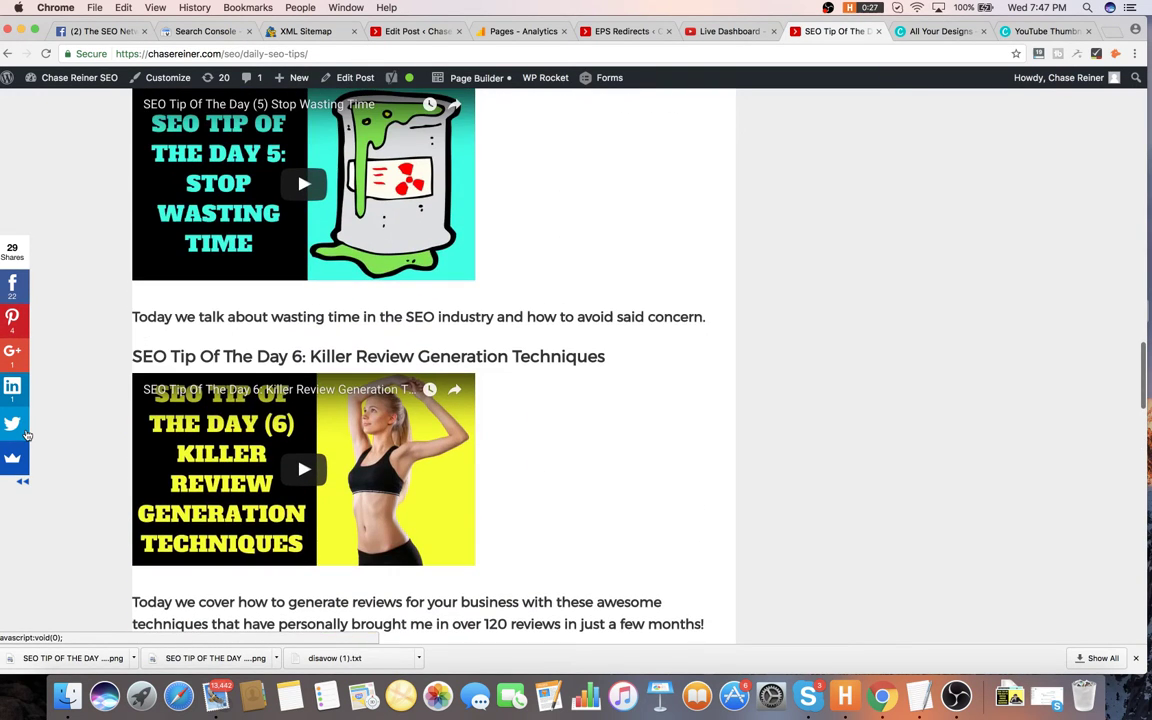
scroll(85, 320, "up", 15)
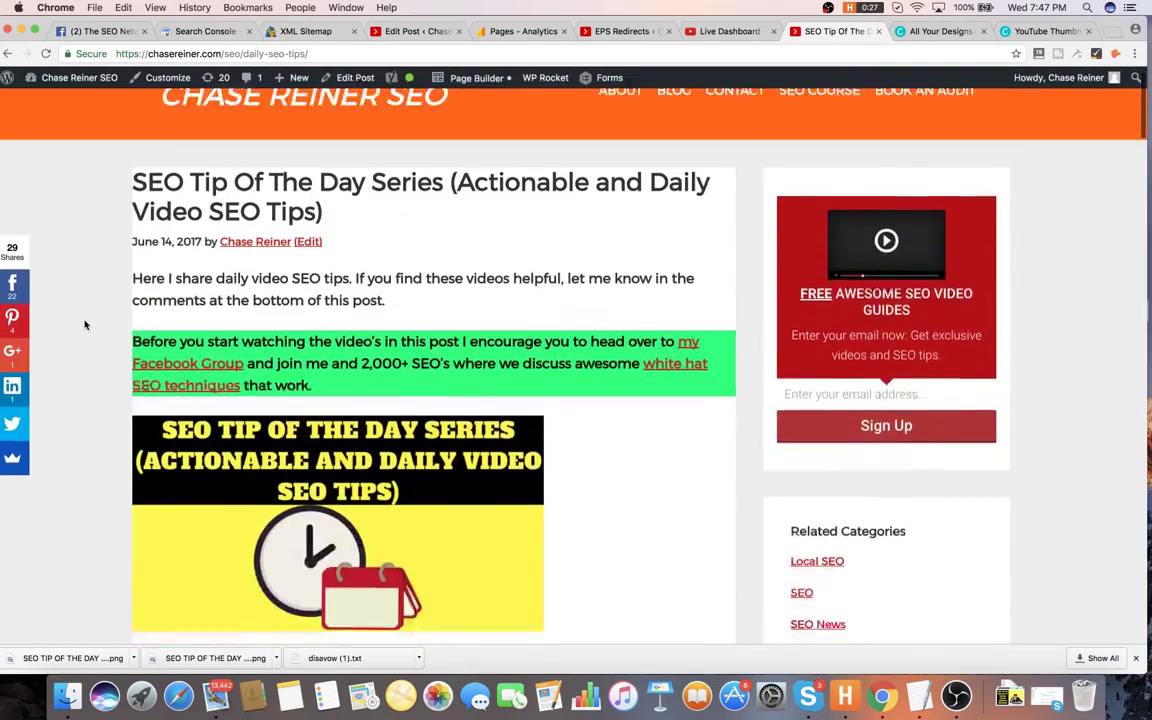
scroll(85, 324, "down", 10)
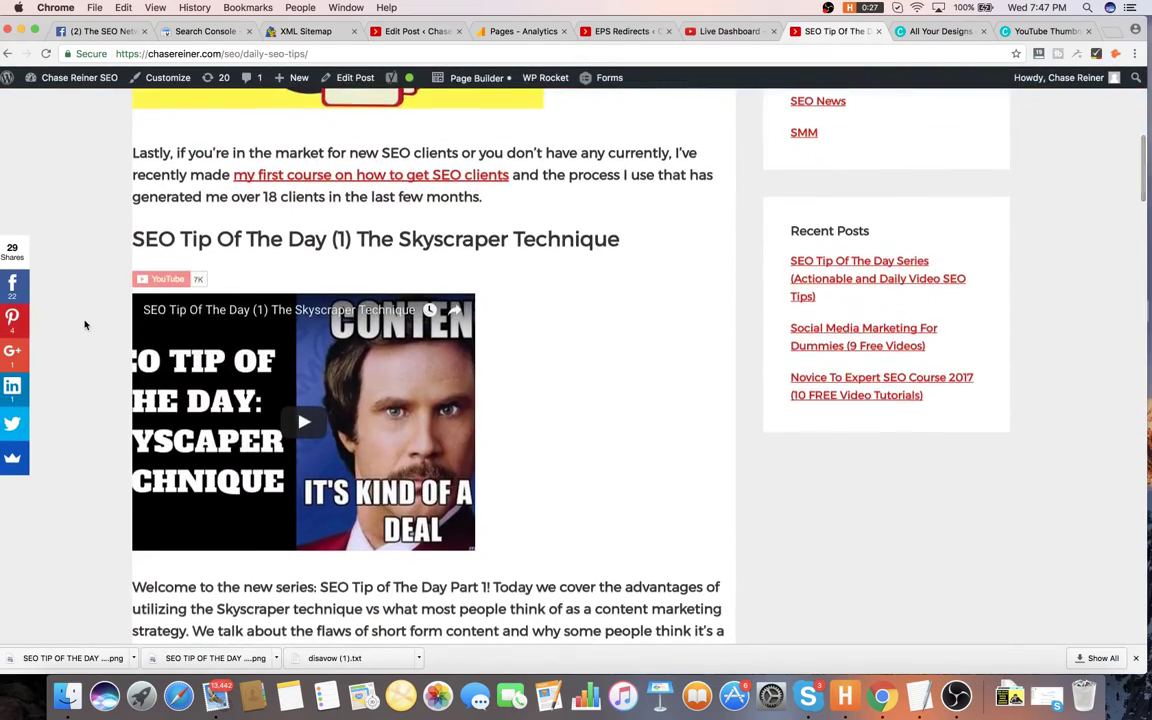
scroll(85, 324, "down", 5)
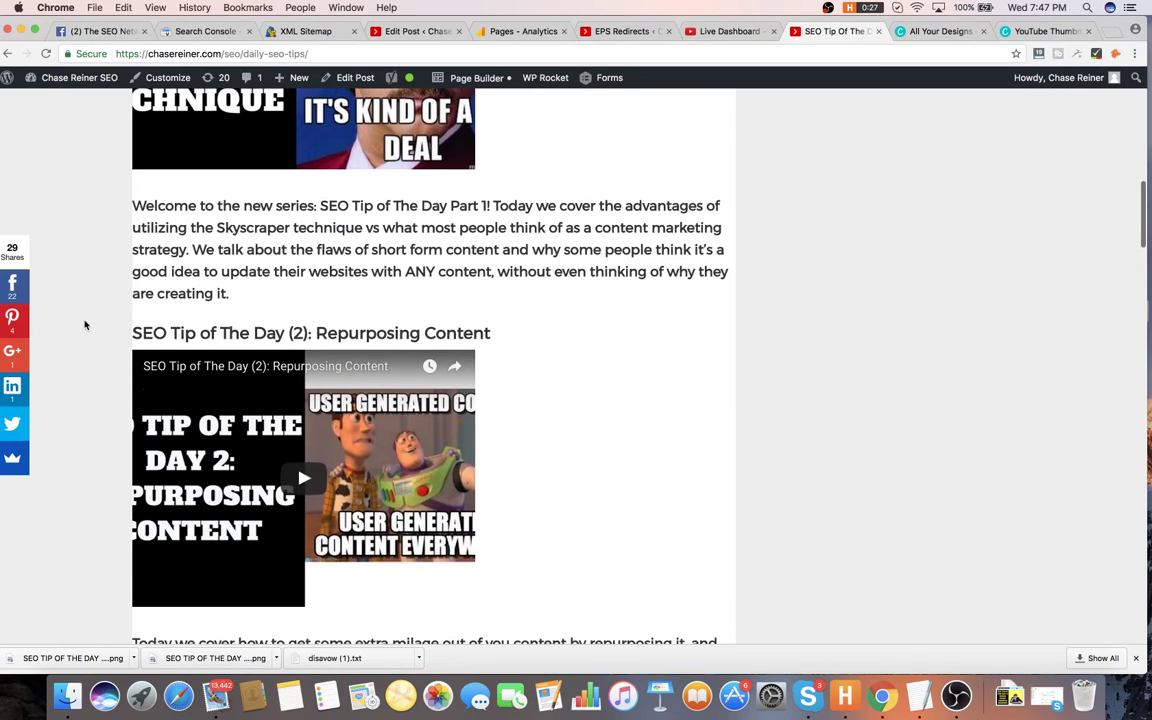
scroll(85, 324, "down", 2)
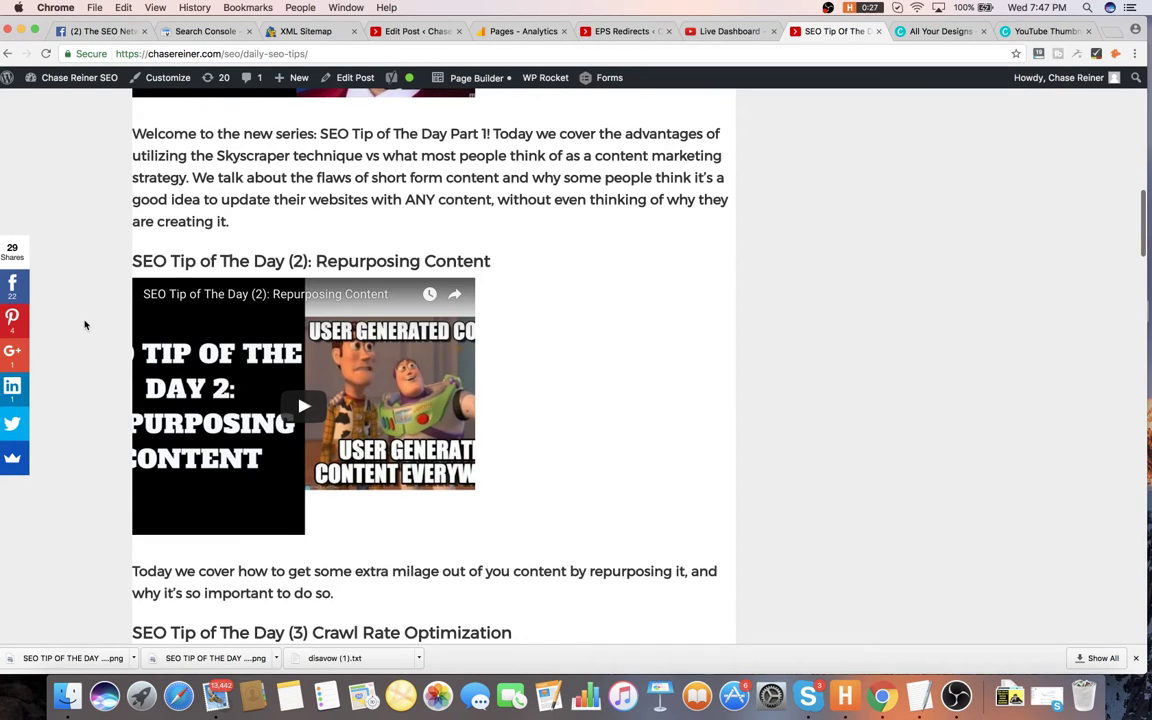
scroll(85, 324, "down", 10)
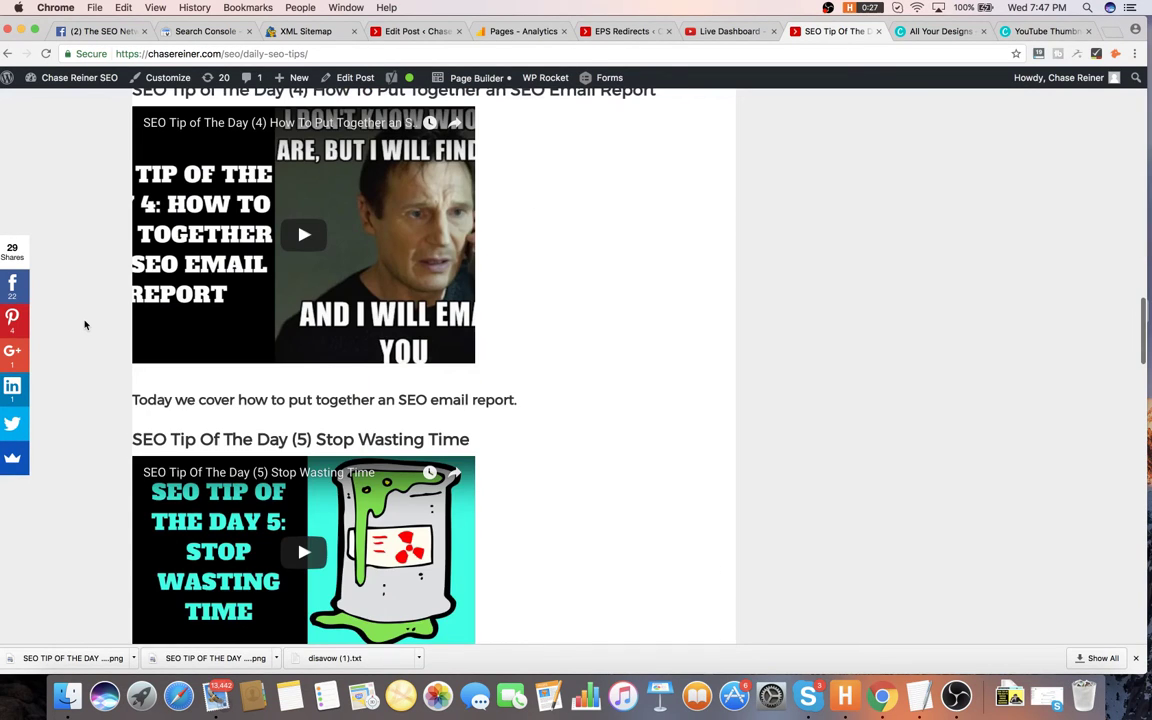
scroll(85, 324, "down", 15)
scroll(85, 324, "up", 3)
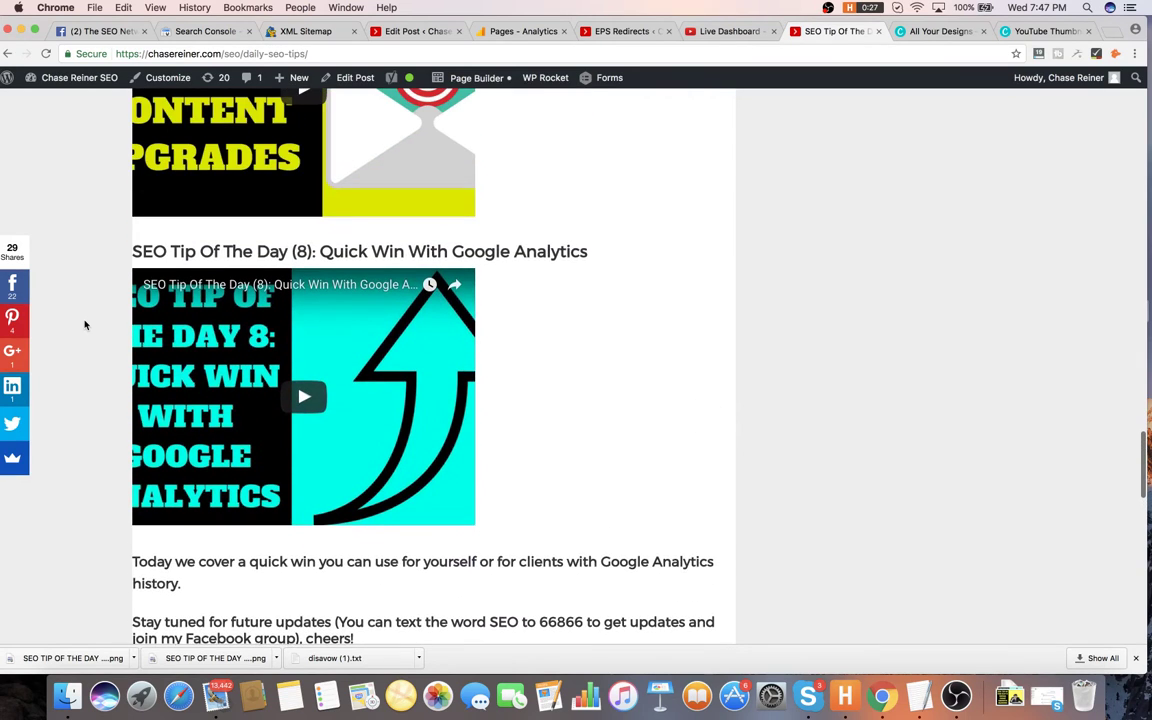
scroll(200, 310, "up", 1)
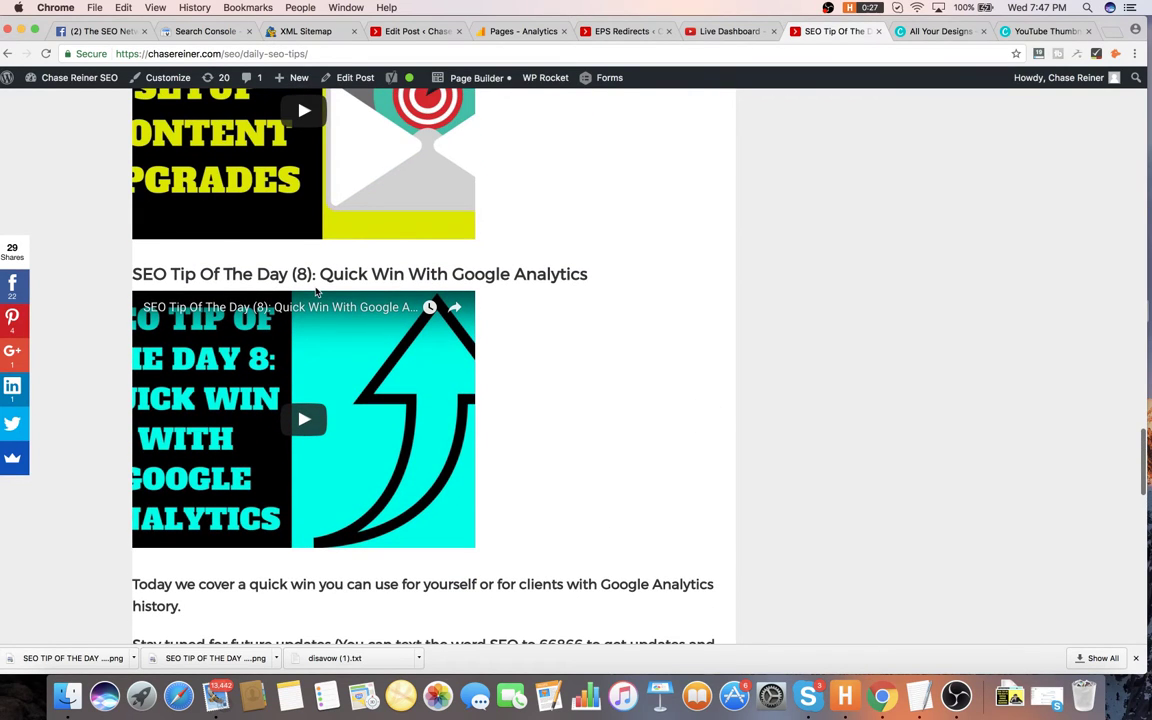
triple_click(316, 278)
scroll(521, 323, "down", 1)
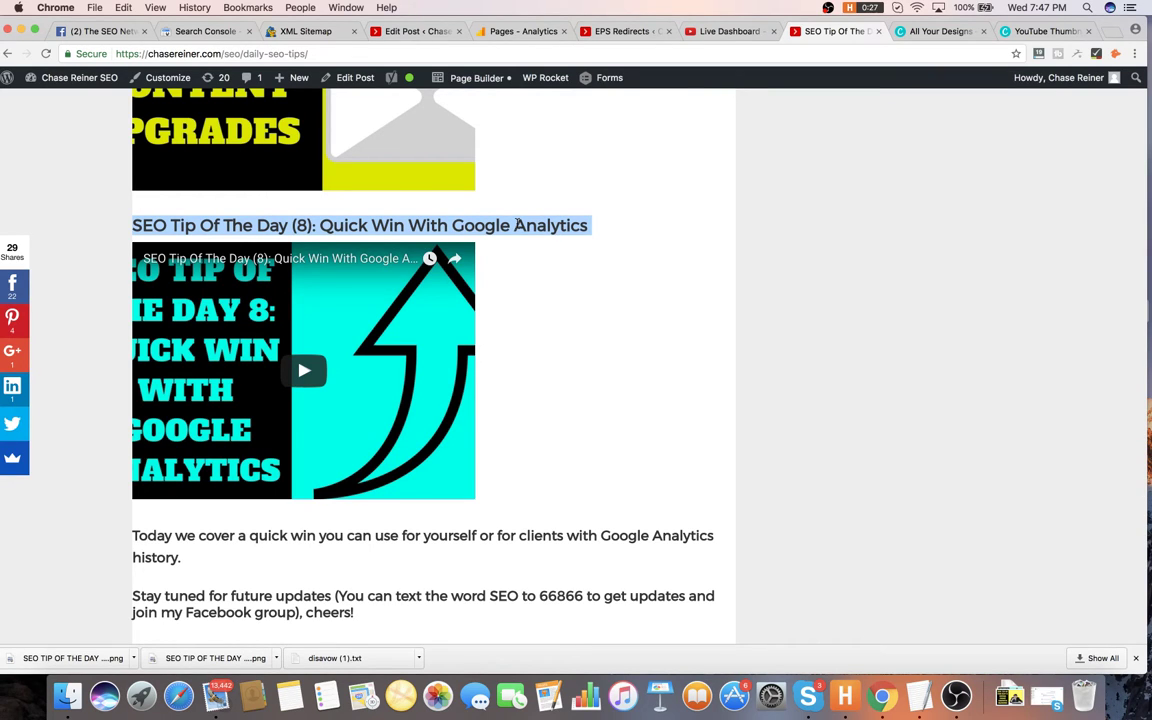
left_click(270, 208)
scroll(410, 245, "up", 5)
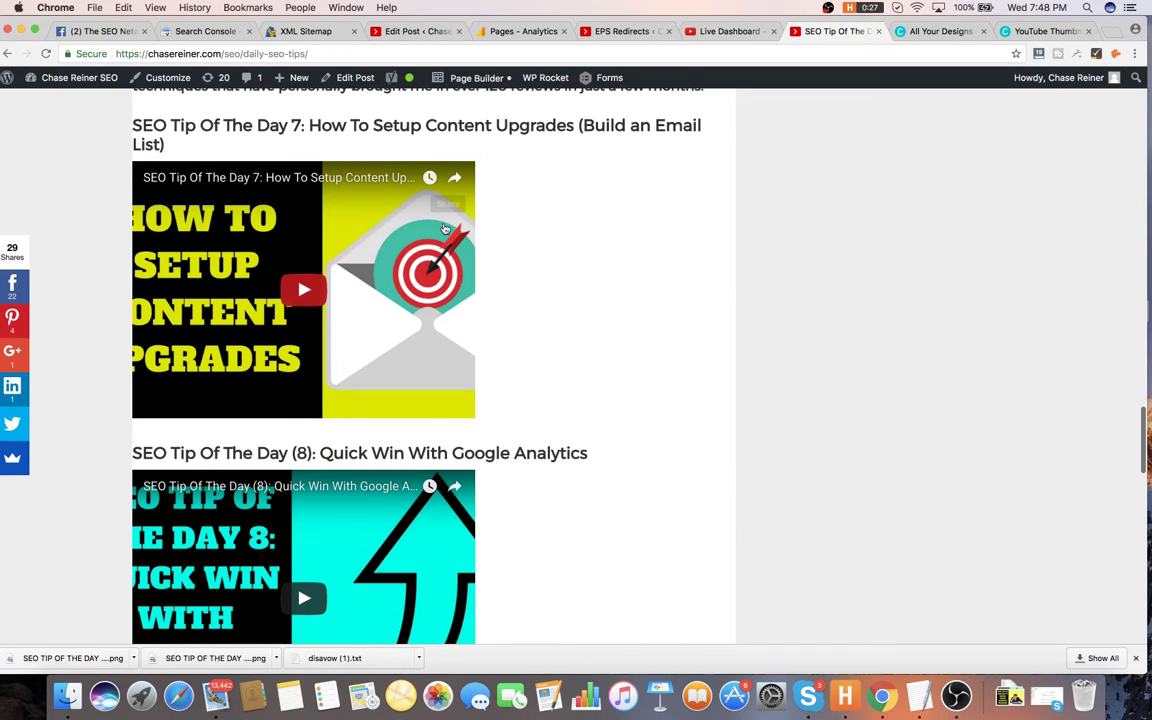
- Look through the numbered SEO tip sections of the published post again, from tip 1 to the closing note above the comments
scroll(445, 229, "up", 15)
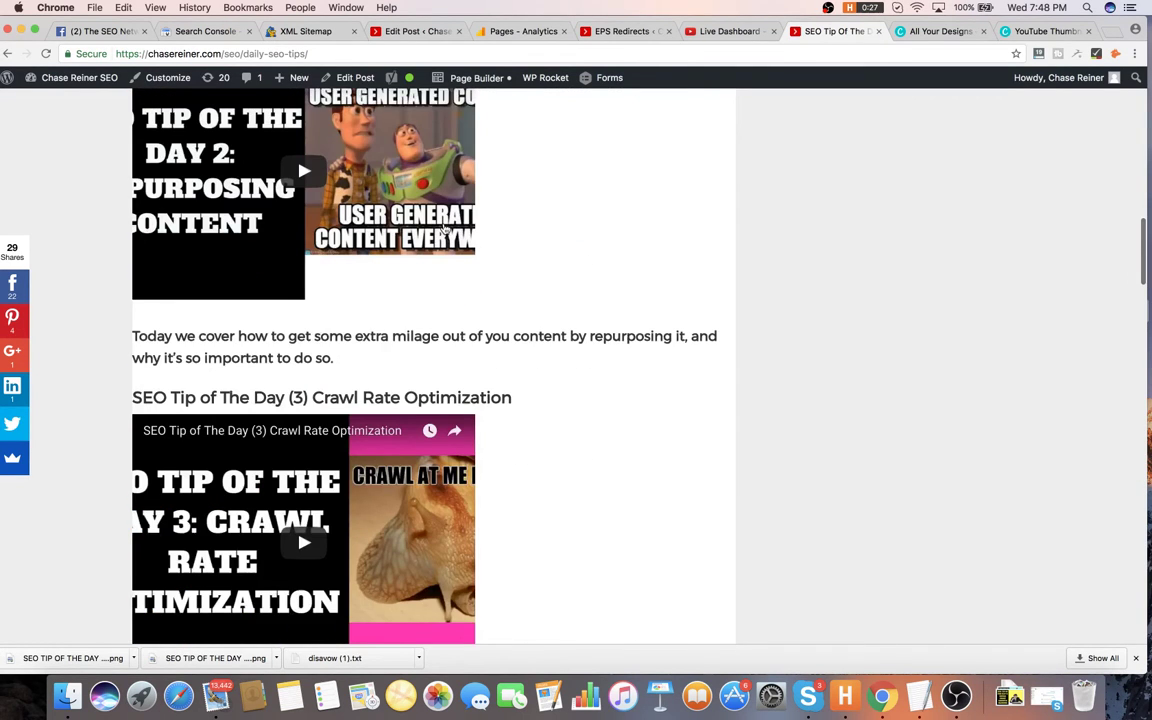
scroll(445, 229, "up", 10)
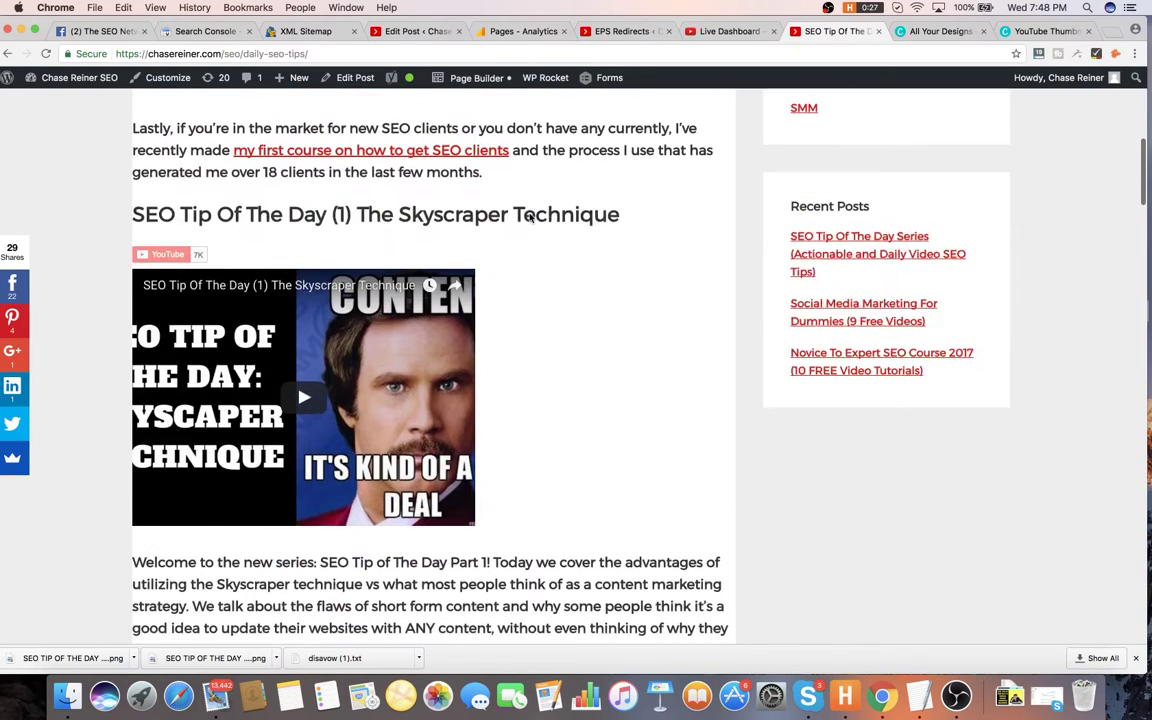
scroll(529, 218, "down", 5)
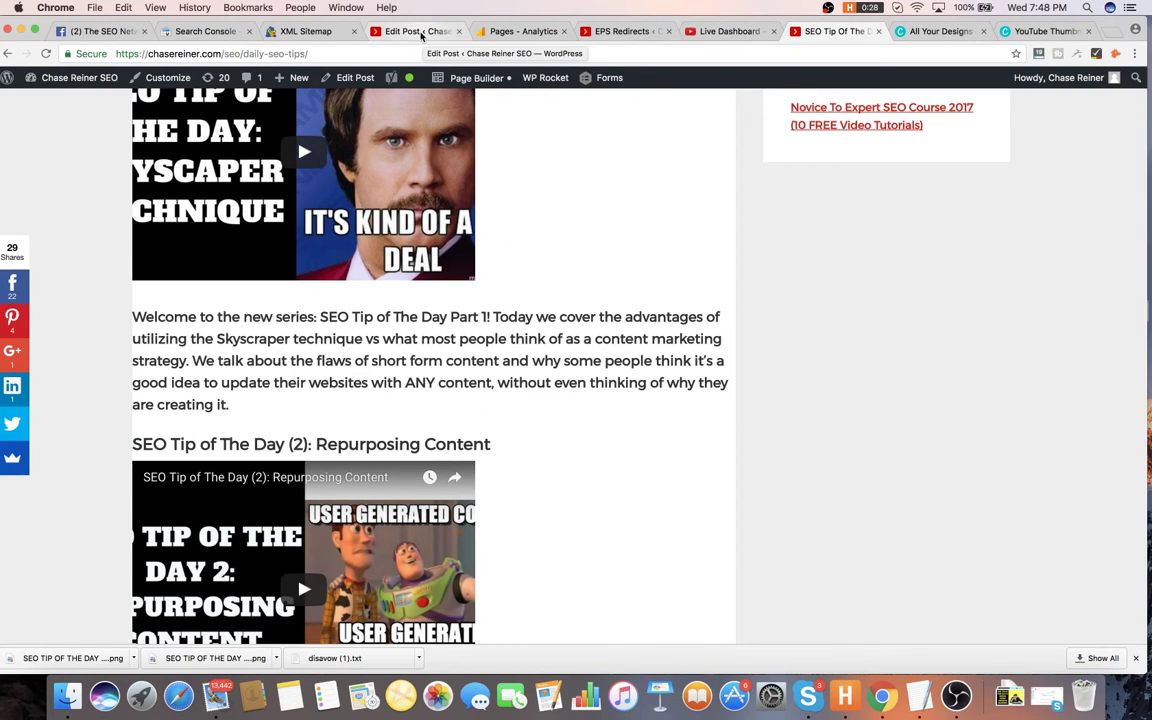
scroll(460, 297, "up", 5)
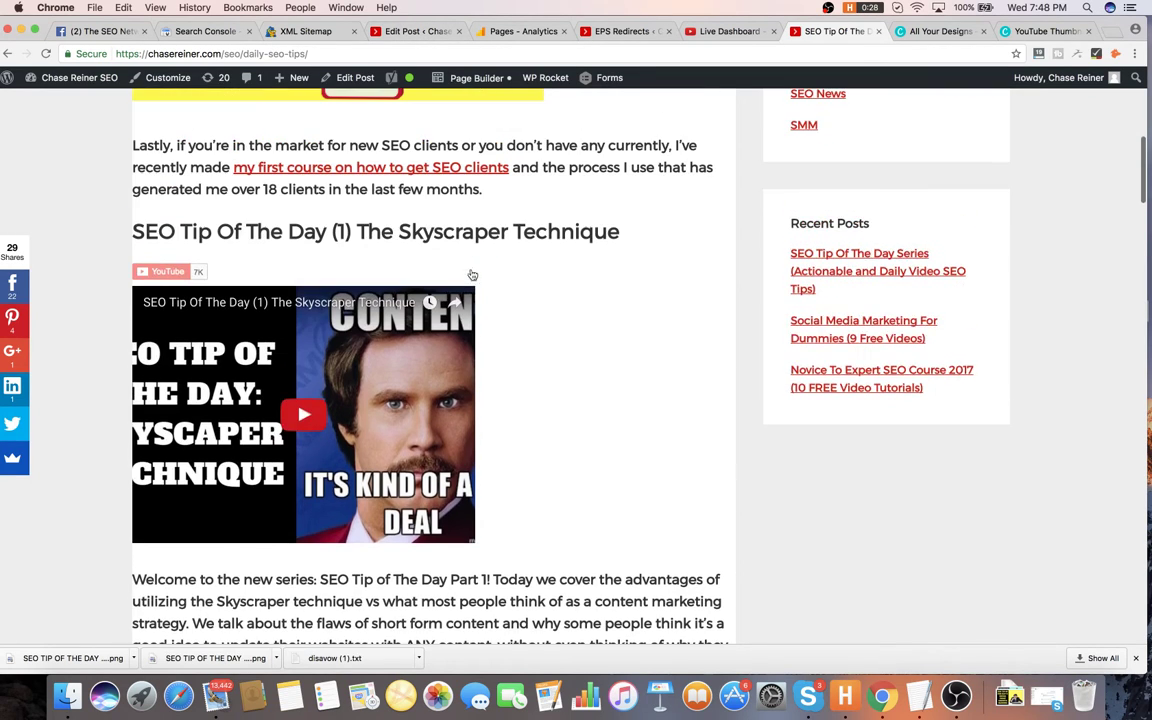
scroll(460, 297, "up", 7)
scroll(450, 405, "down", 8)
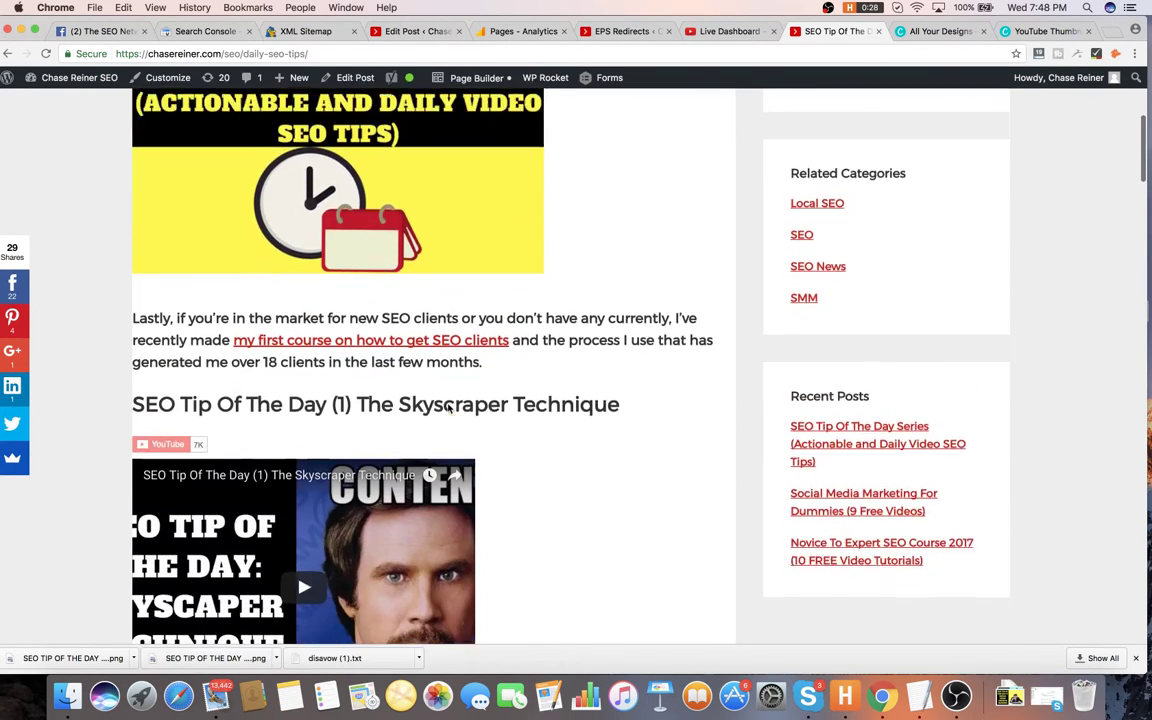
scroll(483, 265, "down", 15)
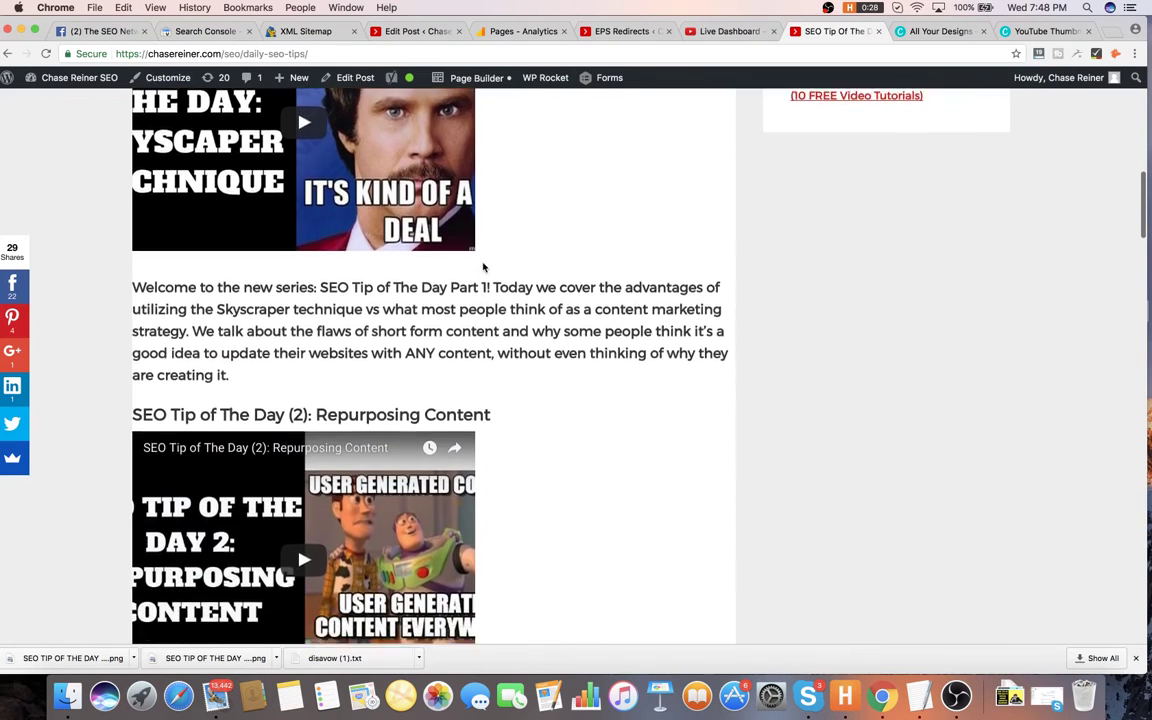
scroll(483, 265, "down", 16)
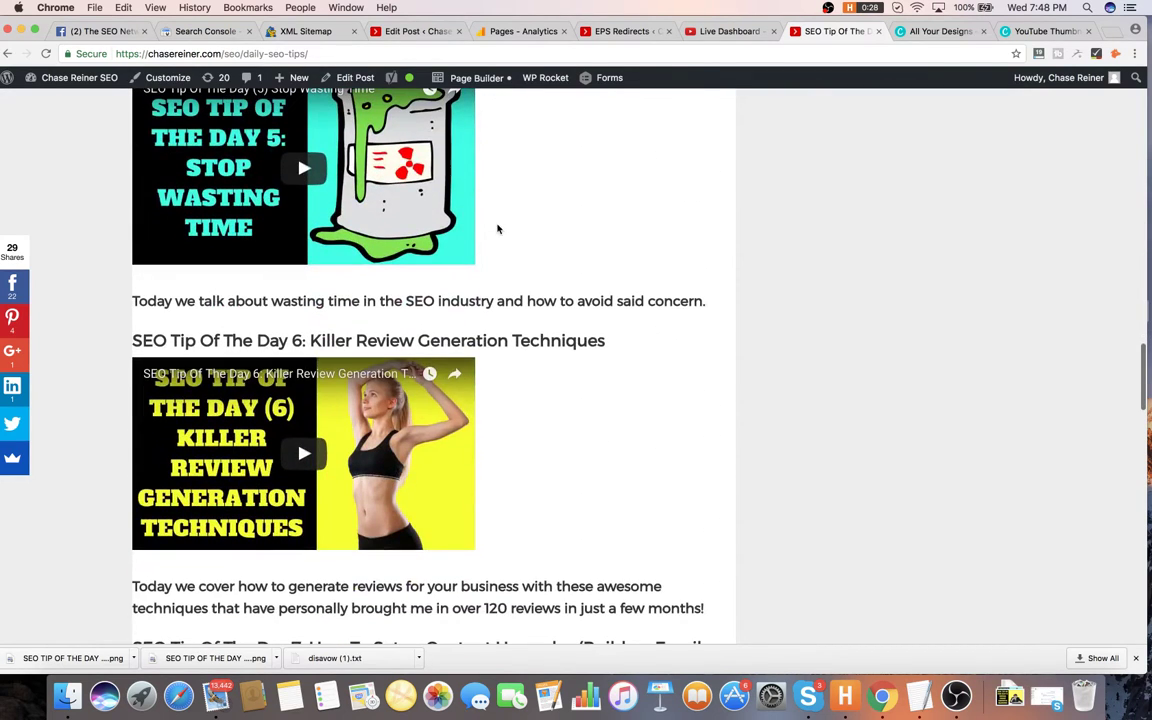
scroll(345, 186, "up", 3)
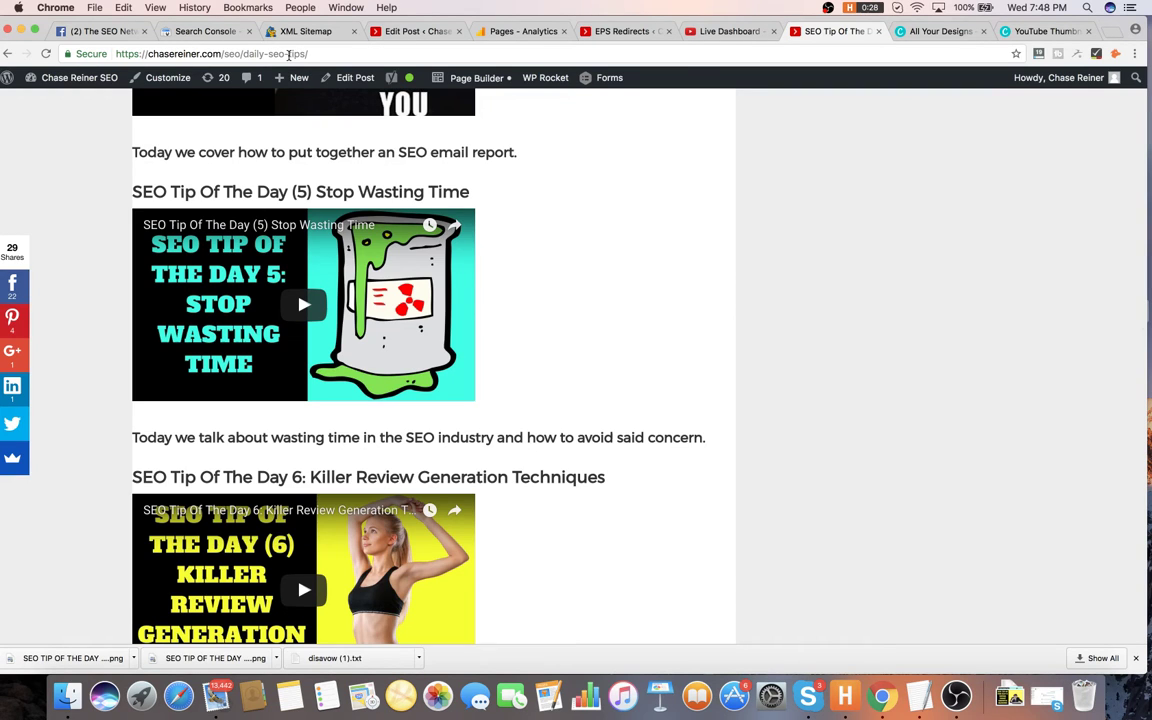
scroll(545, 218, "up", 3)
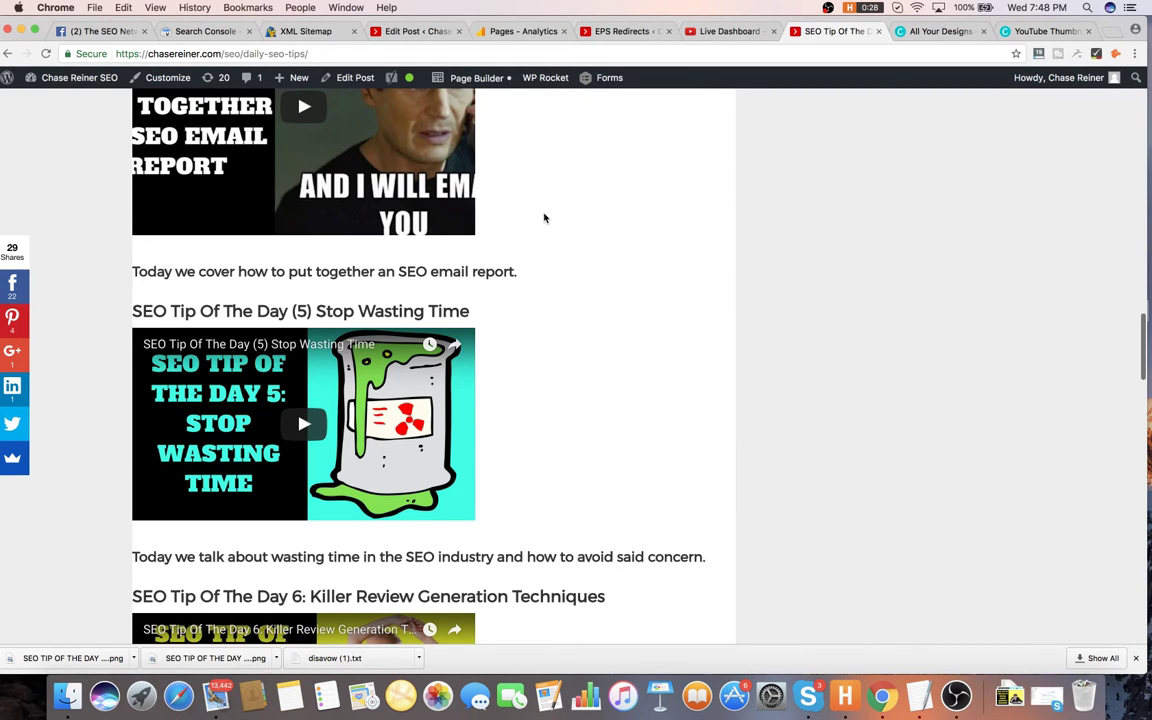
scroll(545, 218, "down", 10)
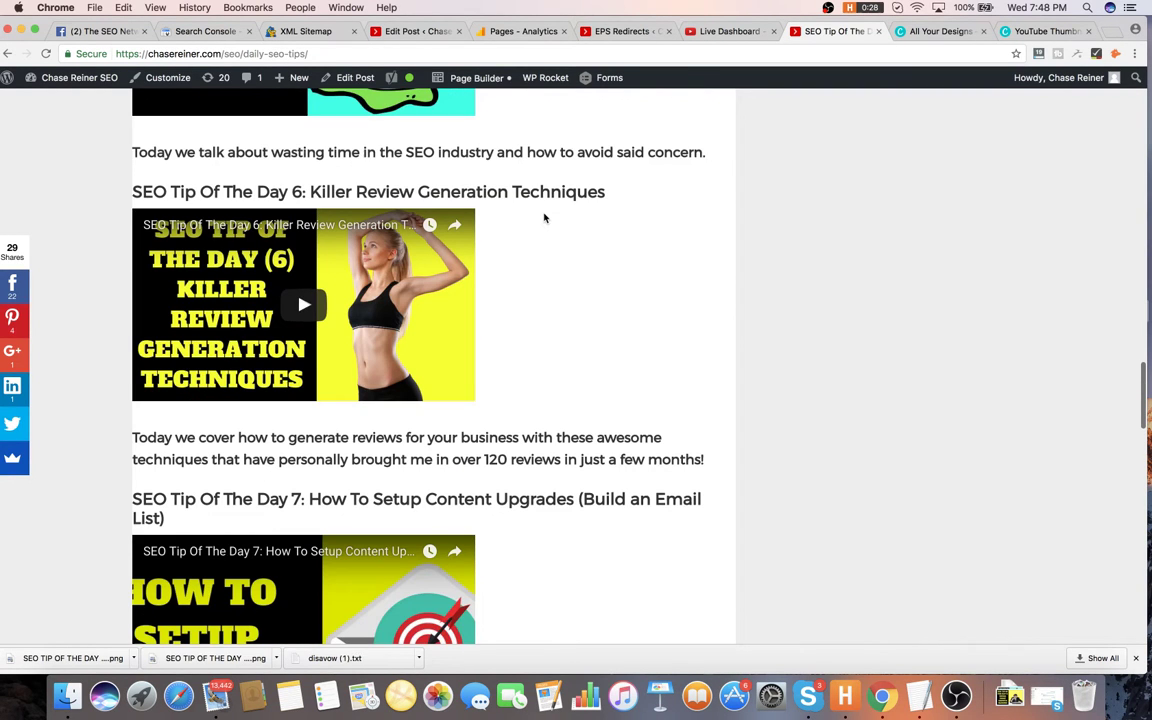
scroll(545, 218, "down", 11)
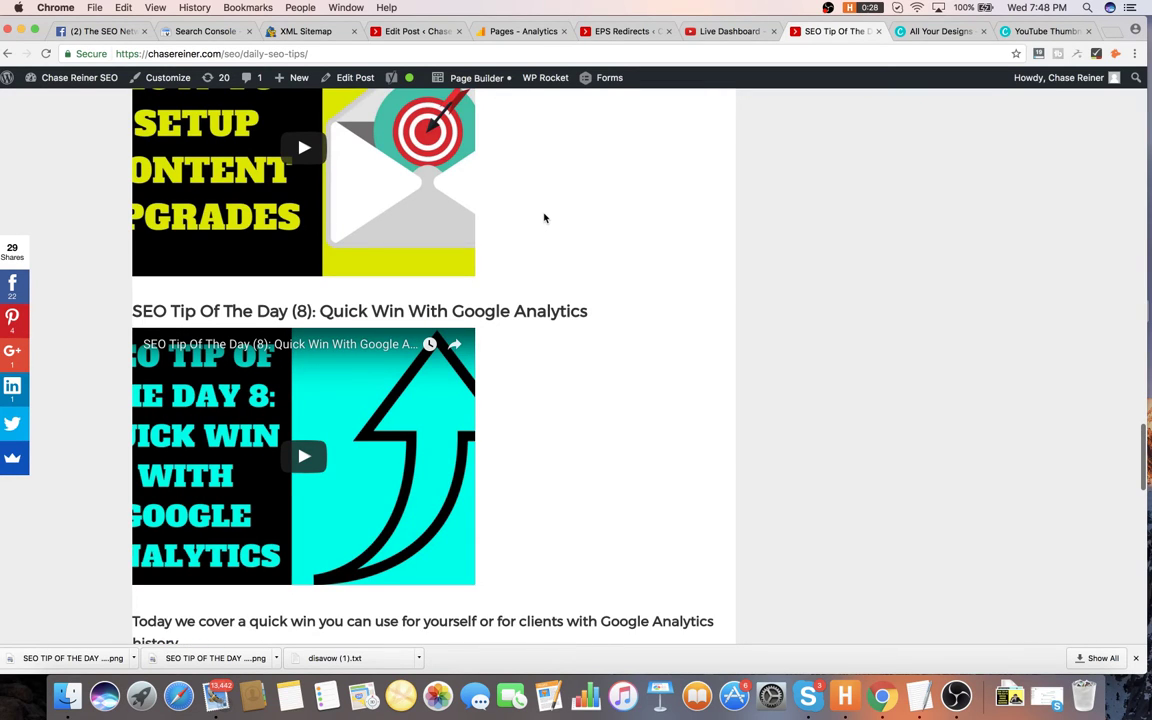
scroll(541, 372, "down", 1)
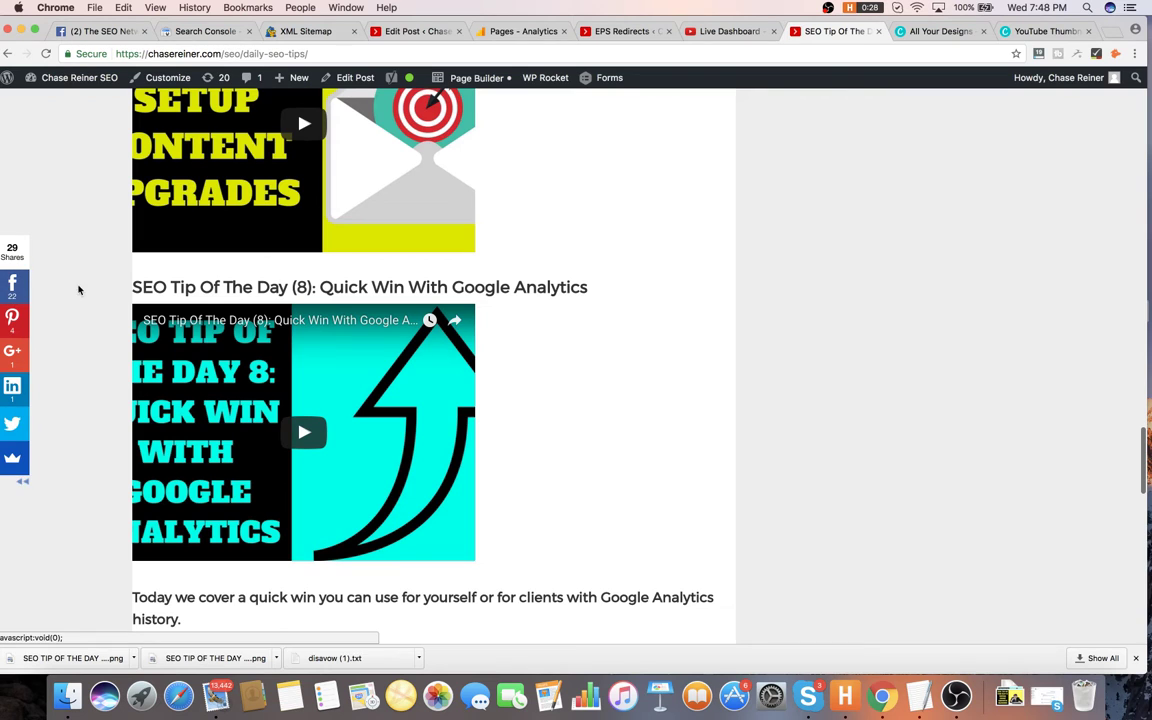
scroll(255, 247, "down", 10)
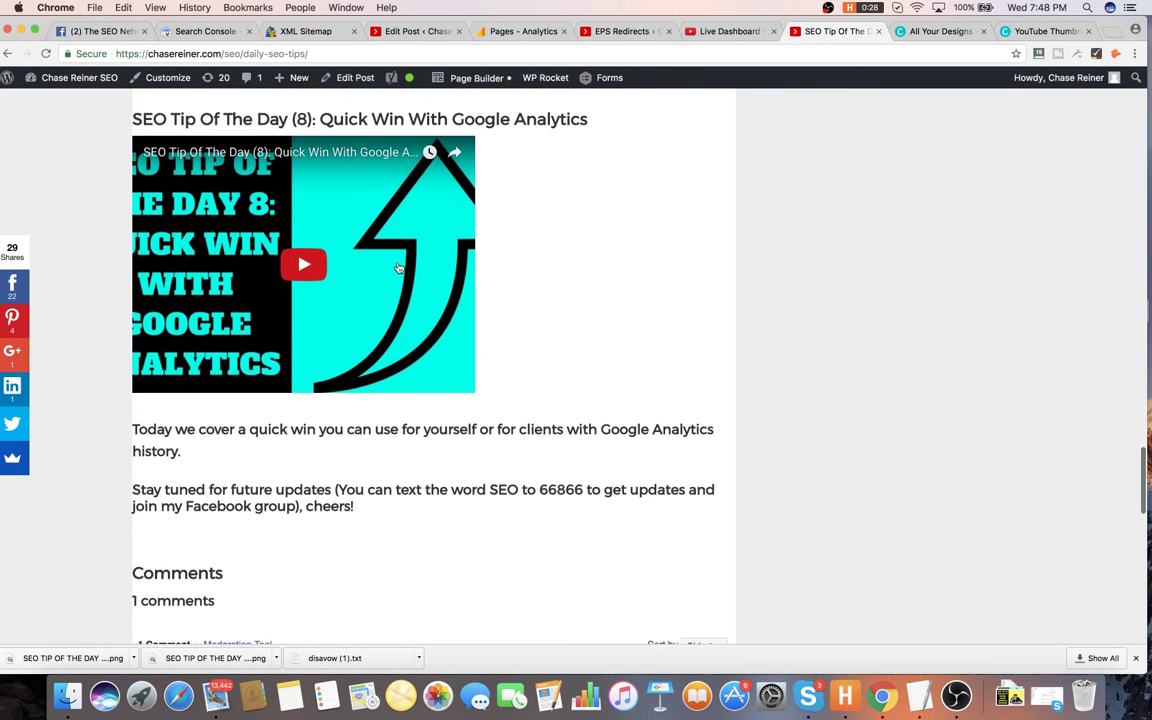
scroll(463, 472, "up", 4)
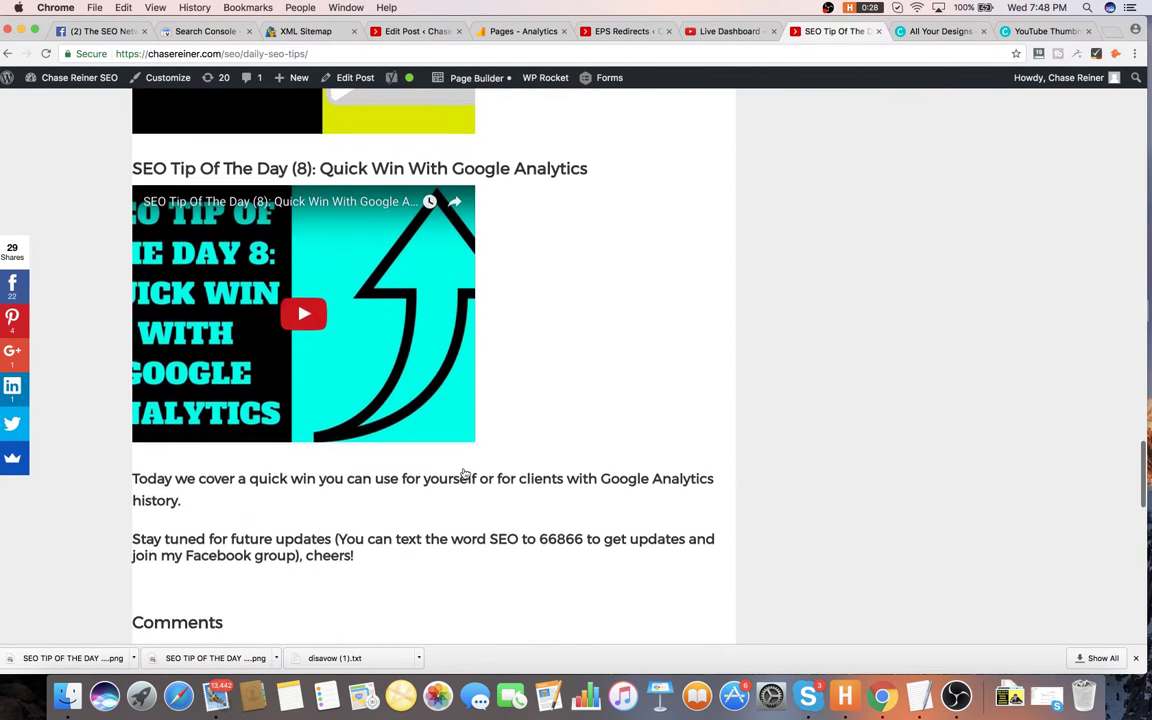
- Switch to the post's WordPress editor and open the page for adding new plugins in a separate browser tab
left_click(403, 32)
scroll(441, 213, "down", 2)
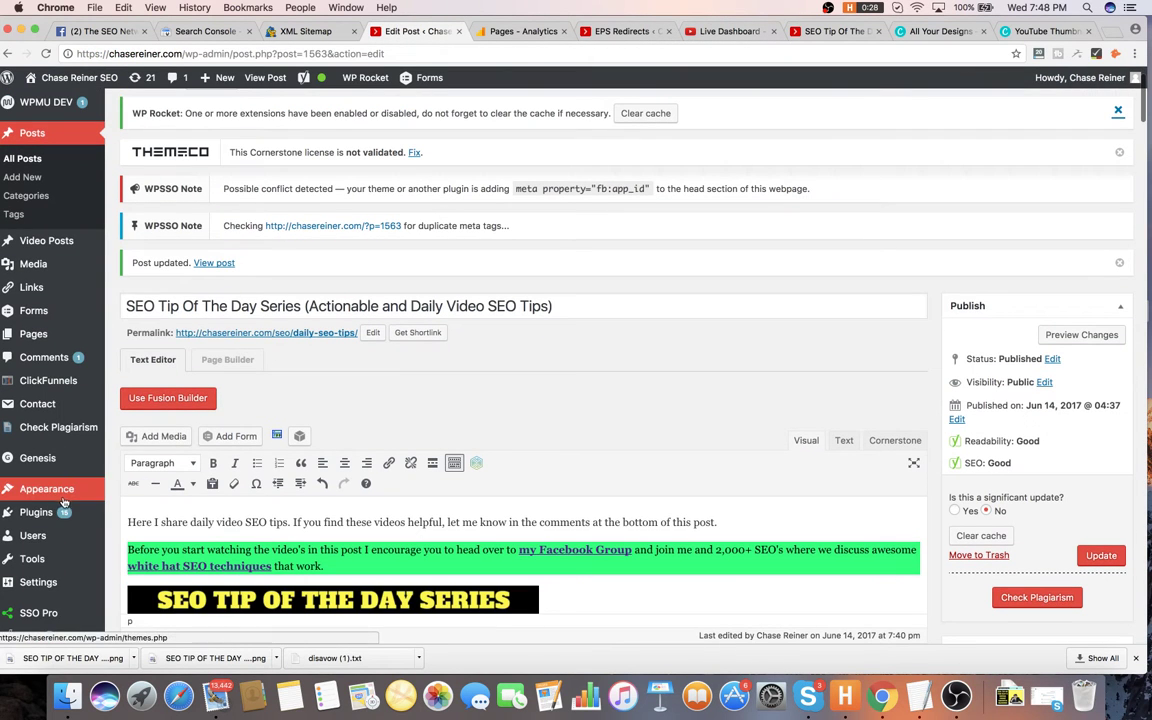
mouse_move(96, 515)
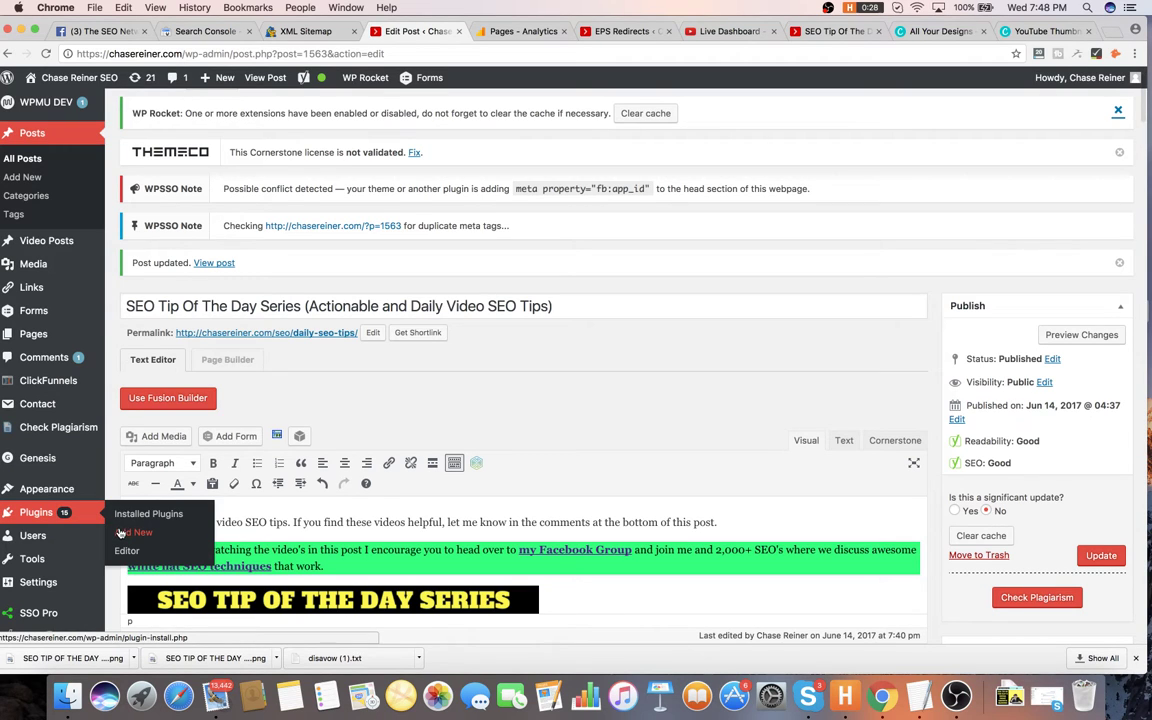
left_click(120, 533, "super")
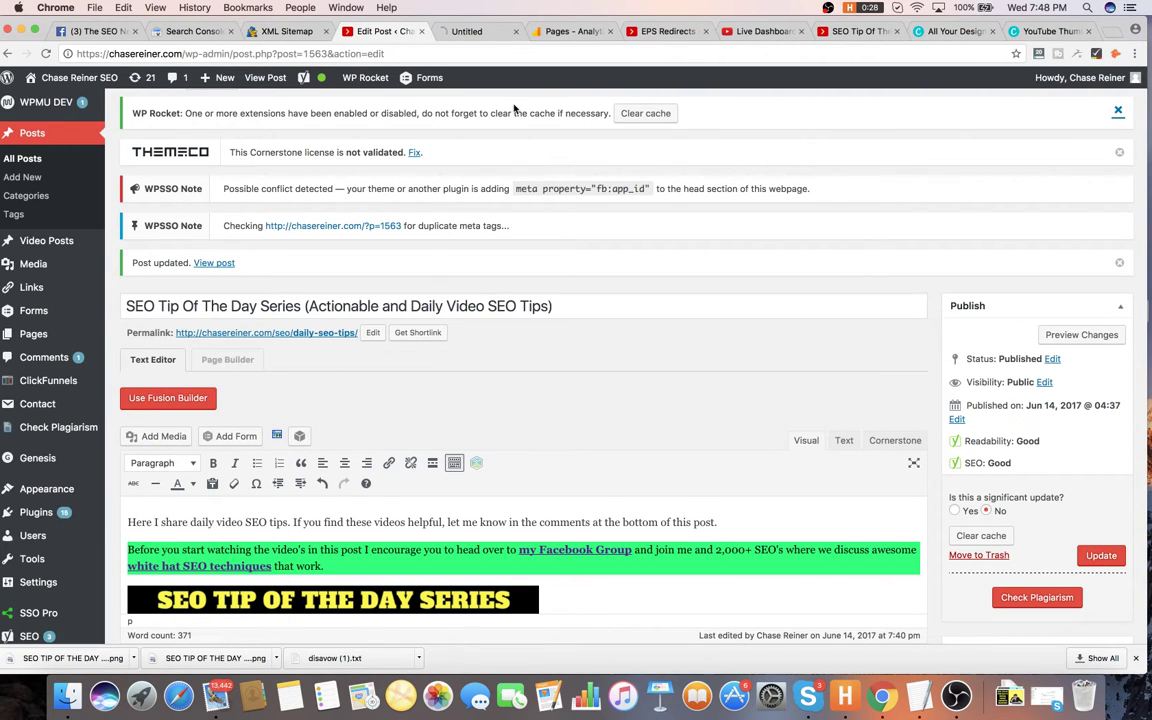
- Check the YouTube live dashboard, then search the WordPress plugin directory for "wpsso" and examine the WPSSO plugin listings
left_click(858, 31)
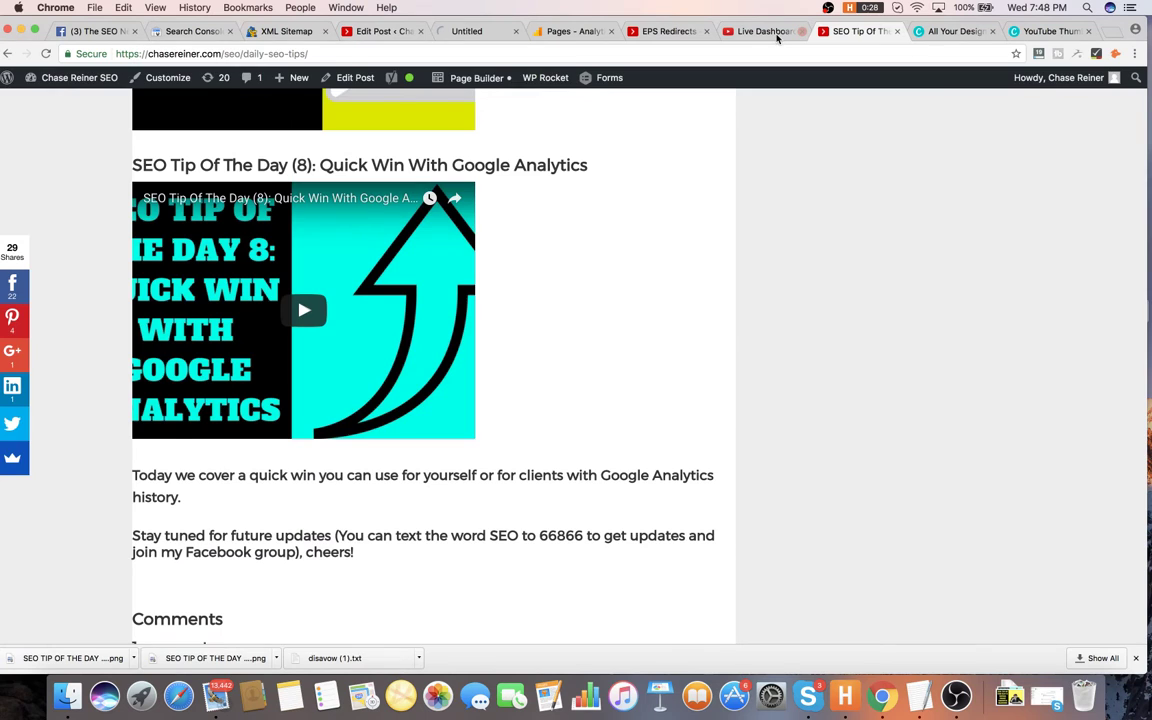
left_click(776, 33)
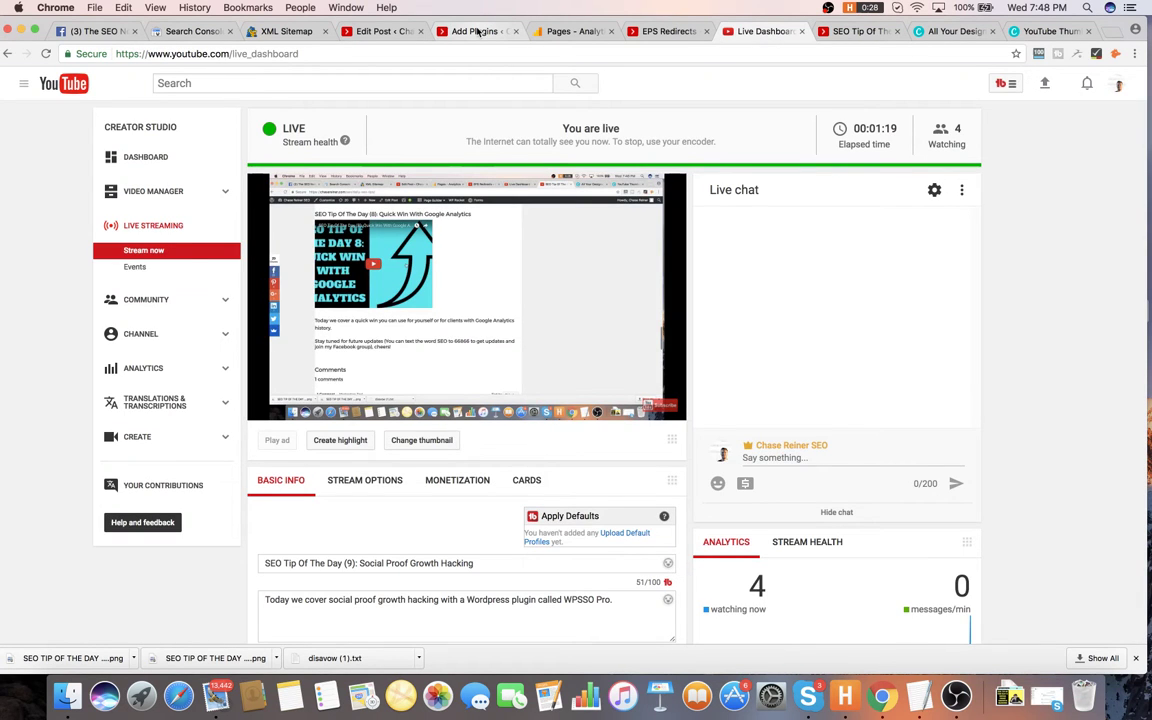
left_click(478, 33)
type("wpsso")
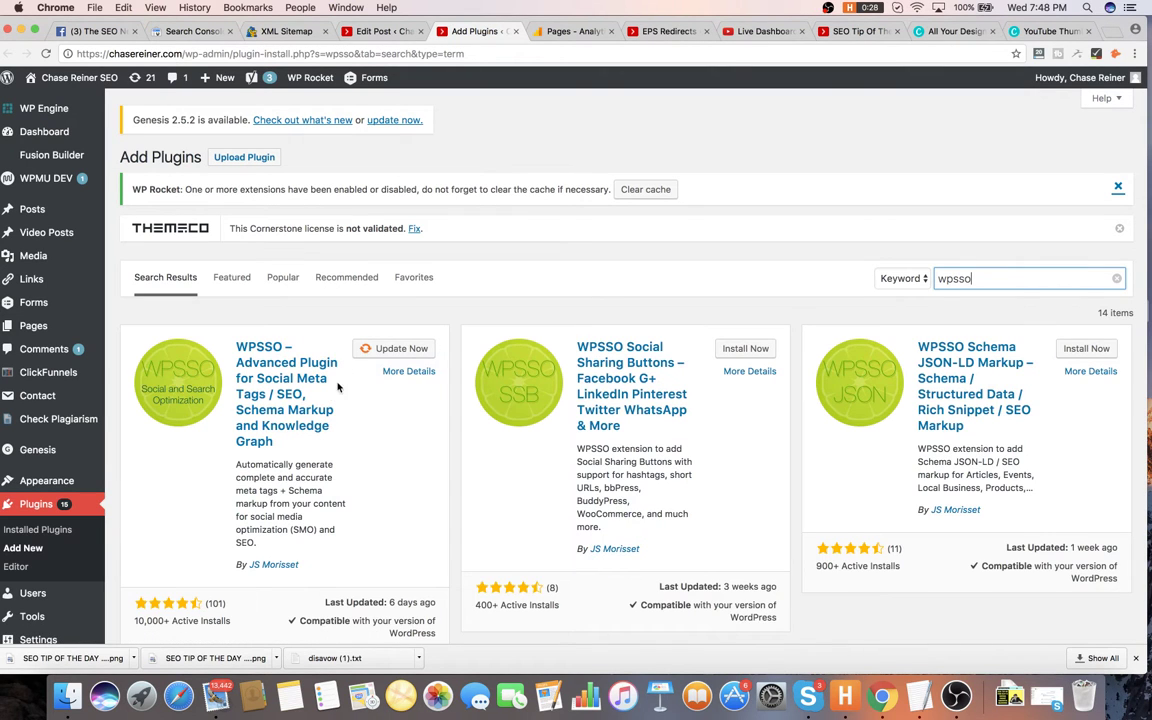
scroll(349, 378, "down", 2)
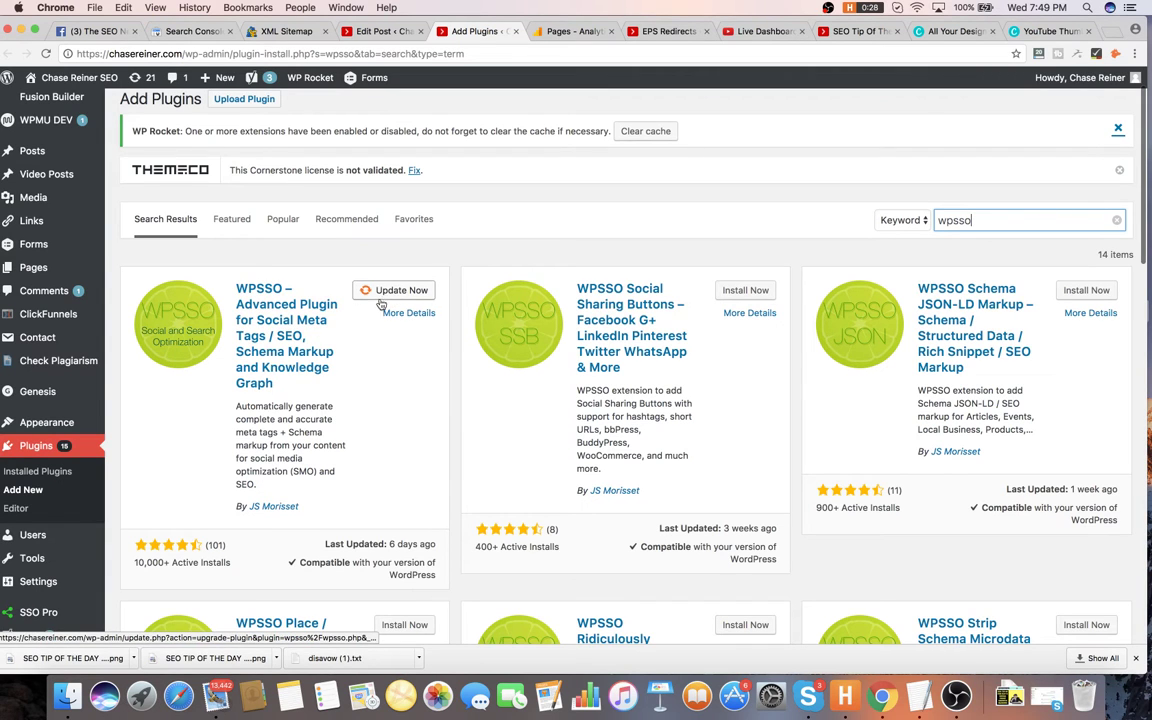
scroll(375, 315, "down", 3)
scroll(355, 329, "up", 4)
scroll(353, 330, "down", 1)
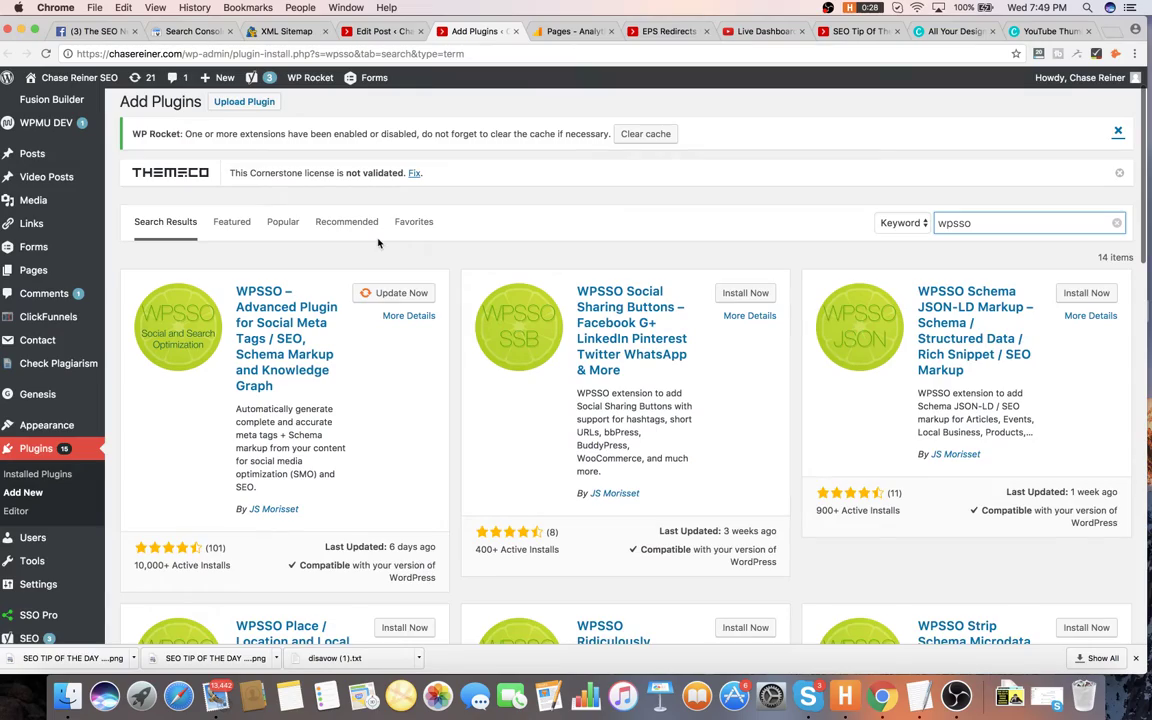
scroll(378, 242, "up", 1)
- Return to the post's editor and examine the default title in its Social Settings
left_click(385, 31)
scroll(493, 203, "down", 3)
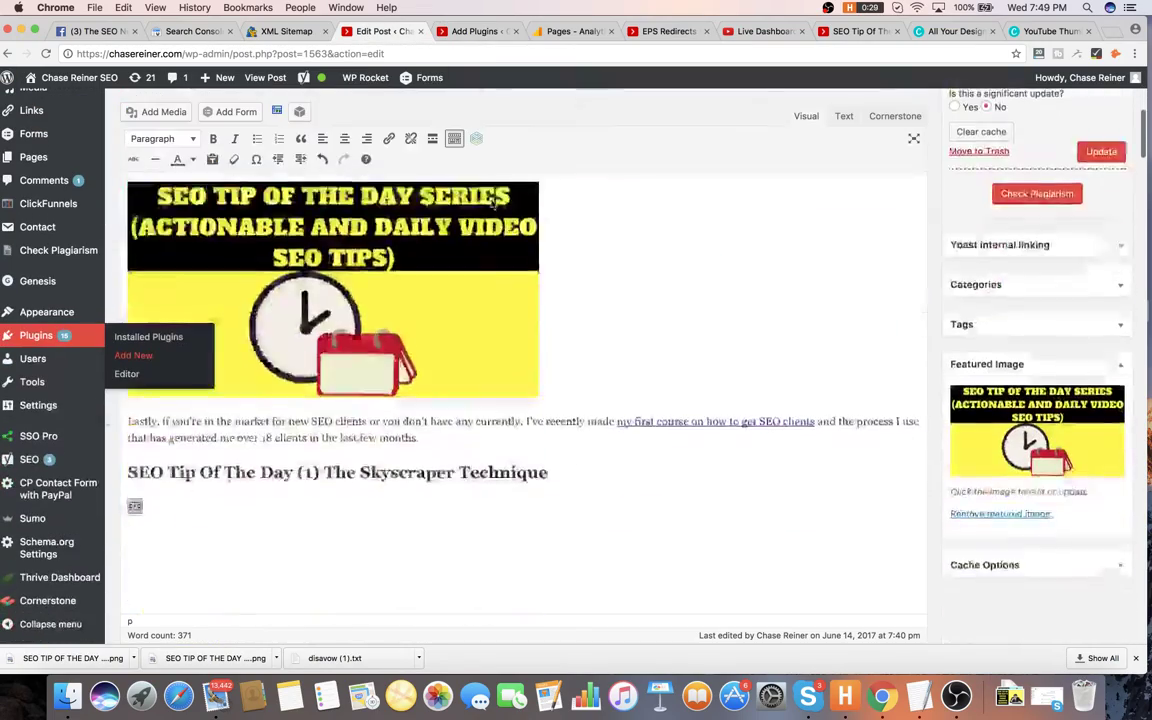
scroll(493, 203, "down", 15)
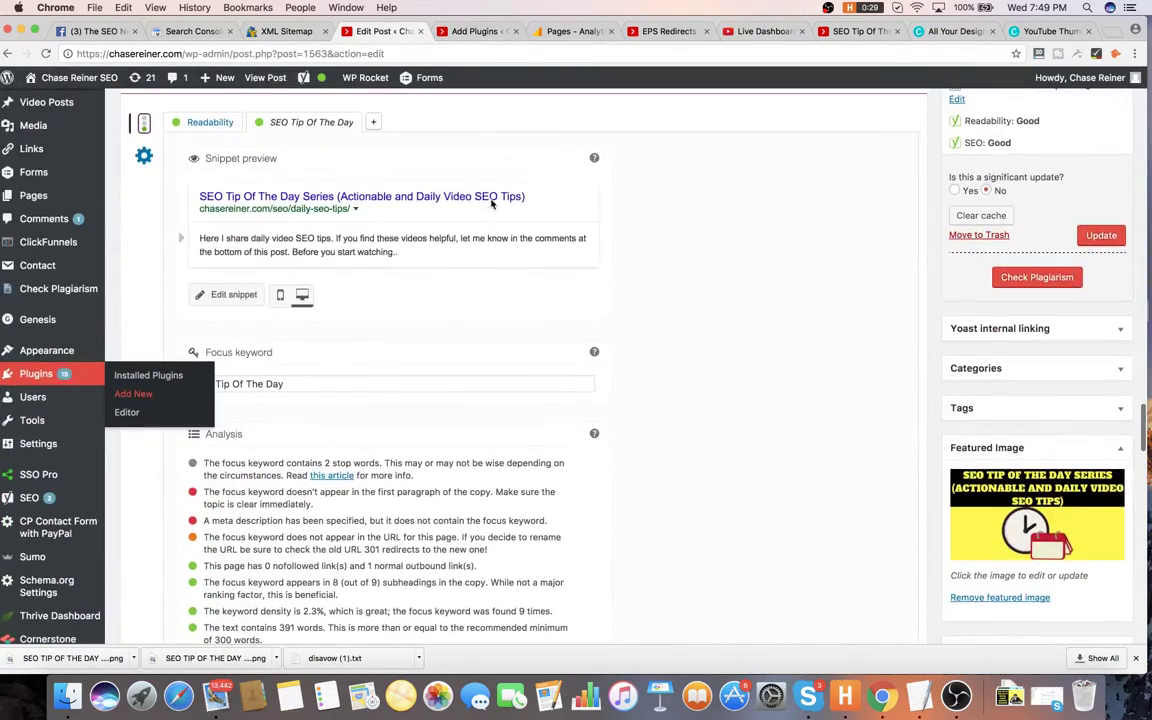
scroll(399, 220, "down", 10)
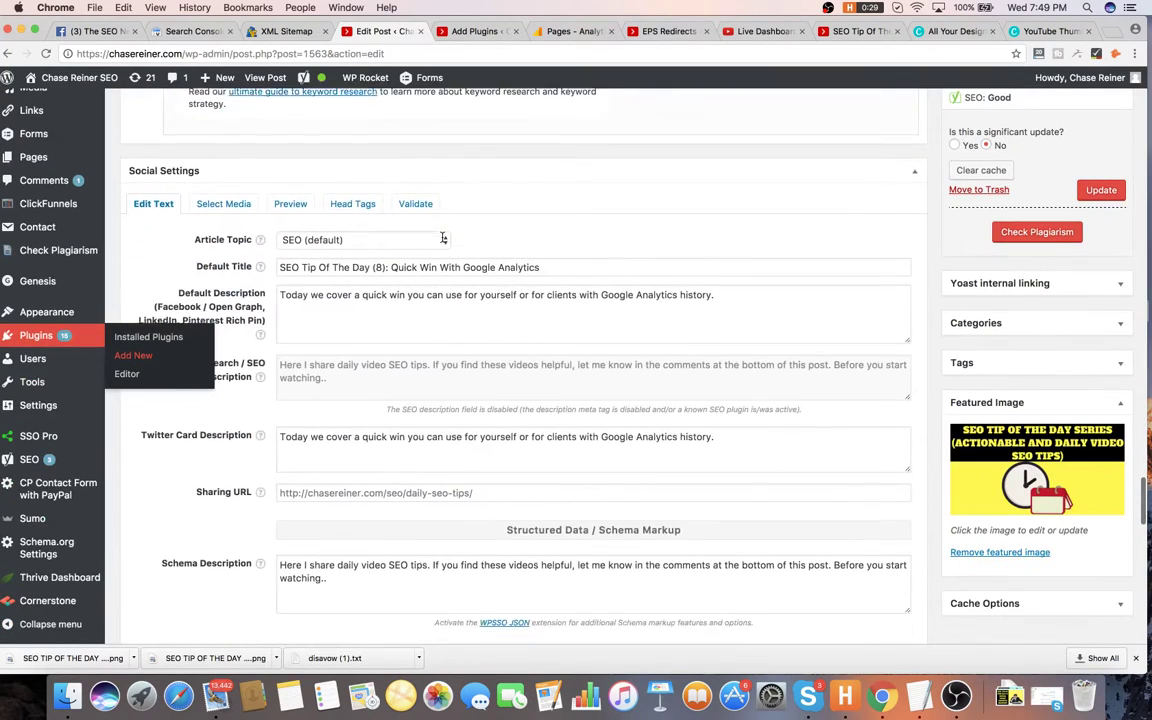
scroll(443, 238, "down", 1)
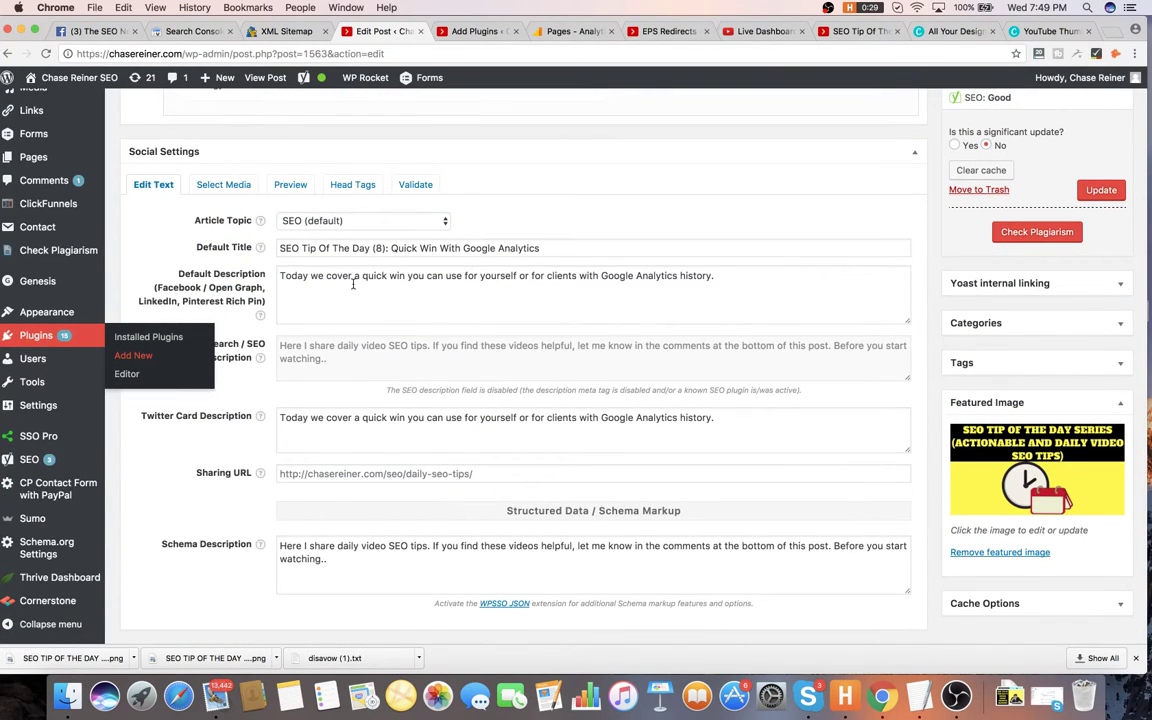
left_click(424, 306)
triple_click(474, 244)
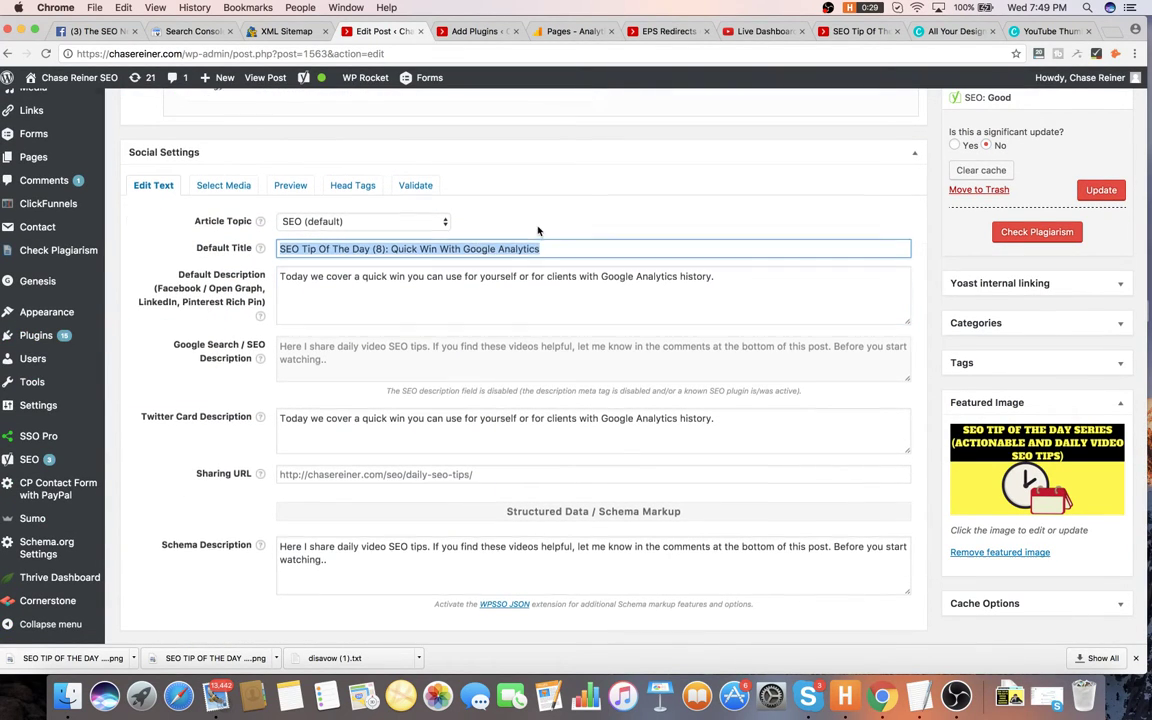
- Compare the social default title with the Yoast snippet preview and the tip 8 heading in the post content
scroll(537, 230, "up", 15)
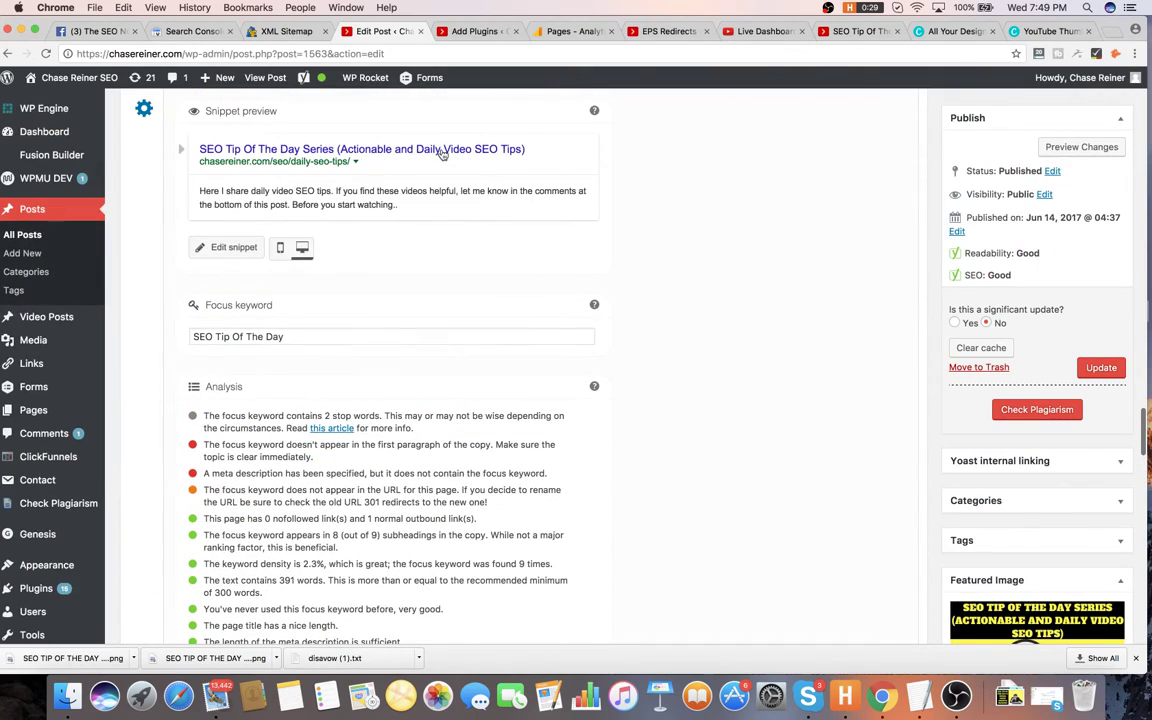
scroll(352, 312, "down", 8)
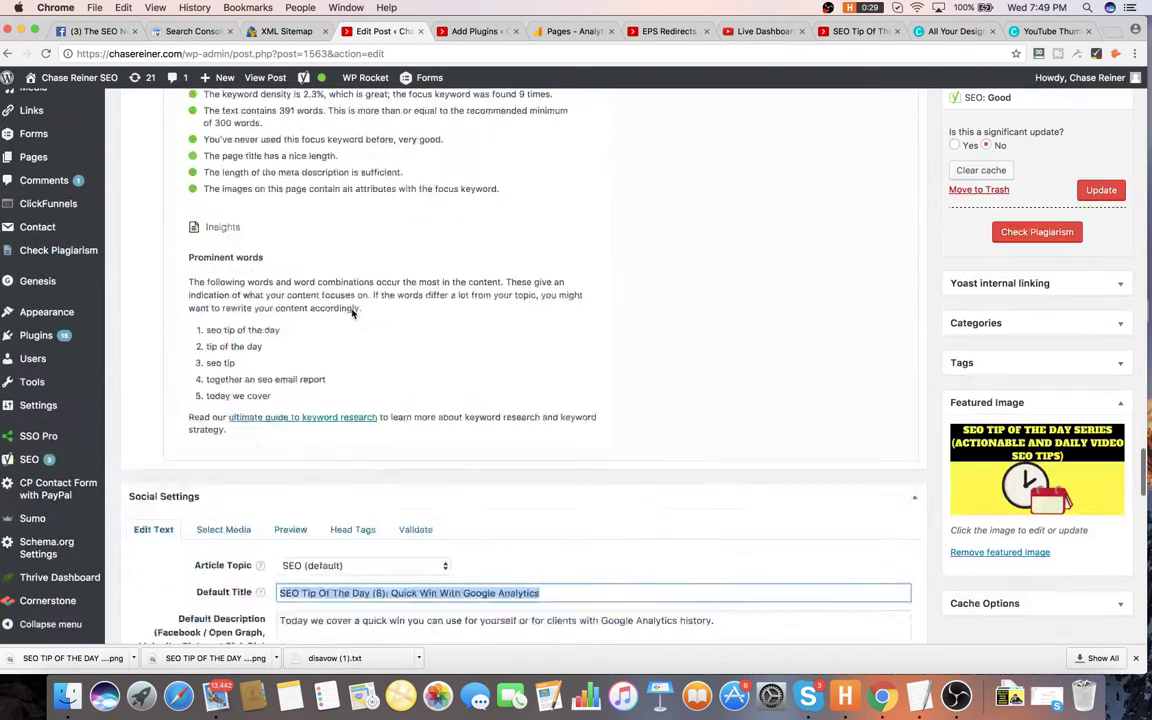
scroll(352, 312, "down", 5)
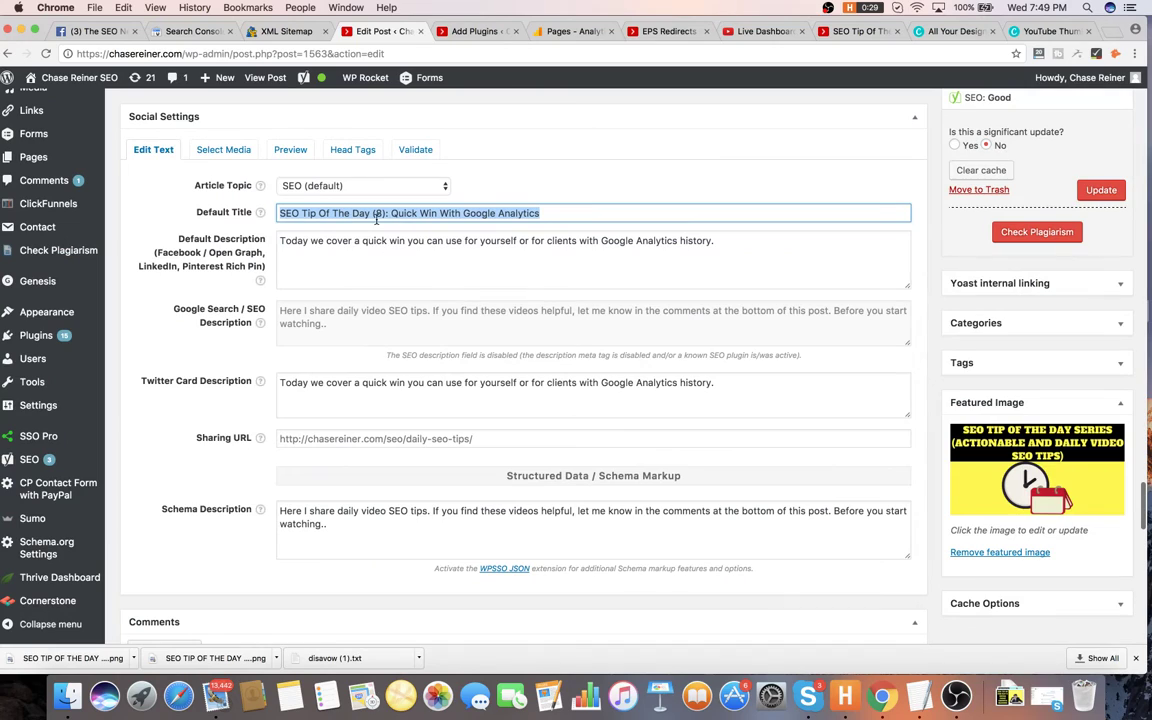
scroll(437, 204, "up", 20)
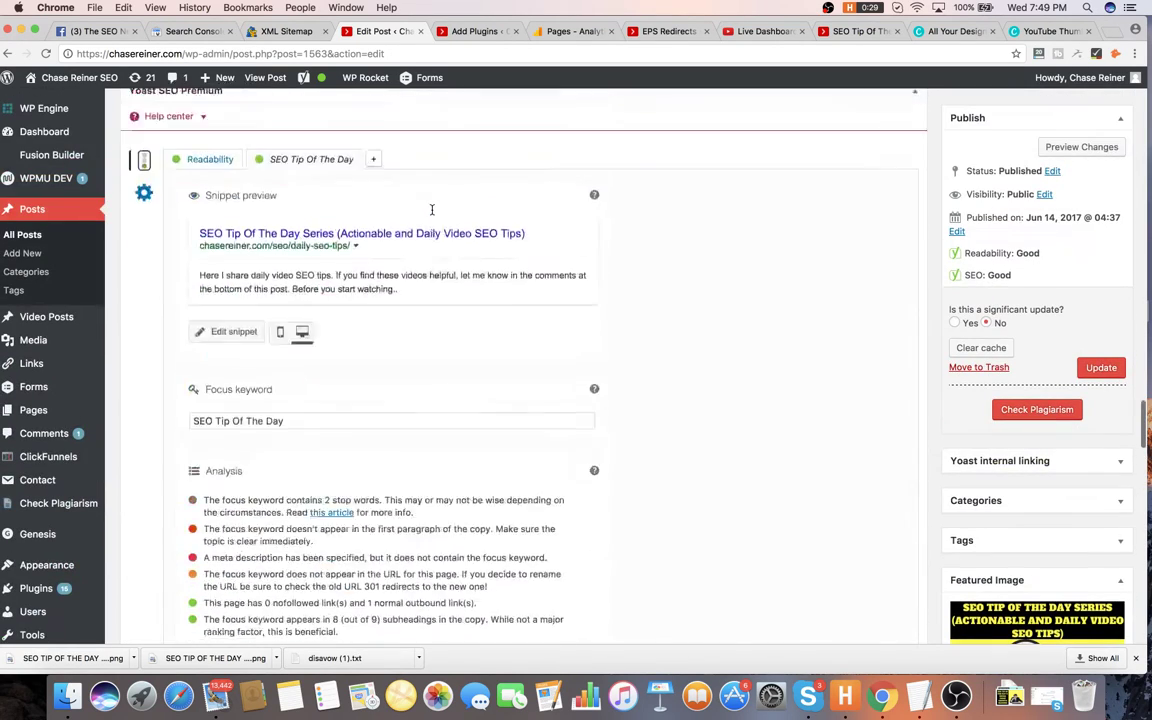
scroll(432, 209, "up", 1)
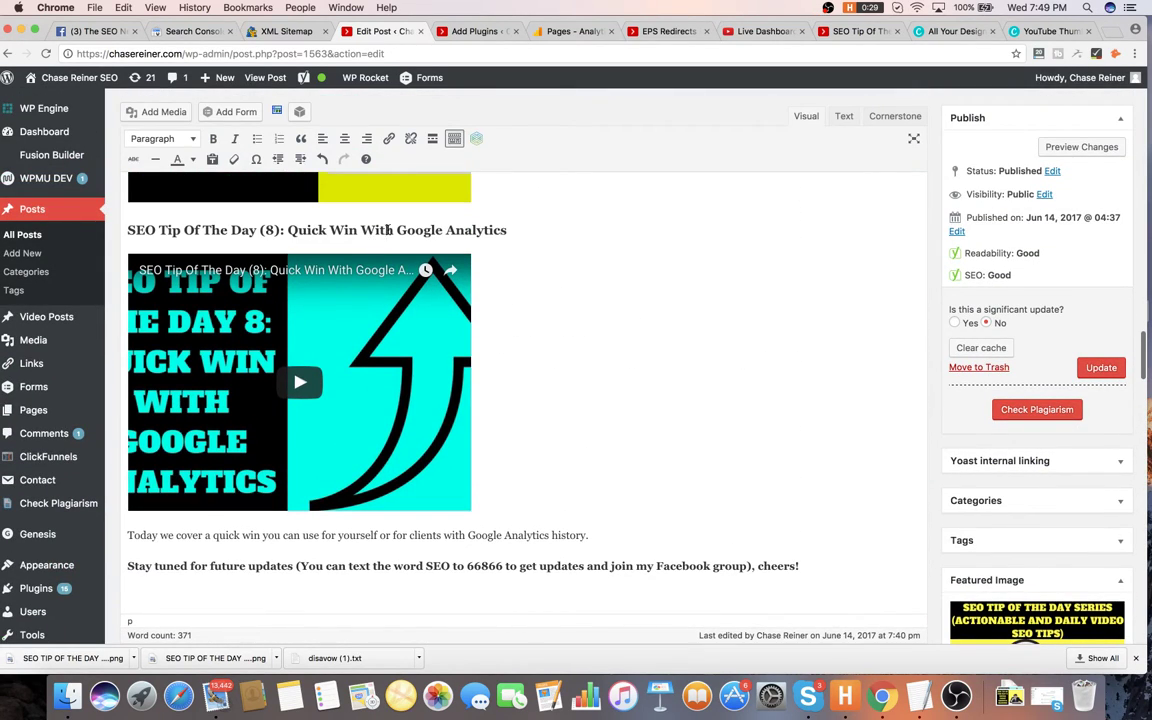
triple_click(390, 230)
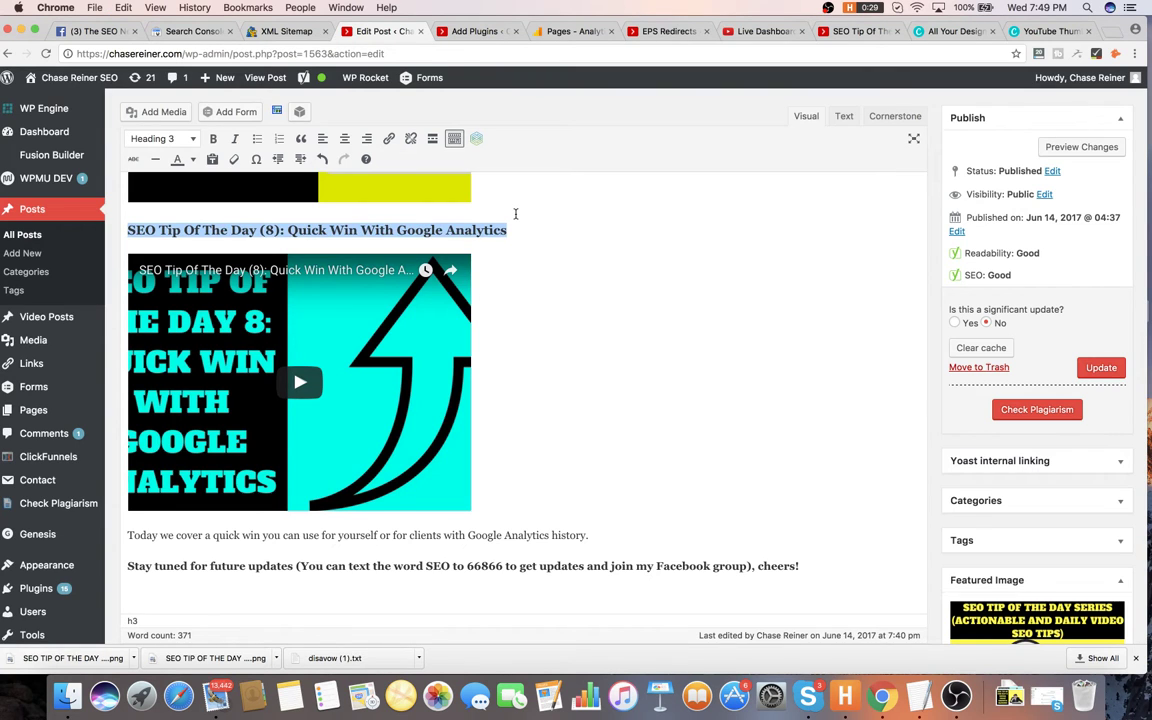
- Go back to the Social Settings and examine the default description for Facebook, LinkedIn and Pinterest
scroll(515, 215, "down", 20)
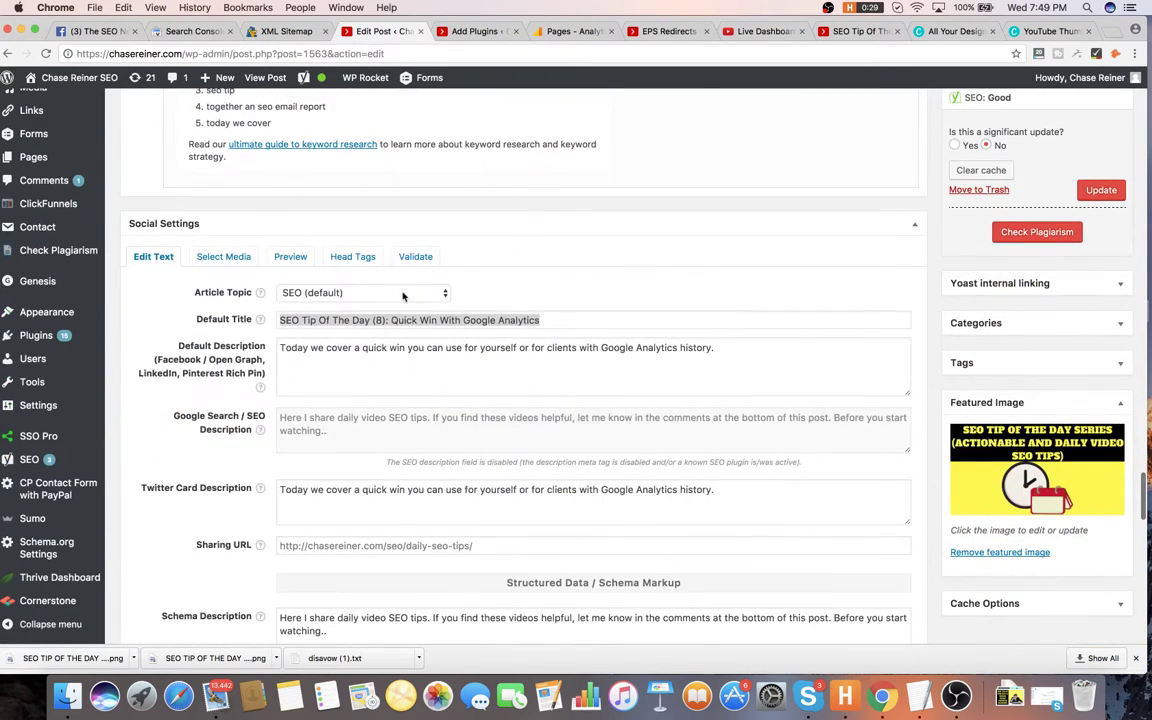
left_click(388, 319)
left_click(409, 371)
key("super+a")
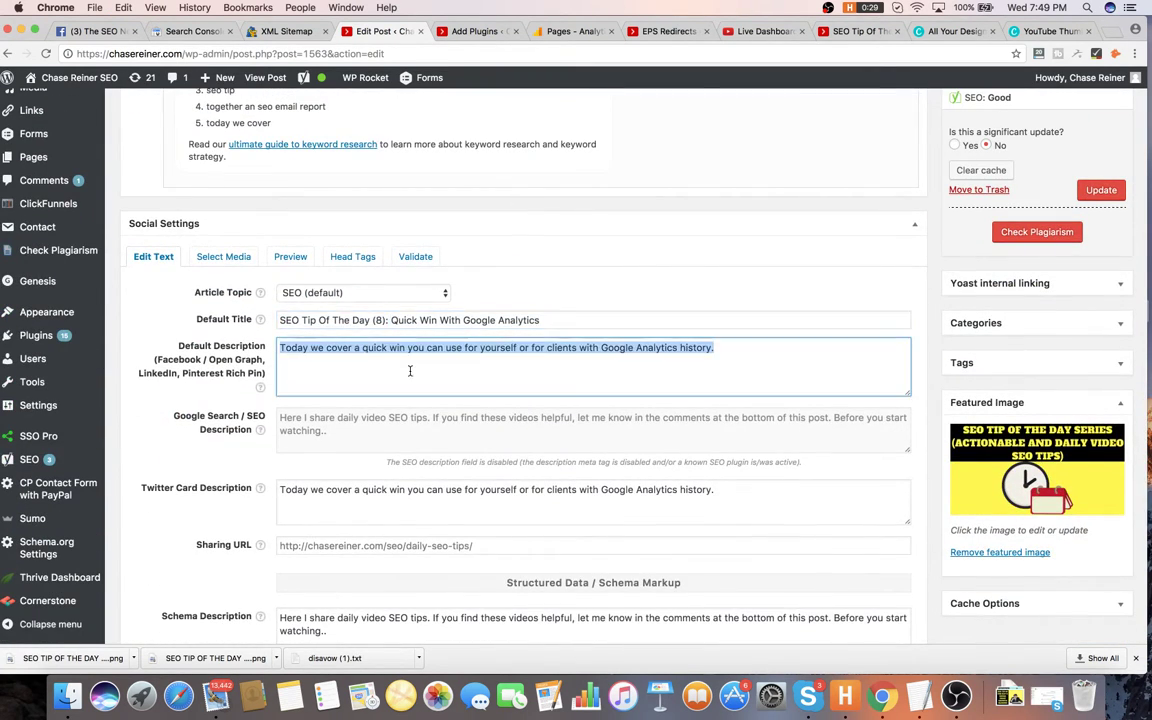
scroll(409, 371, "down", 1)
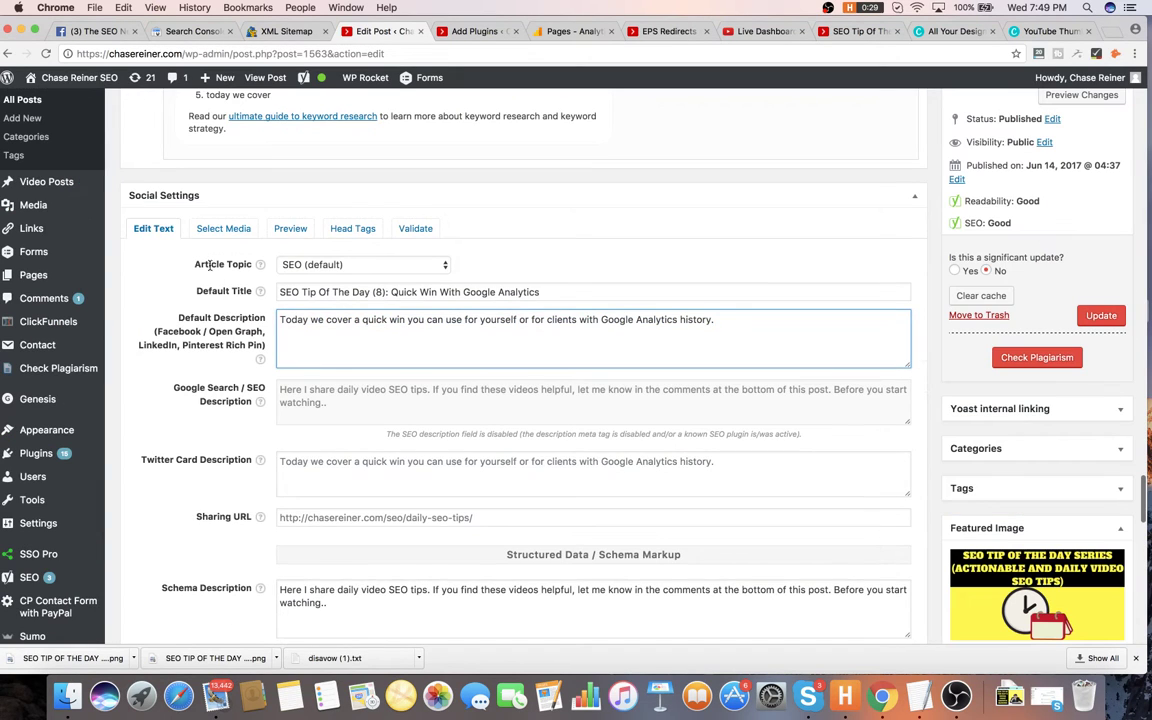
- Review the priority image URL and video URL in the social media settings, then view the Open Graph example of the share
left_click(210, 228)
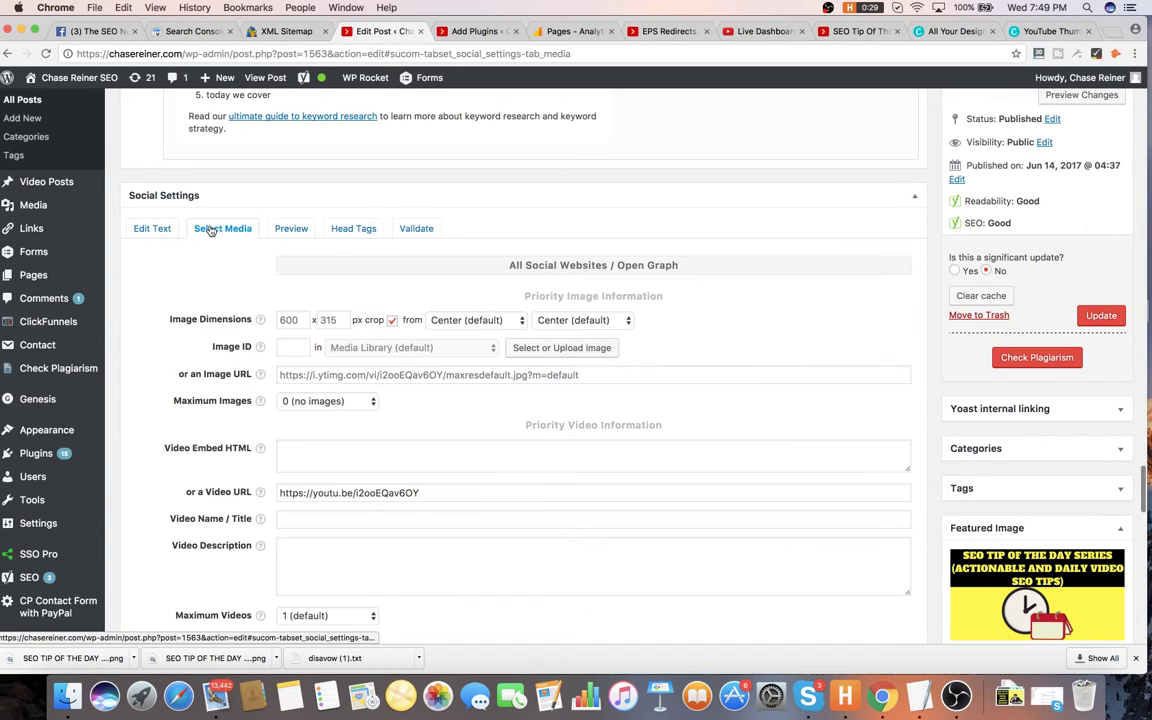
left_click(340, 369)
key("super+a")
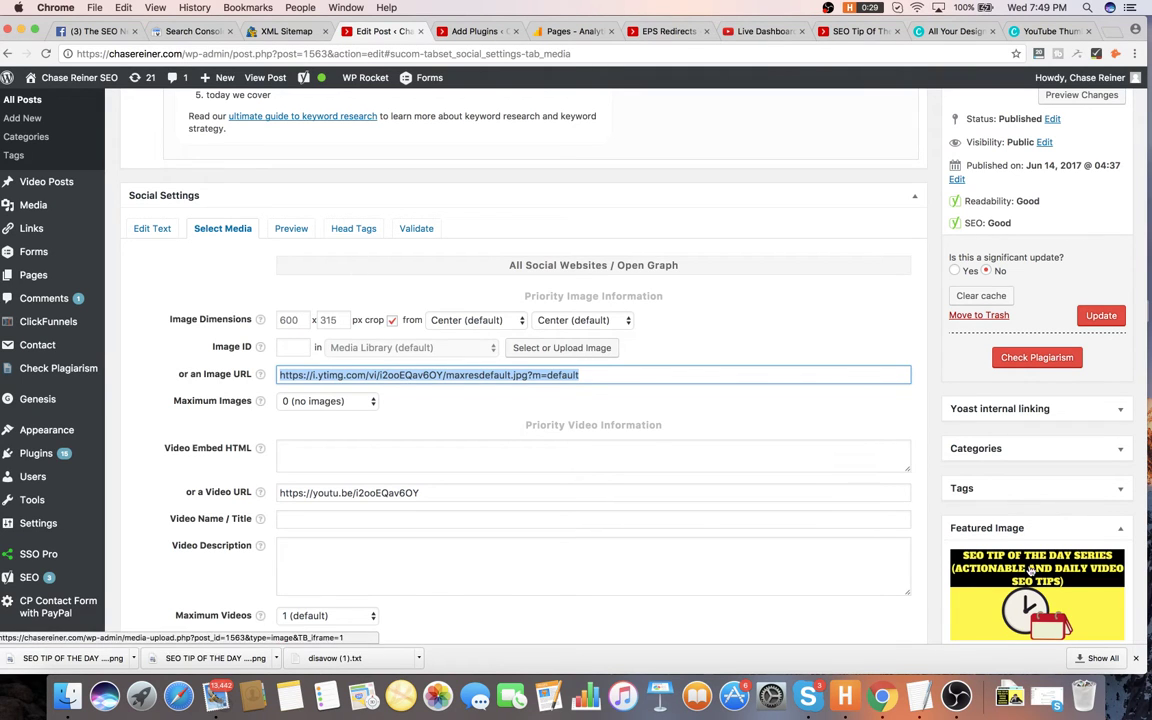
scroll(530, 352, "down", 3)
left_click(333, 394)
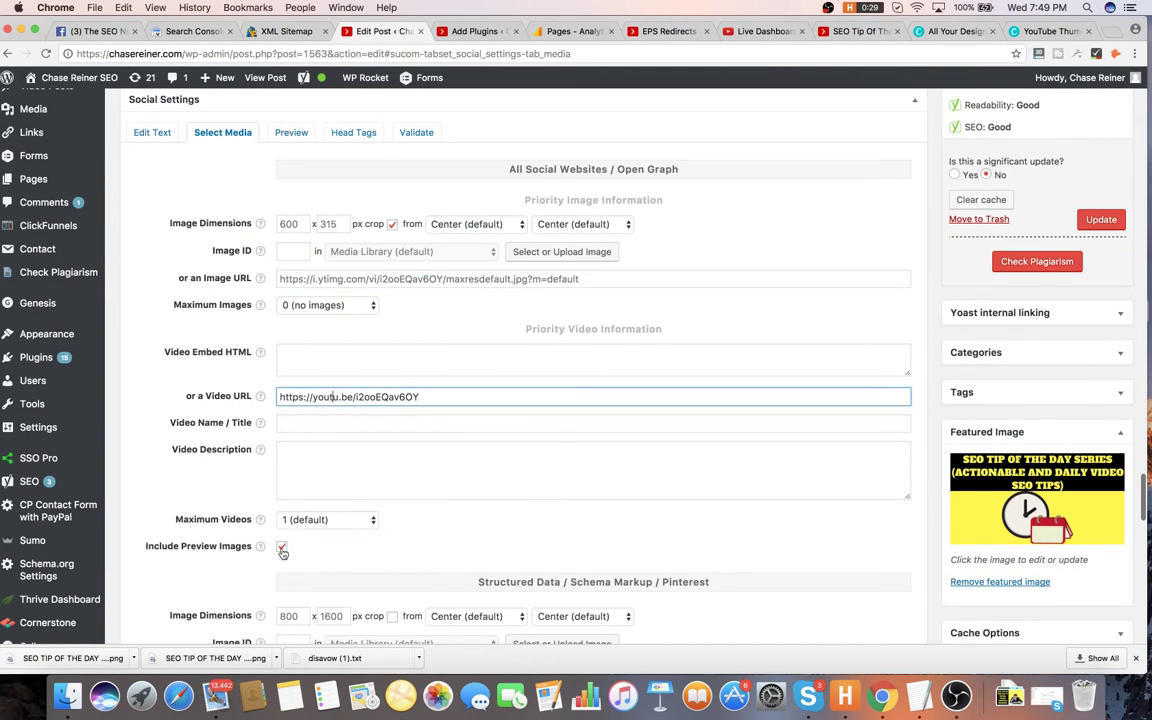
left_click(292, 133)
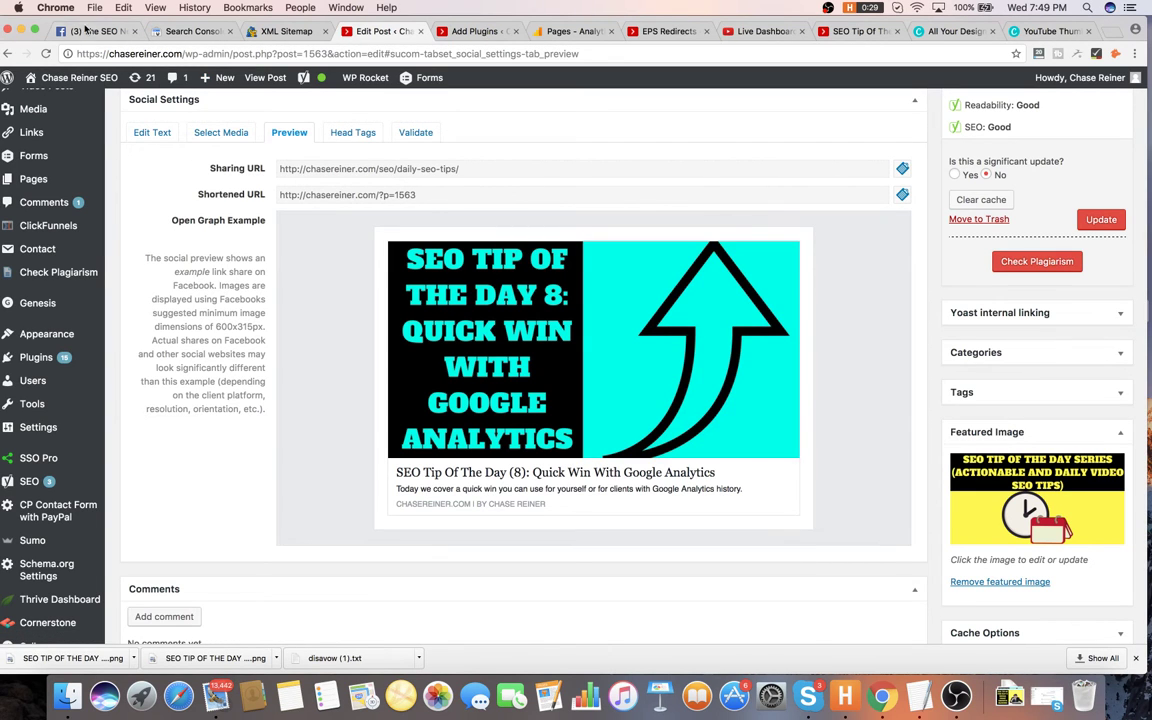
- Switch to the Facebook group, close the open chats, and expand the video in the shared SEO tip 8 link
left_click(88, 31)
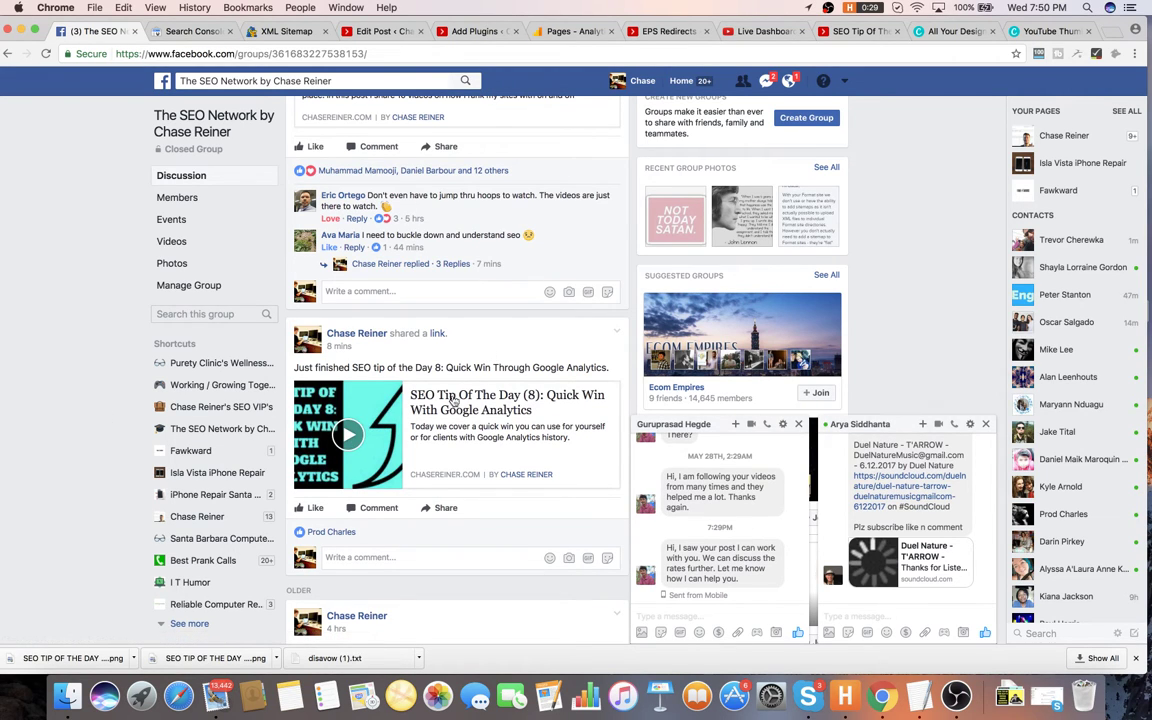
left_click(798, 424)
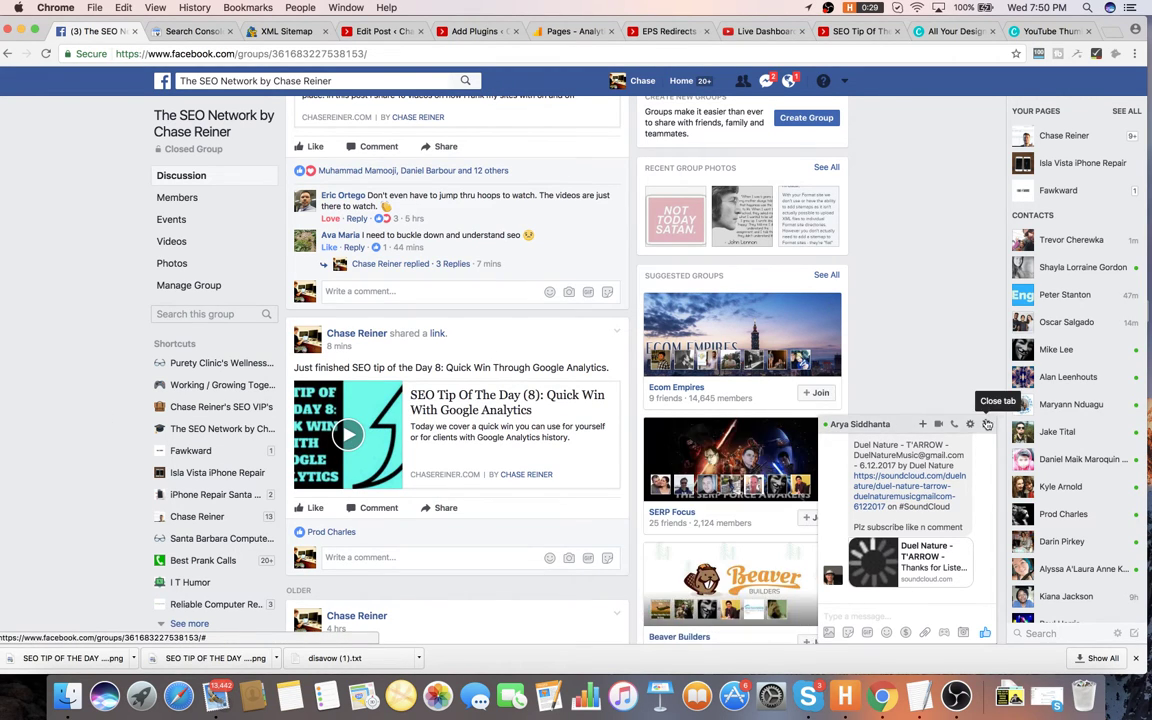
left_click(987, 424)
scroll(352, 425, "down", 3)
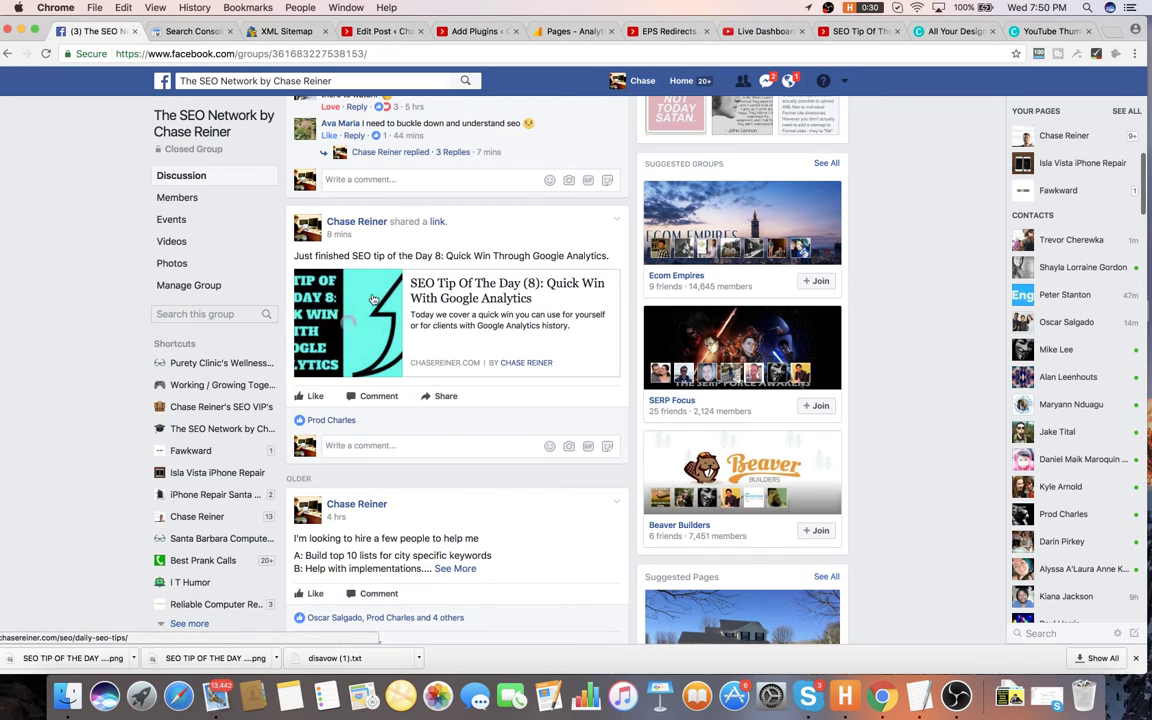
left_click(358, 320)
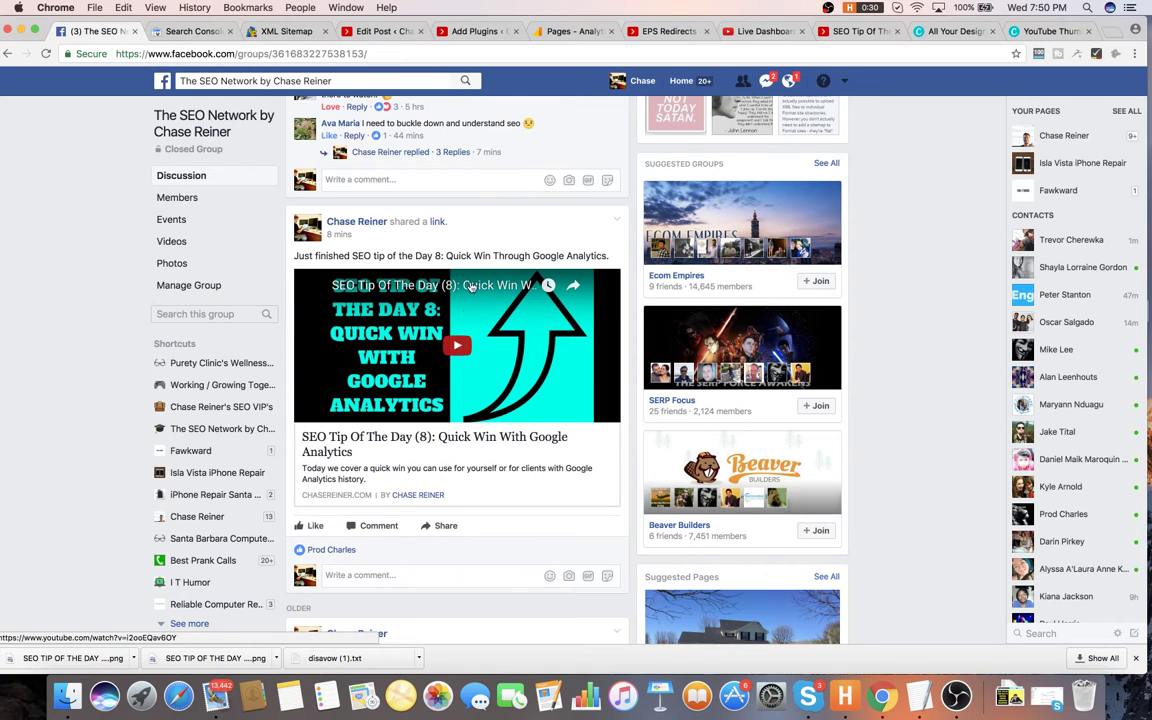
- Open the author's Facebook page from the shared link and look through it, leaving the SEO video course page that also opens
left_click(433, 499)
scroll(433, 499, "up", 8)
left_click(435, 490)
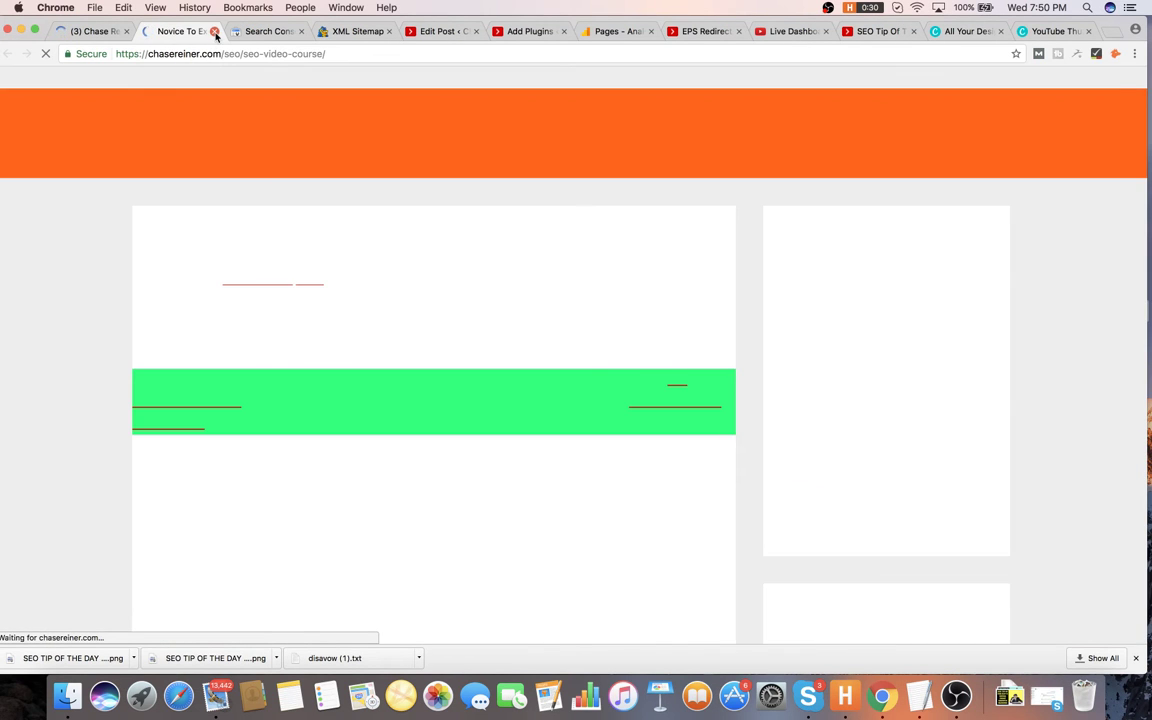
key("ctrl+shift+Tab")
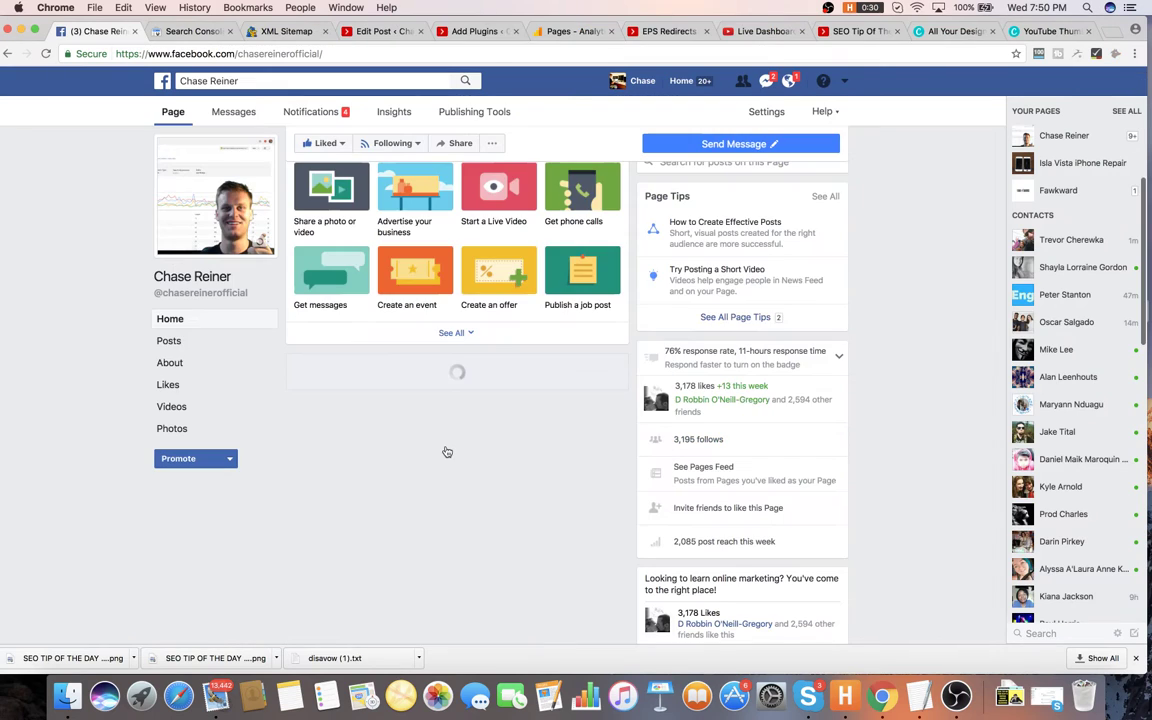
scroll(447, 452, "down", 2)
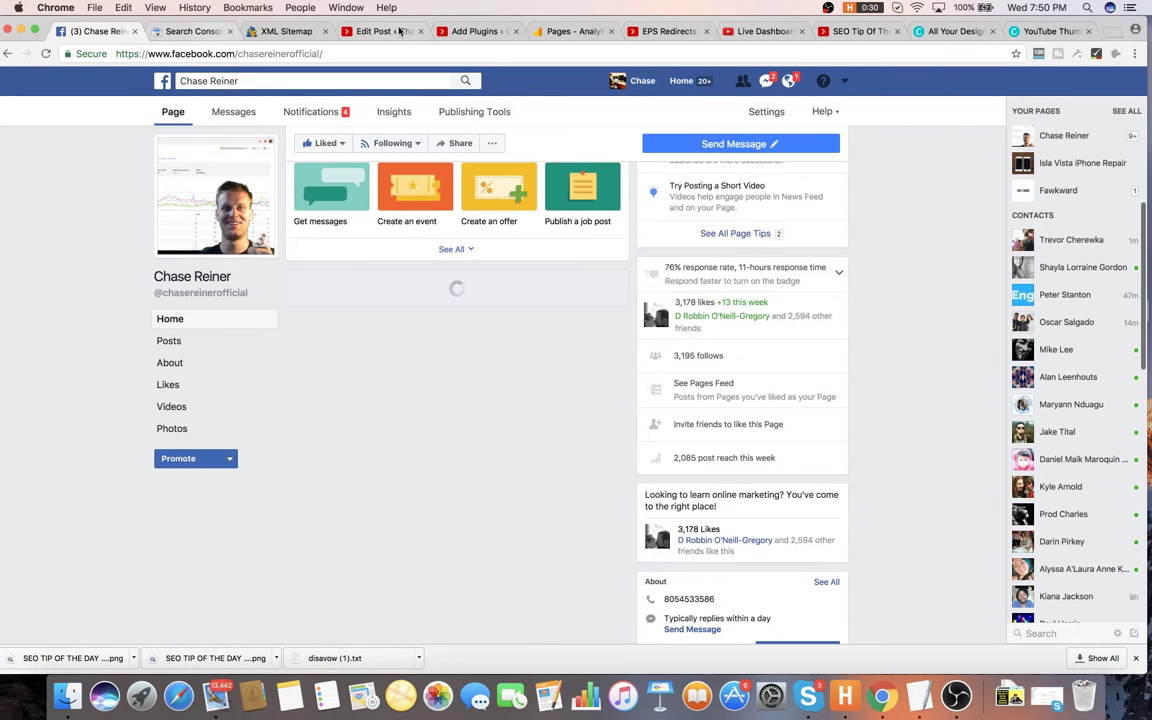
- Return to the published SEO tips post and start sharing it on Facebook with a group as the destination
left_click(475, 31)
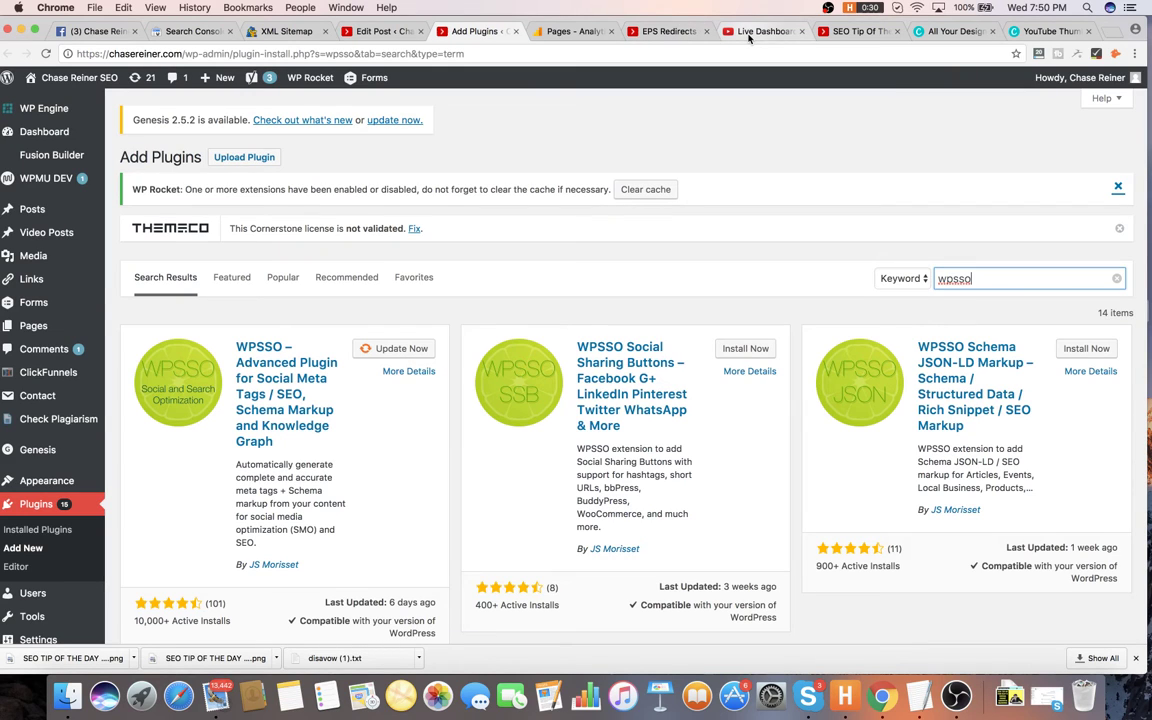
left_click(858, 31)
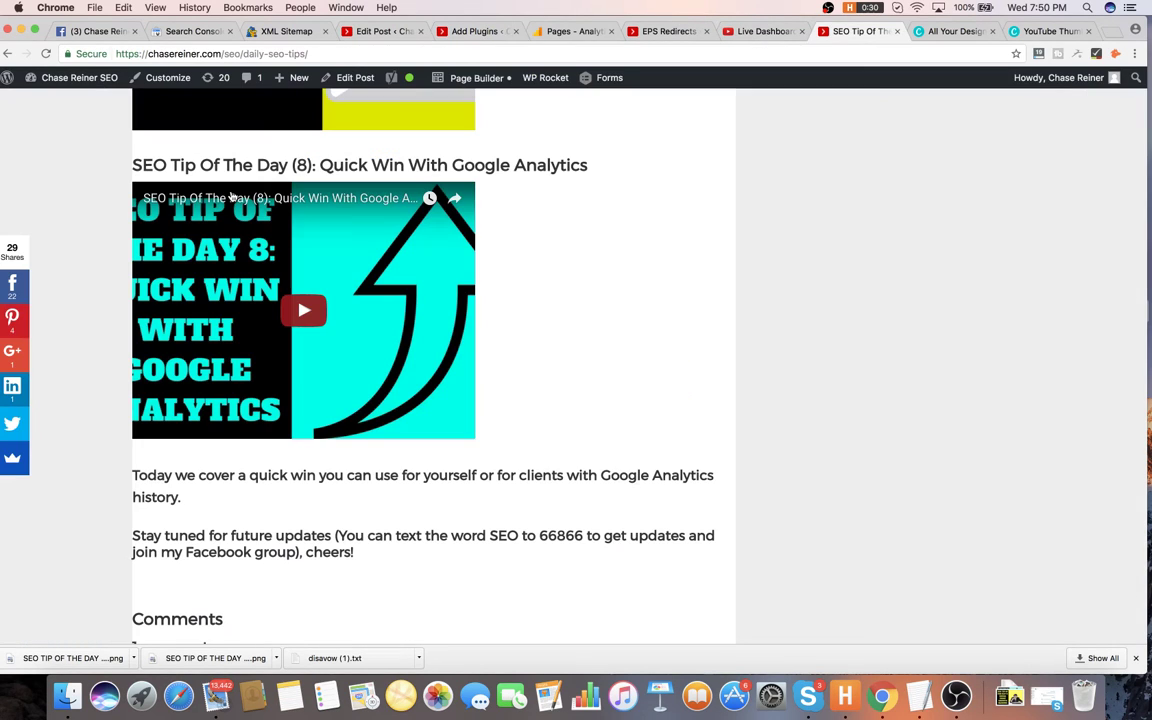
scroll(24, 291, "down", 1)
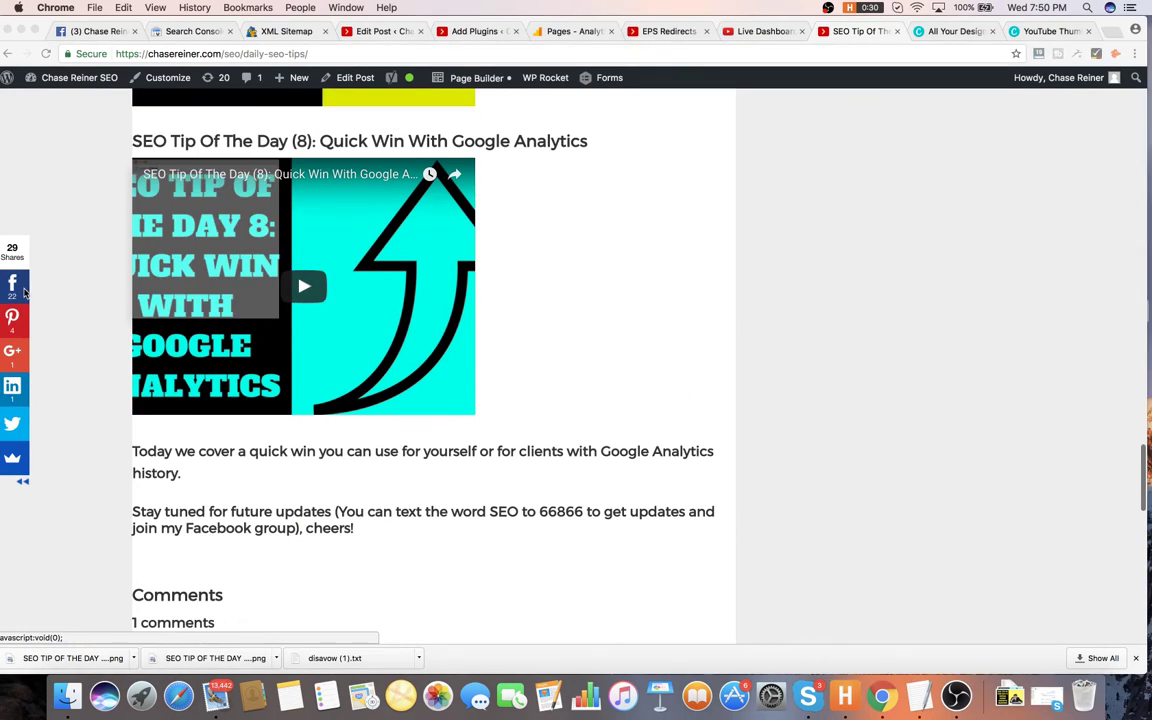
left_click(24, 291)
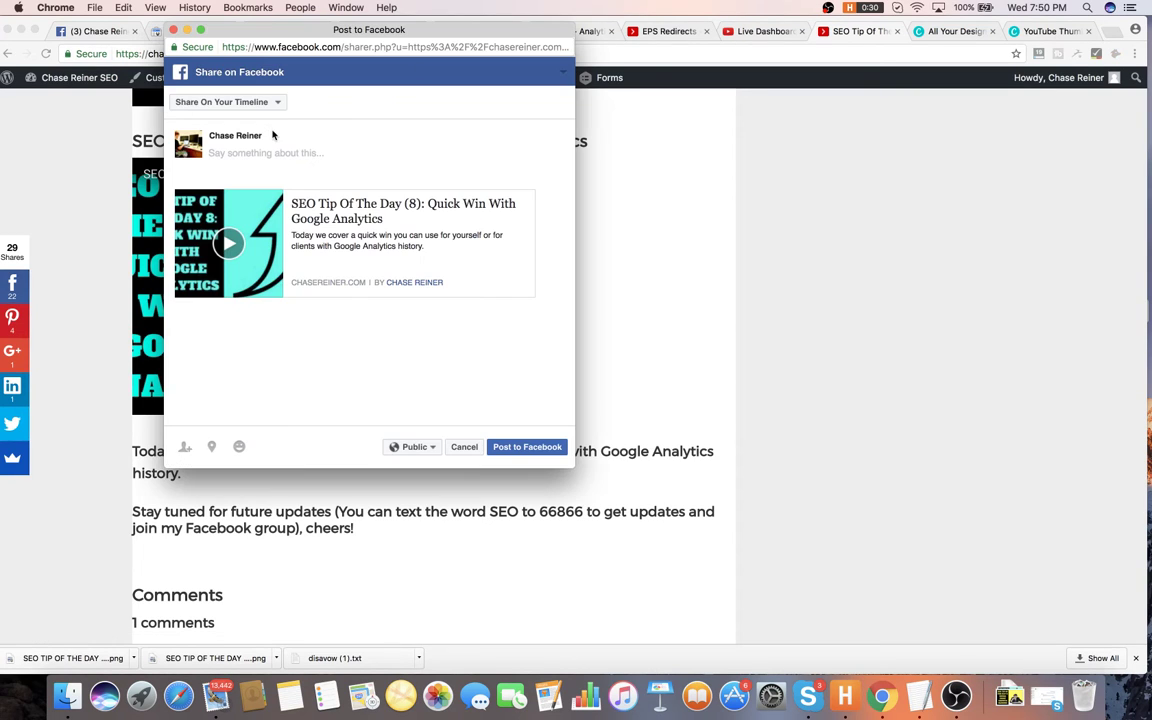
left_click(263, 103)
left_click(489, 162)
left_click(225, 102)
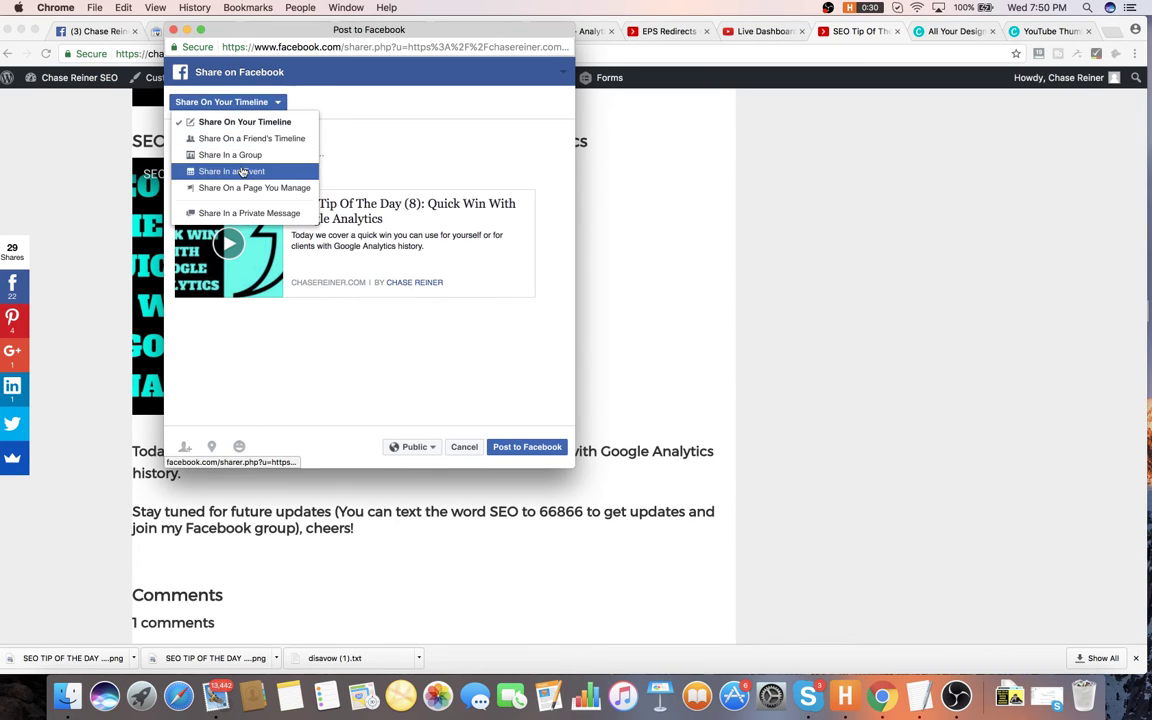
left_click(247, 155)
type("entre")
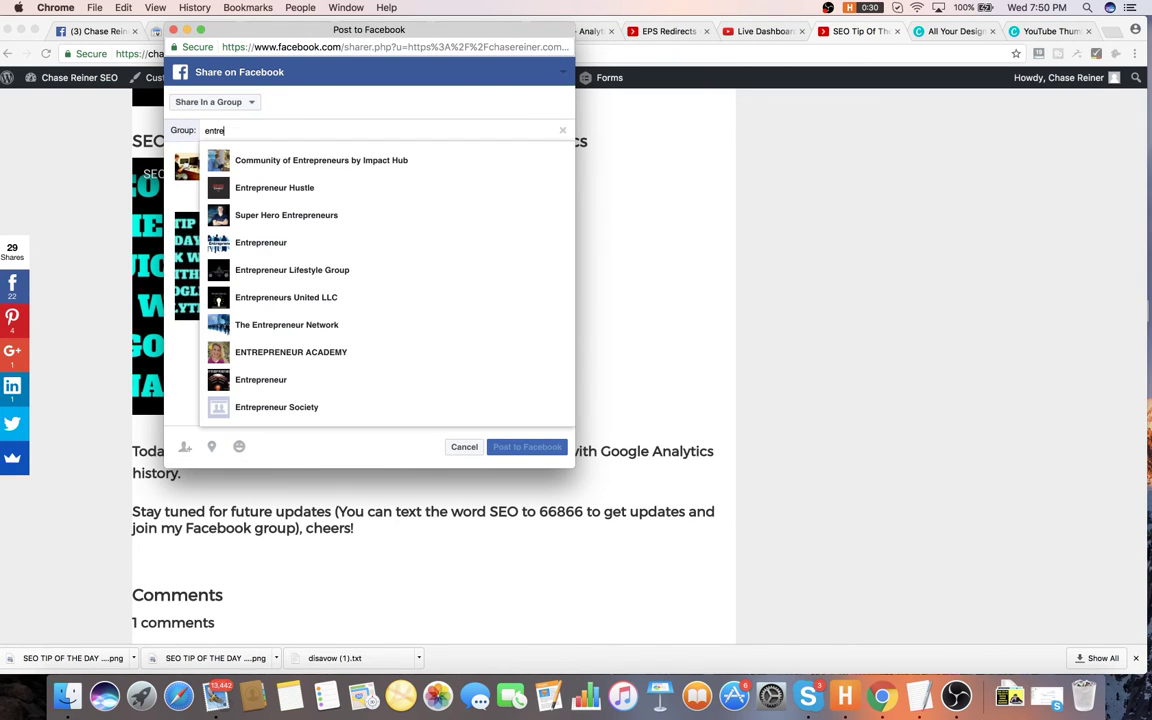
type("pr")
key("BackSpace")
key("BackSpace")
key("BackSpace")
key("BackSpace")
key("BackSpace")
key("BackSpace")
key("BackSpace")
- Post the link to the Epic Arrow SEO Mastermind group with the message "SEO Tip Of The Day (8): Quick Win With Google Analytics"
type("seo")
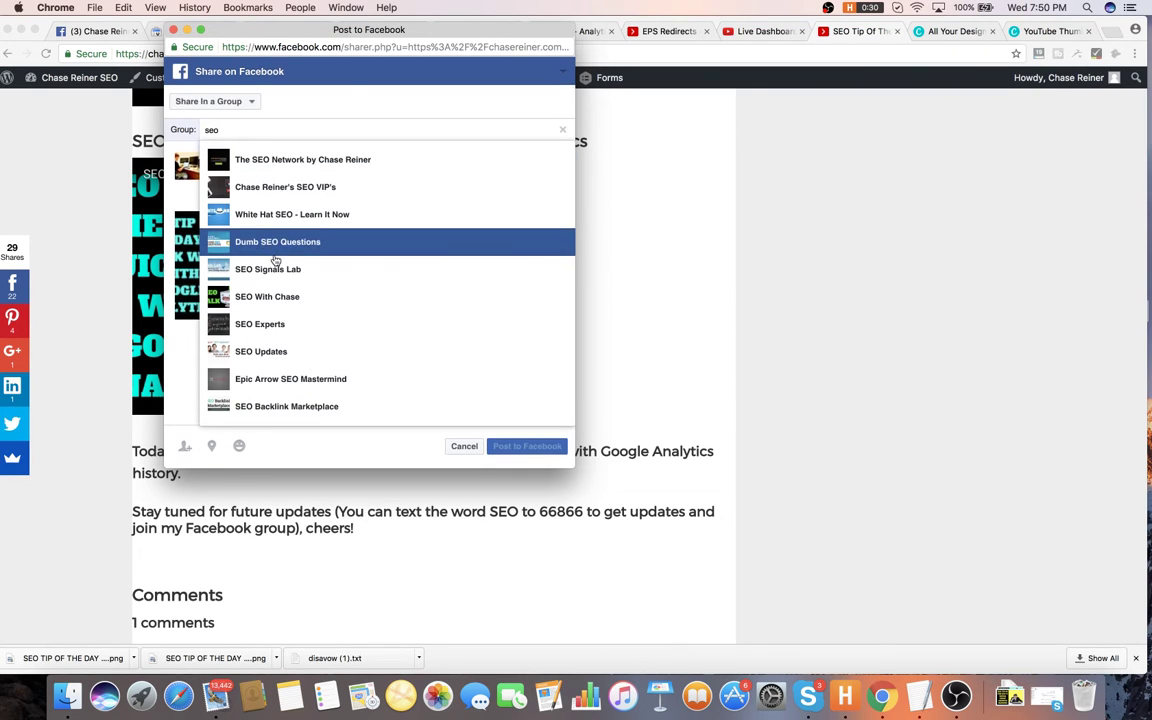
left_click(307, 376)
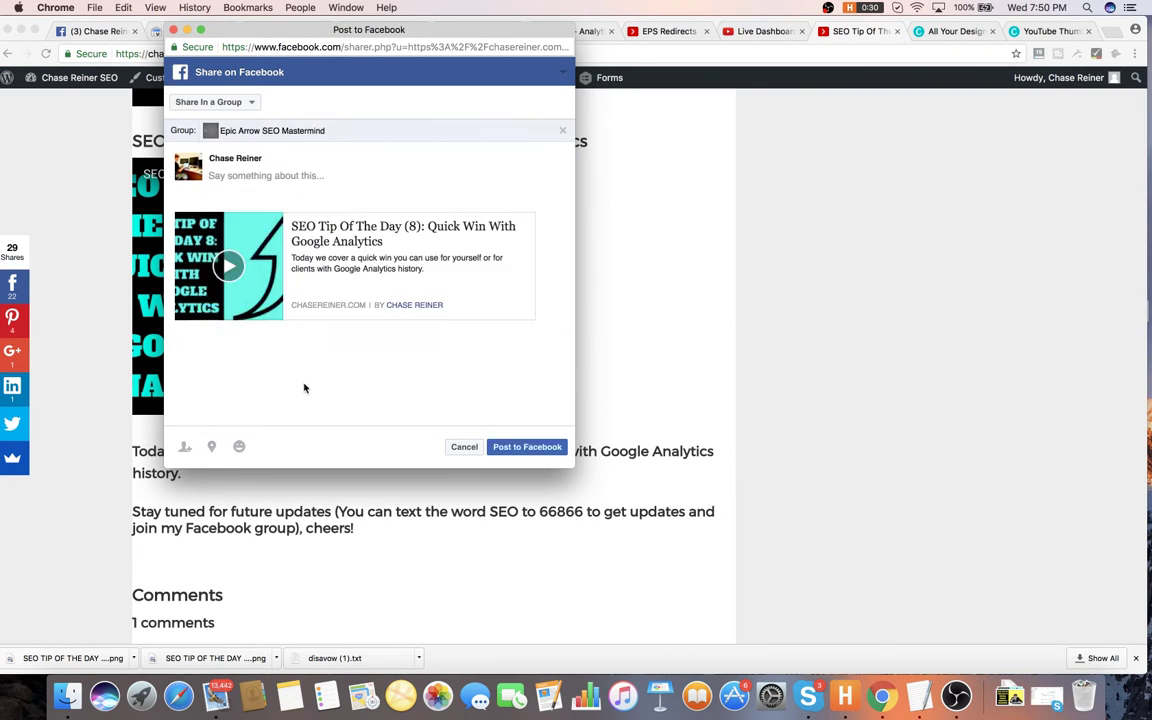
type("SEO Tip Of The Day (8): Quick Win With Google Analytics")
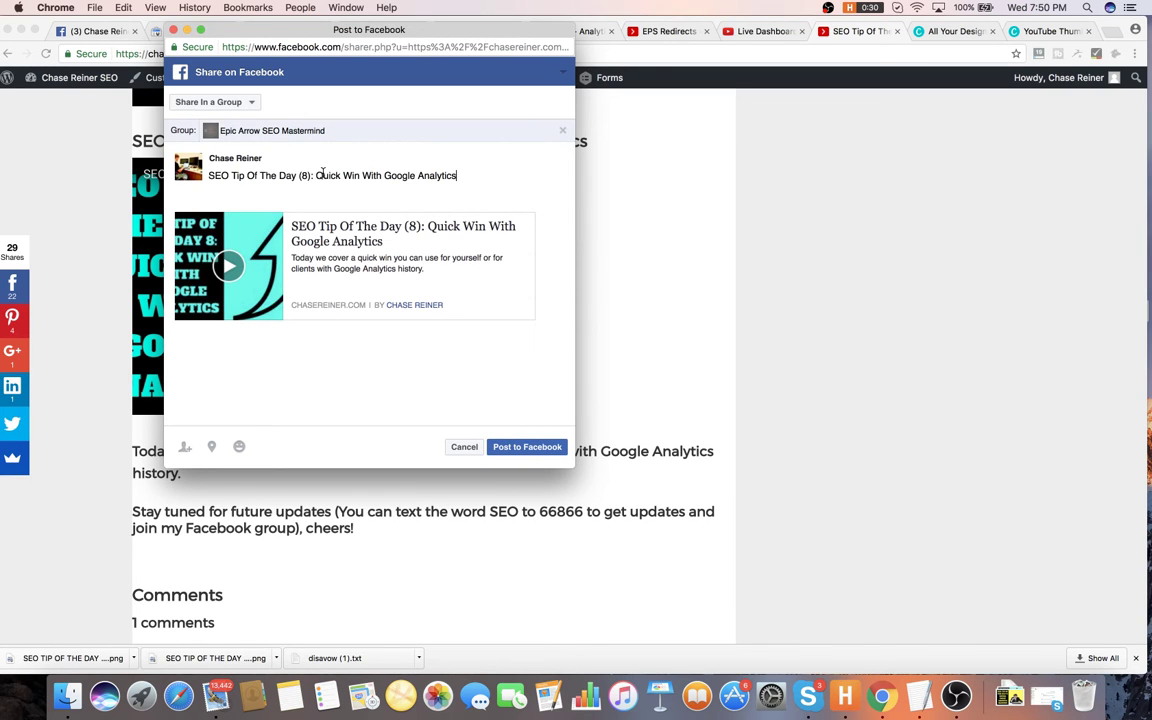
left_click(527, 446)
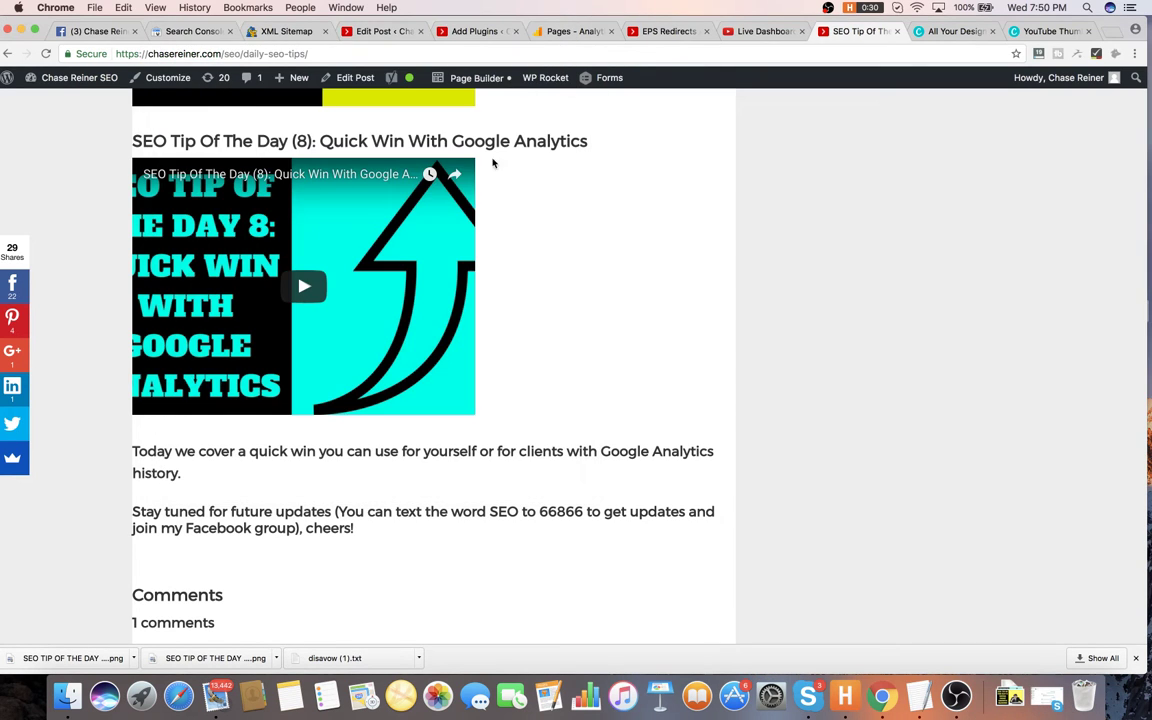
- Switch to the author's Facebook page and copy the message of the newest post, about SEO tip of the Day 8
left_click(100, 31)
scroll(395, 265, "down", 2)
scroll(395, 265, "up", 5)
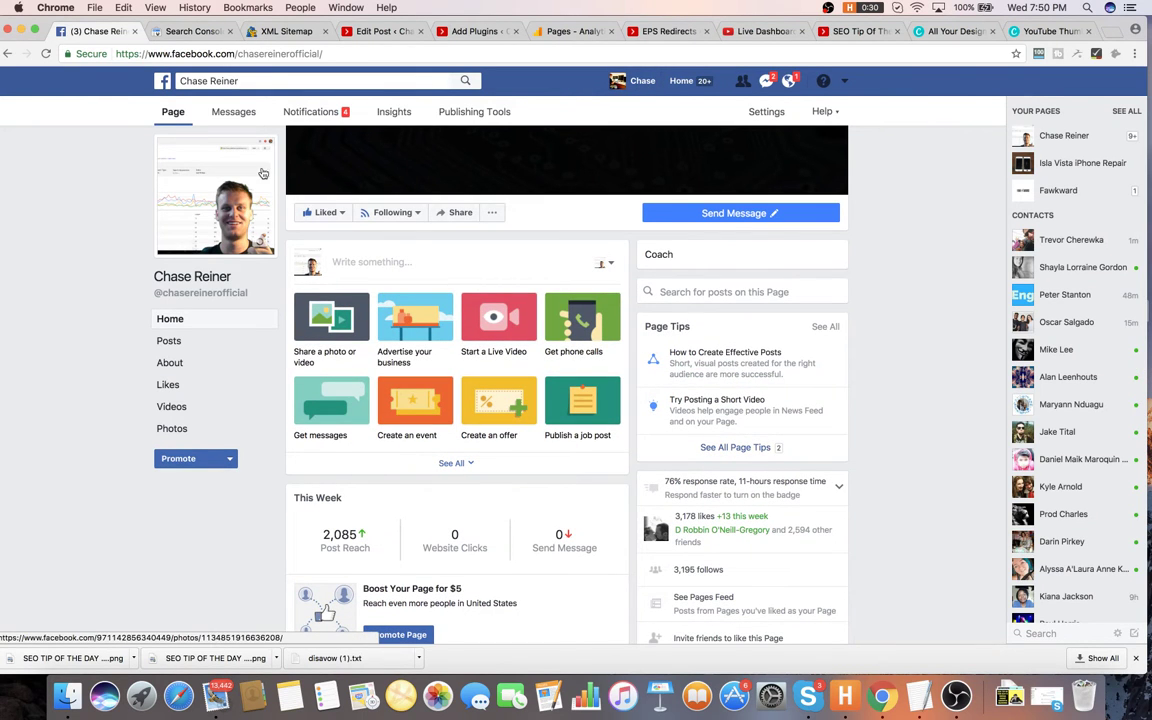
scroll(430, 200, "down", 8)
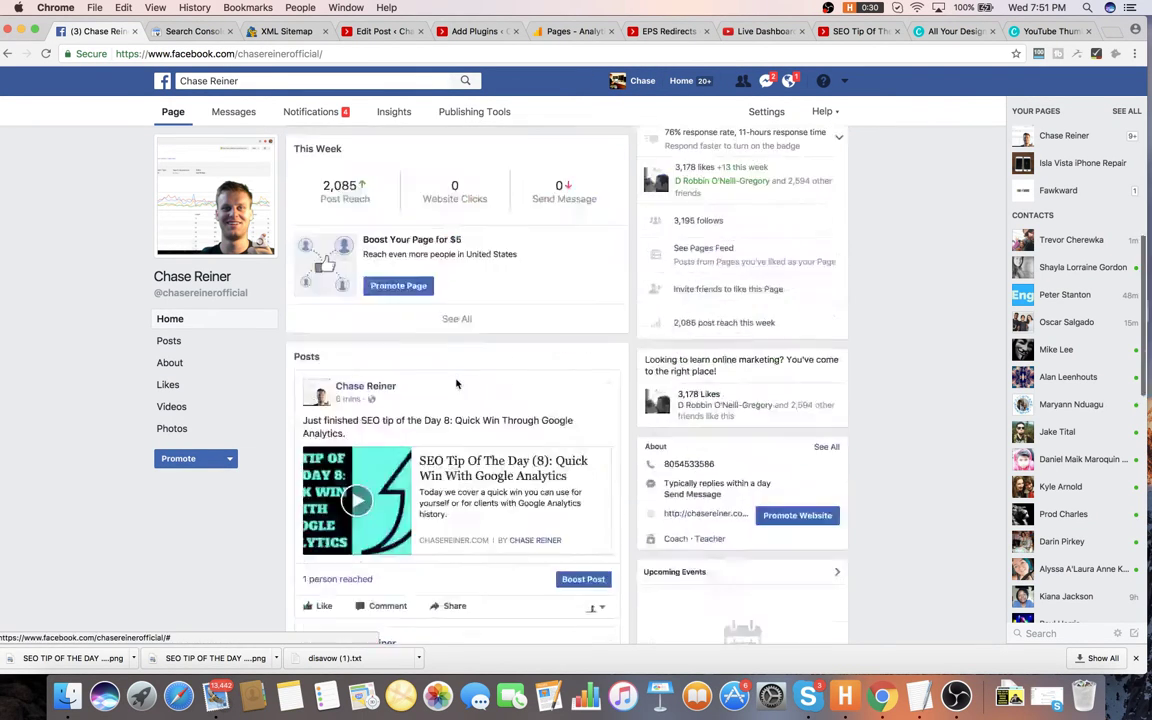
scroll(443, 232, "up", 2)
left_click_drag(354, 220, 294, 209)
key("super+c")
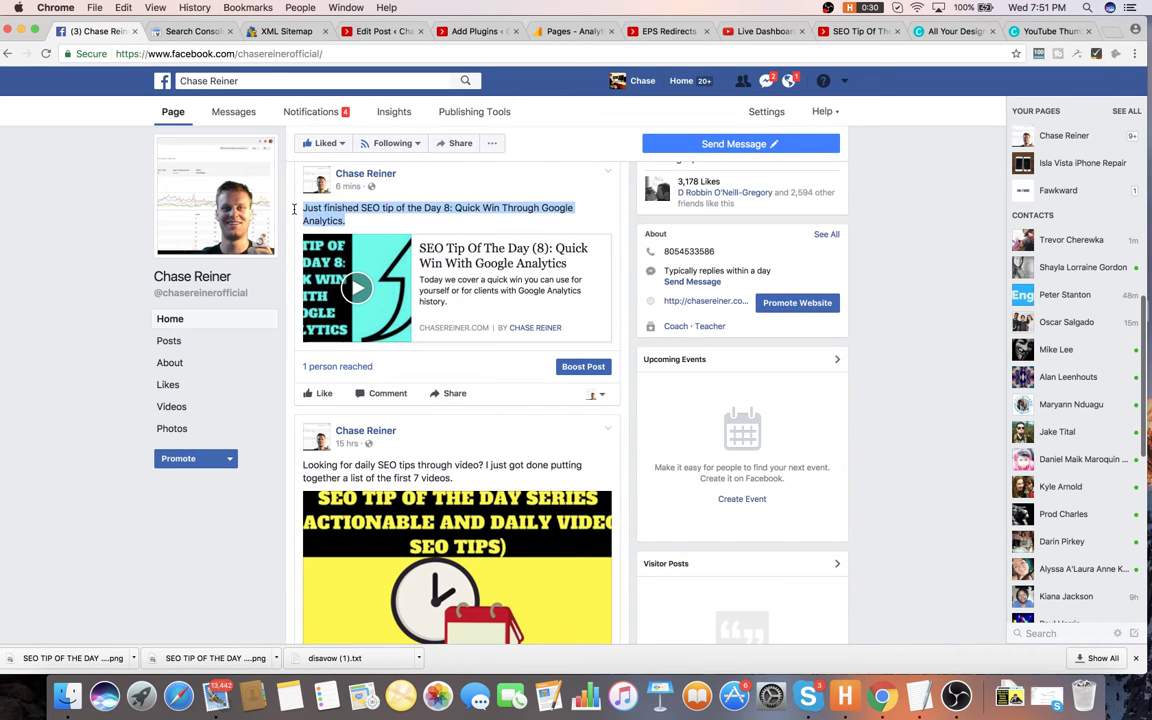
- Return to the published SEO tips post and start another Facebook share of it
left_click(378, 31)
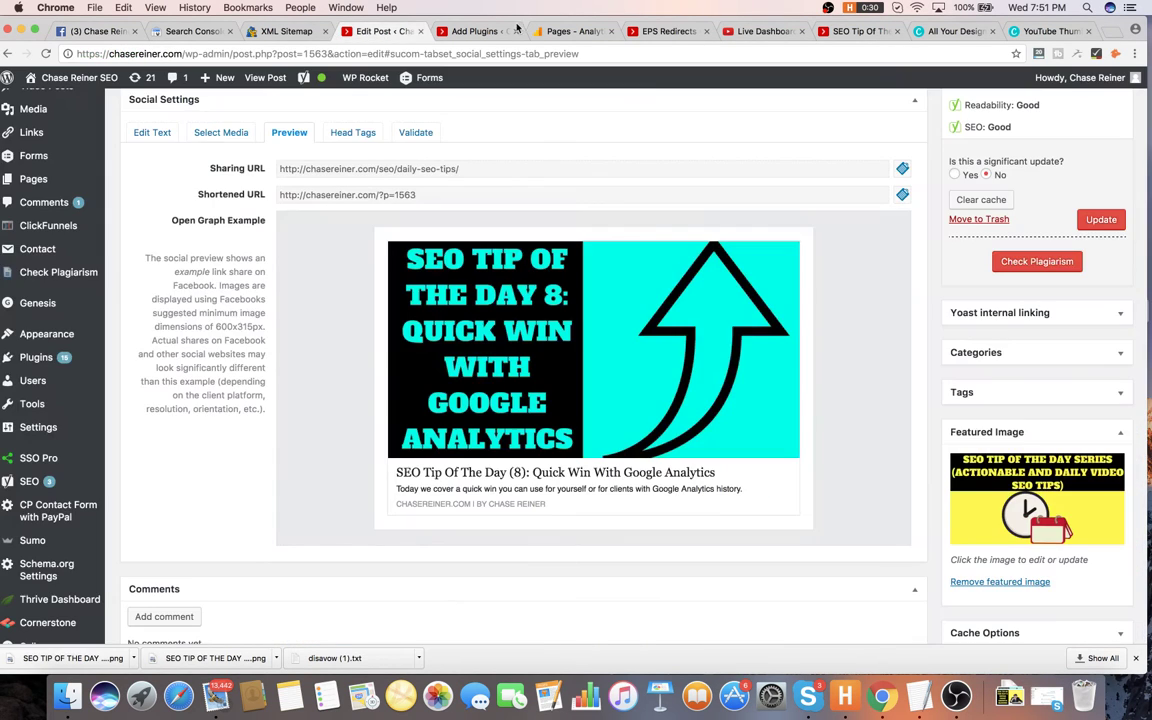
left_click(663, 31)
left_click(743, 31)
left_click(841, 33)
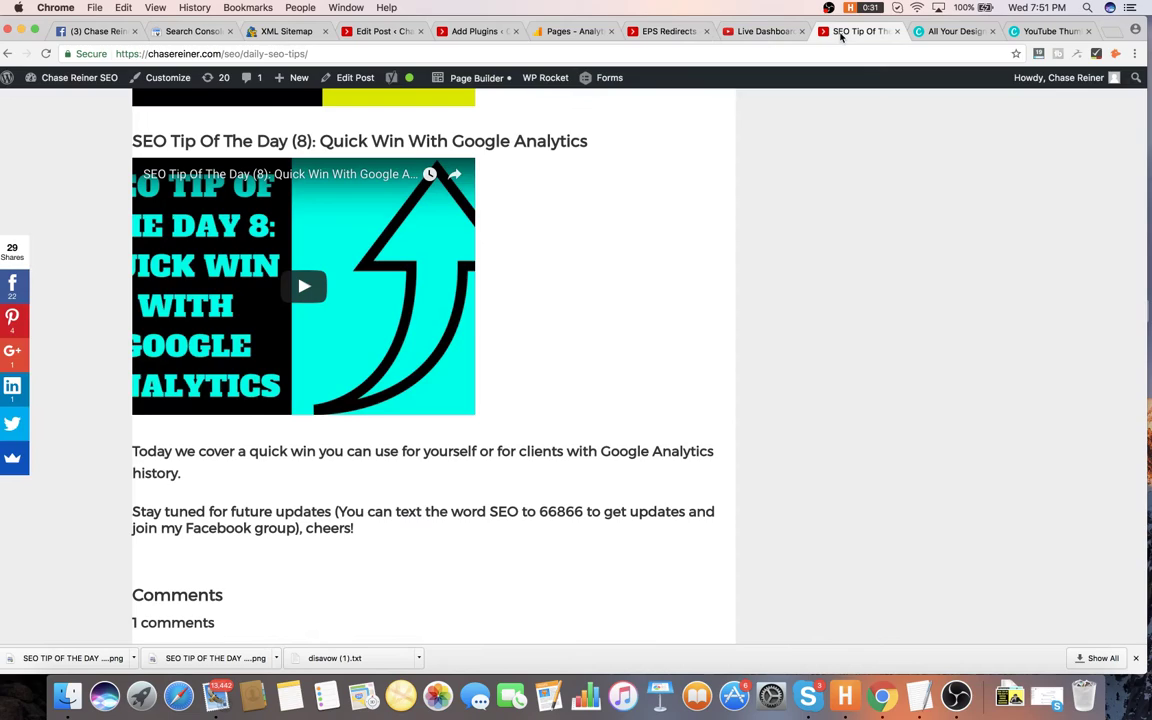
left_click(380, 36)
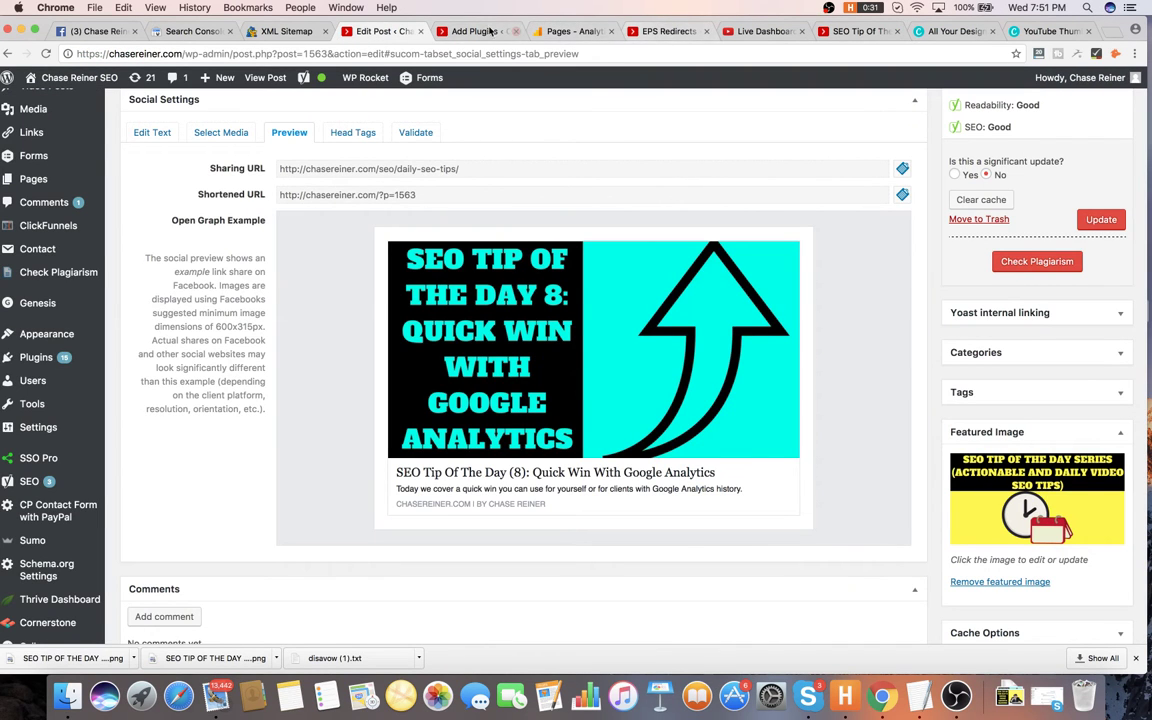
left_click(782, 33)
left_click(840, 33)
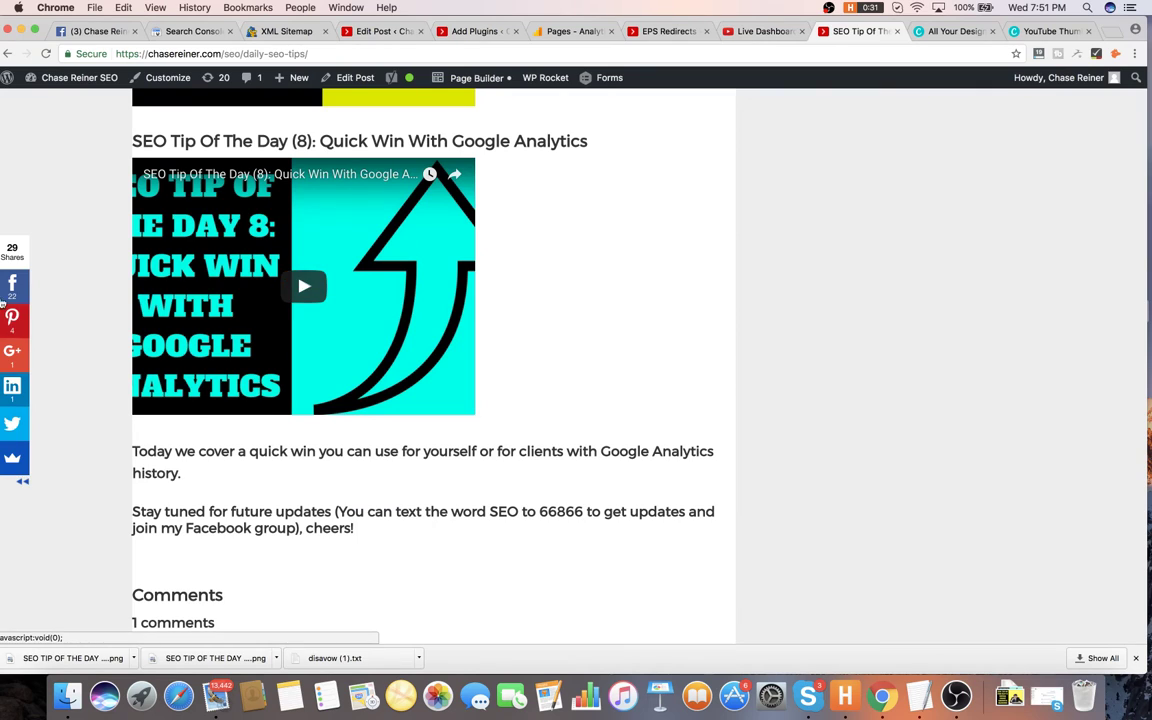
left_click(12, 278)
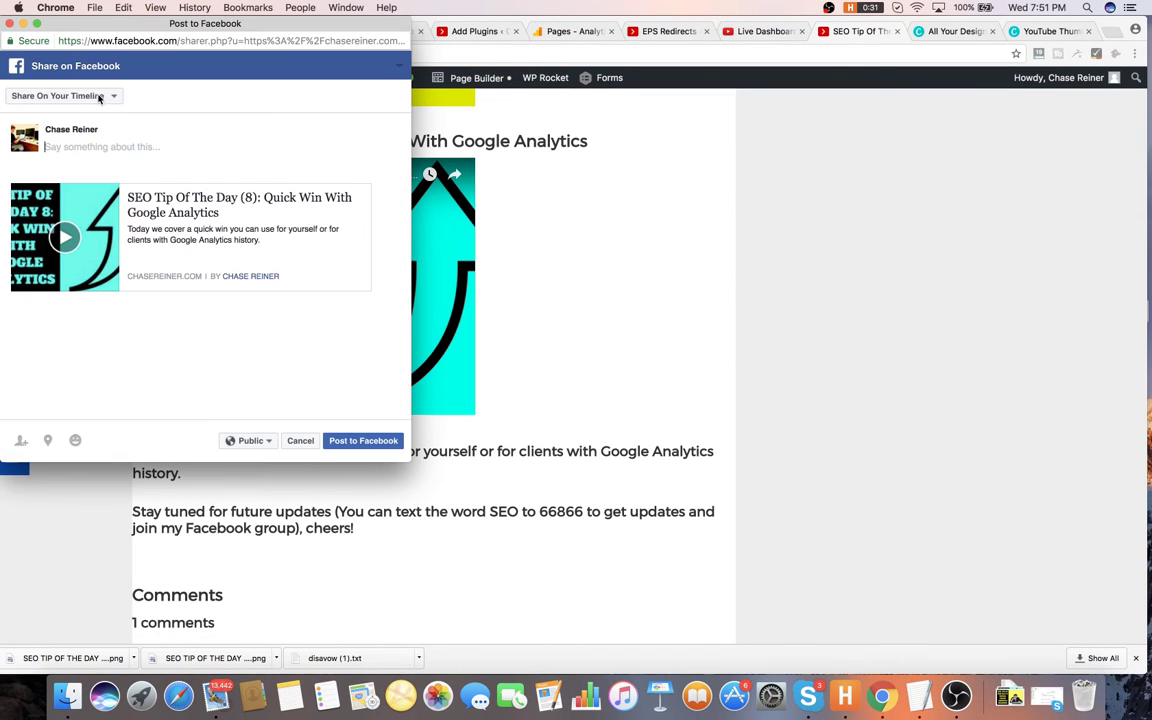
- Post the link to the Epic Arrow SEO Mastermind group with the copied message "Just finished SEO tip of the Day 8: Quick Win Through Google Analytics."
left_click(98, 95)
left_click(95, 148)
type("seo")
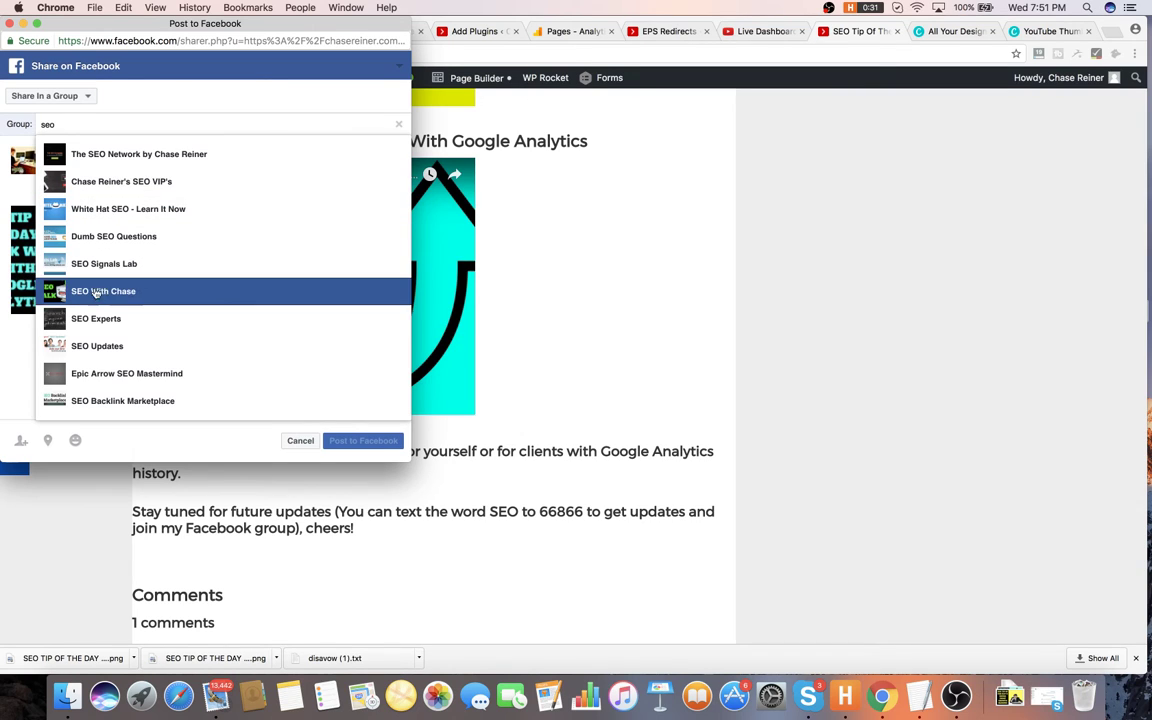
left_click(98, 370)
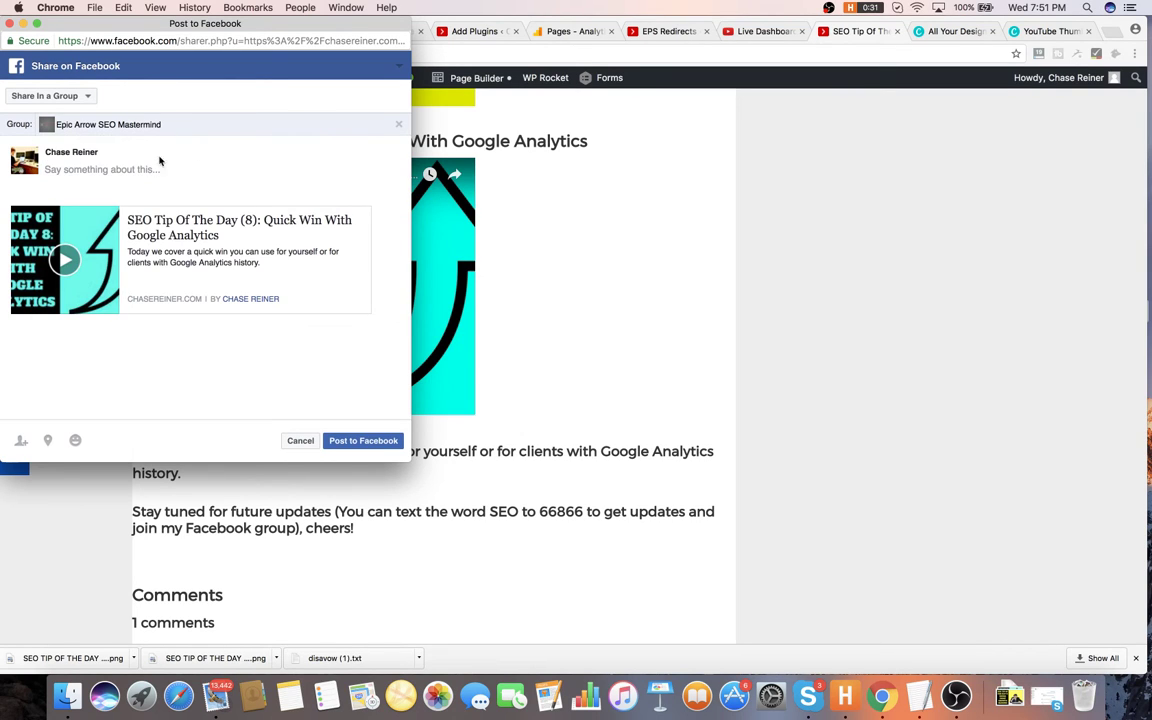
key("super+v")
left_click(346, 443)
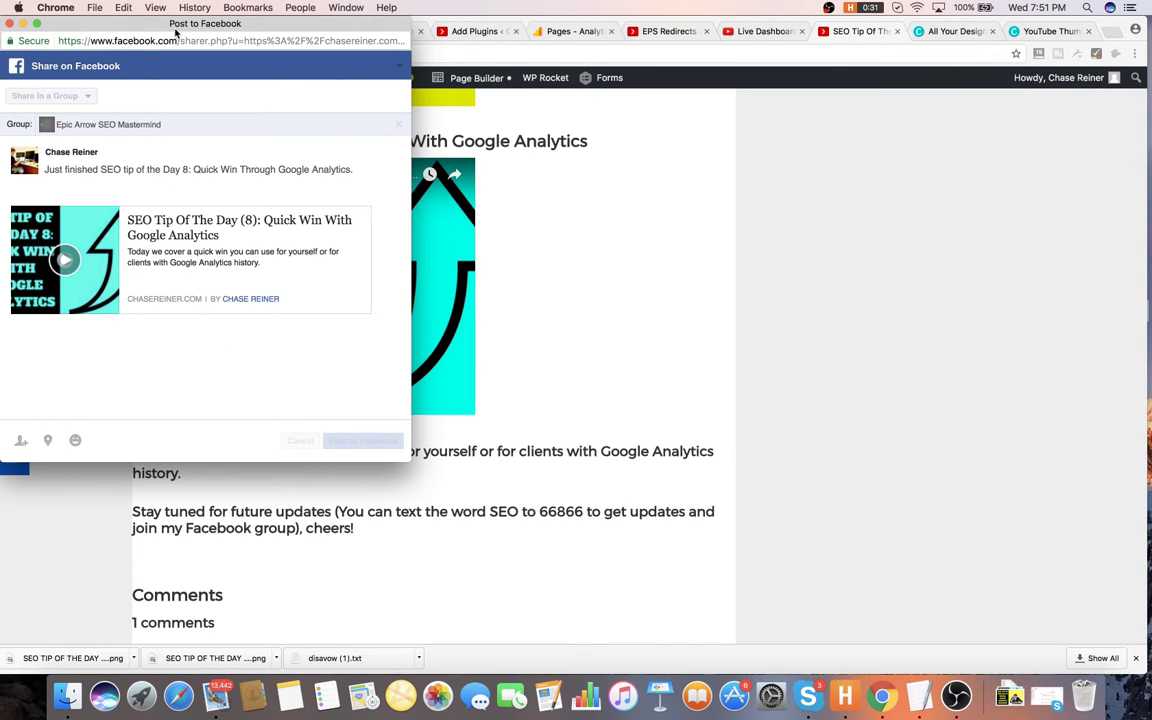
left_click_drag(175, 33, 330, 30)
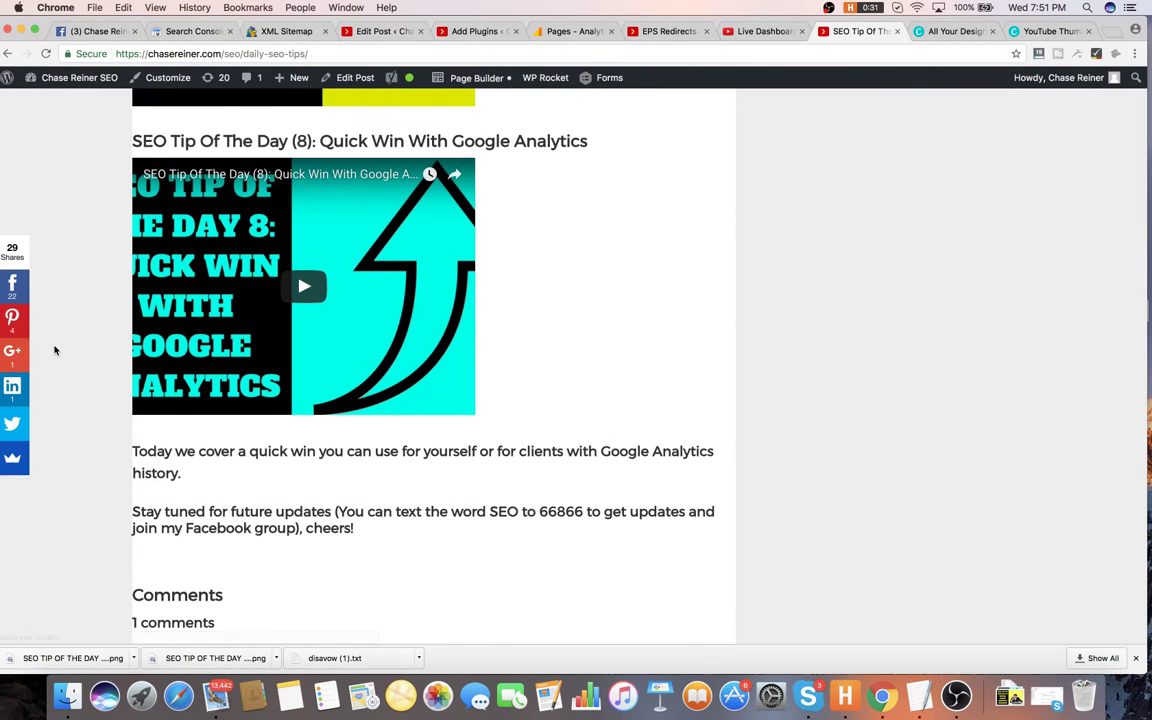
- Share the SEO tips post publicly on the own Facebook timeline with the same copied message
left_click(12, 287)
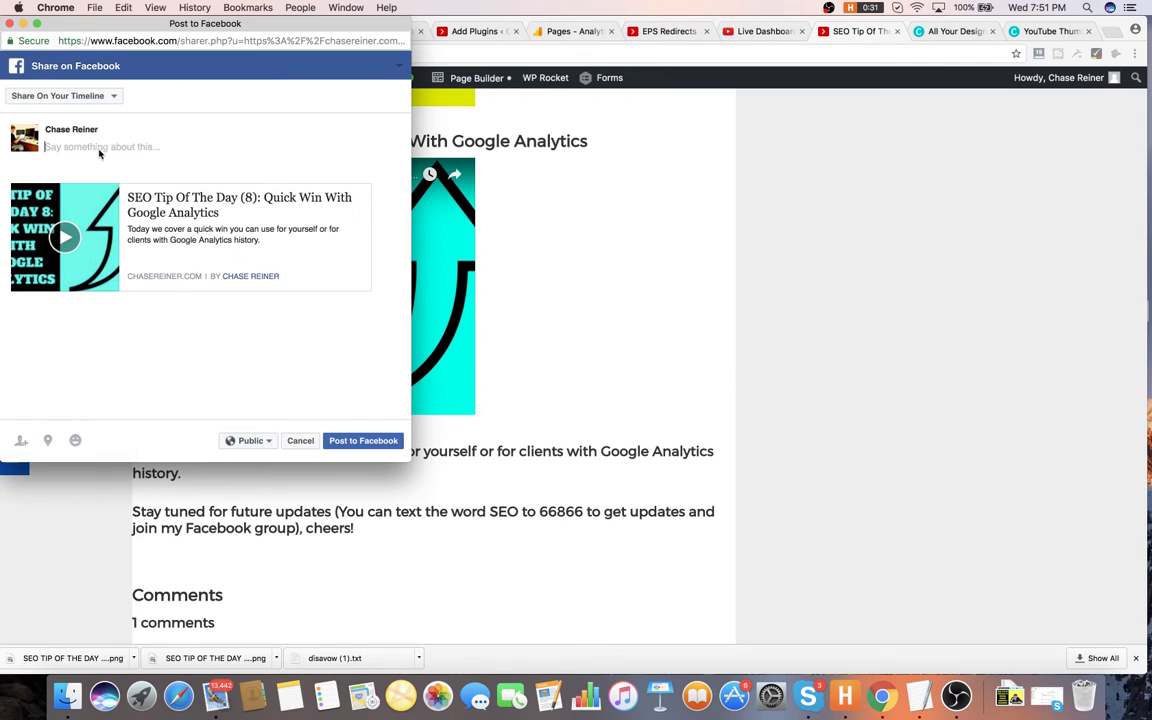
left_click(78, 97)
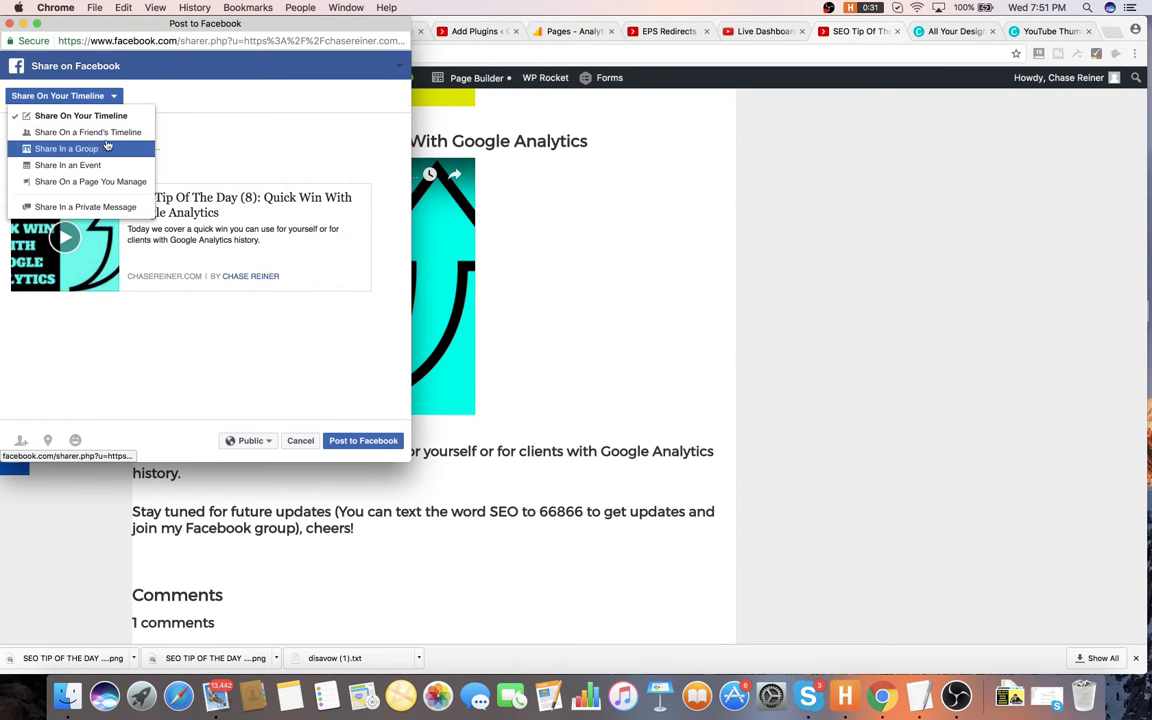
left_click(163, 119)
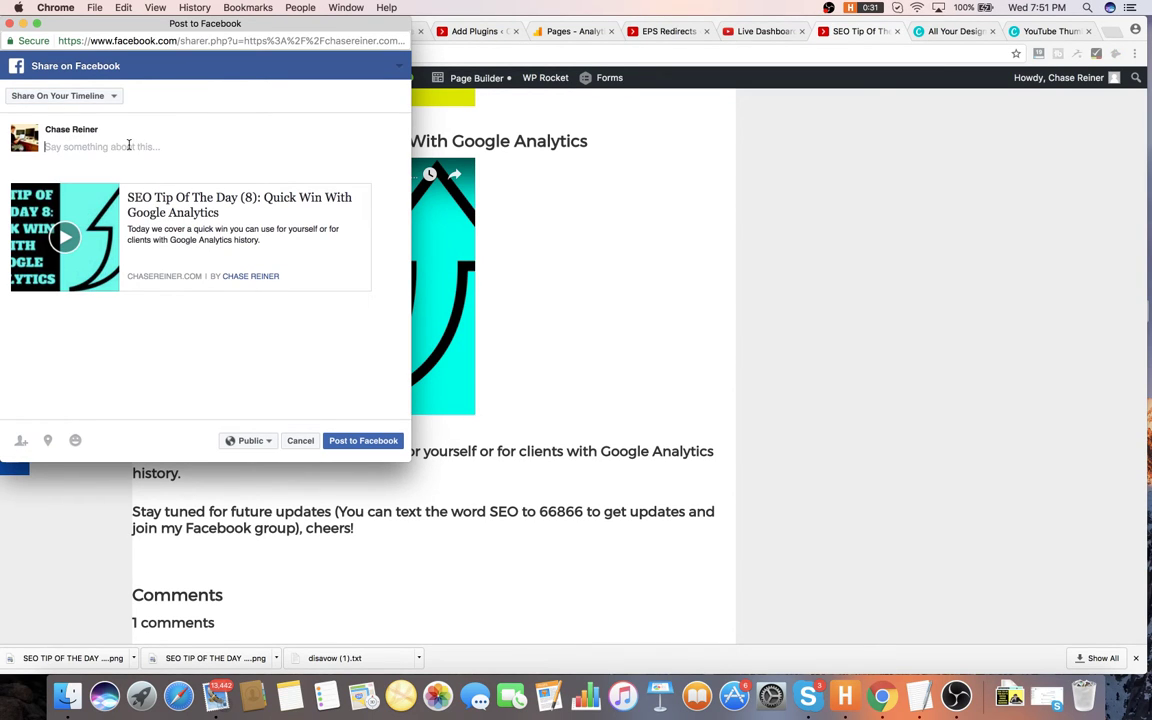
key("super+v")
left_click(362, 441)
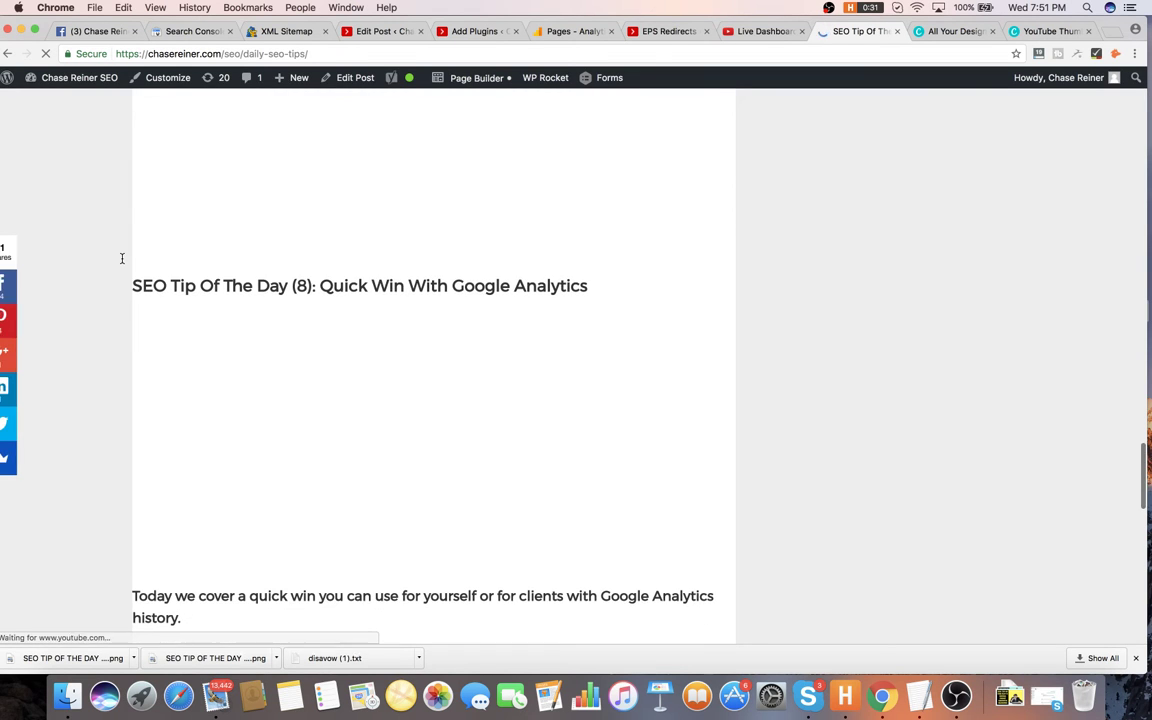
- Save the SEO tip 8 thumbnail to the SEO 2017 board on Pinterest and open the thumbnail again for another pin
scroll(57, 278, "down", 2)
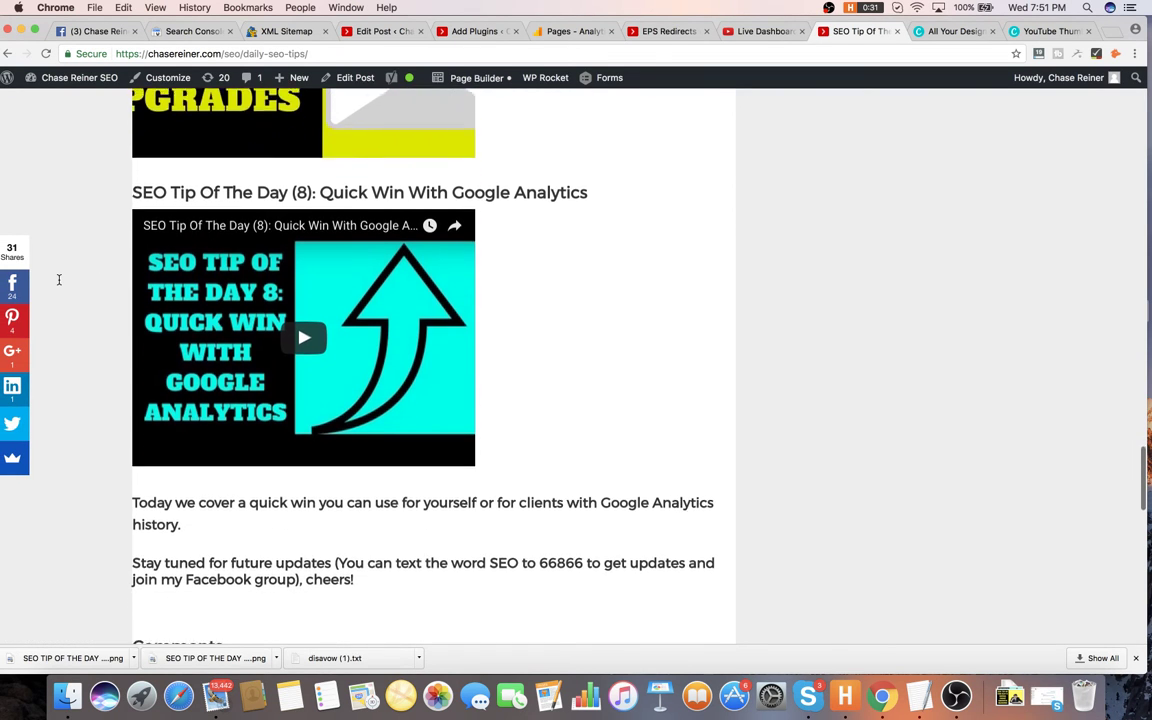
scroll(135, 313, "down", 5)
scroll(134, 311, "up", 6)
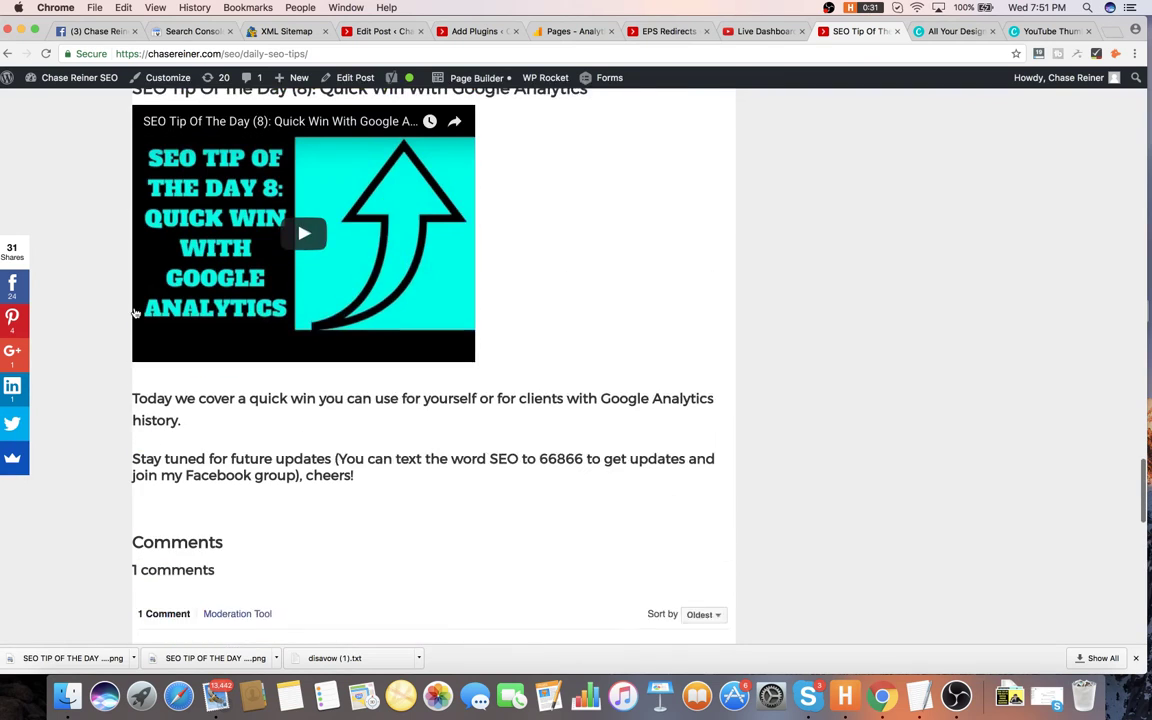
scroll(115, 240, "up", 4)
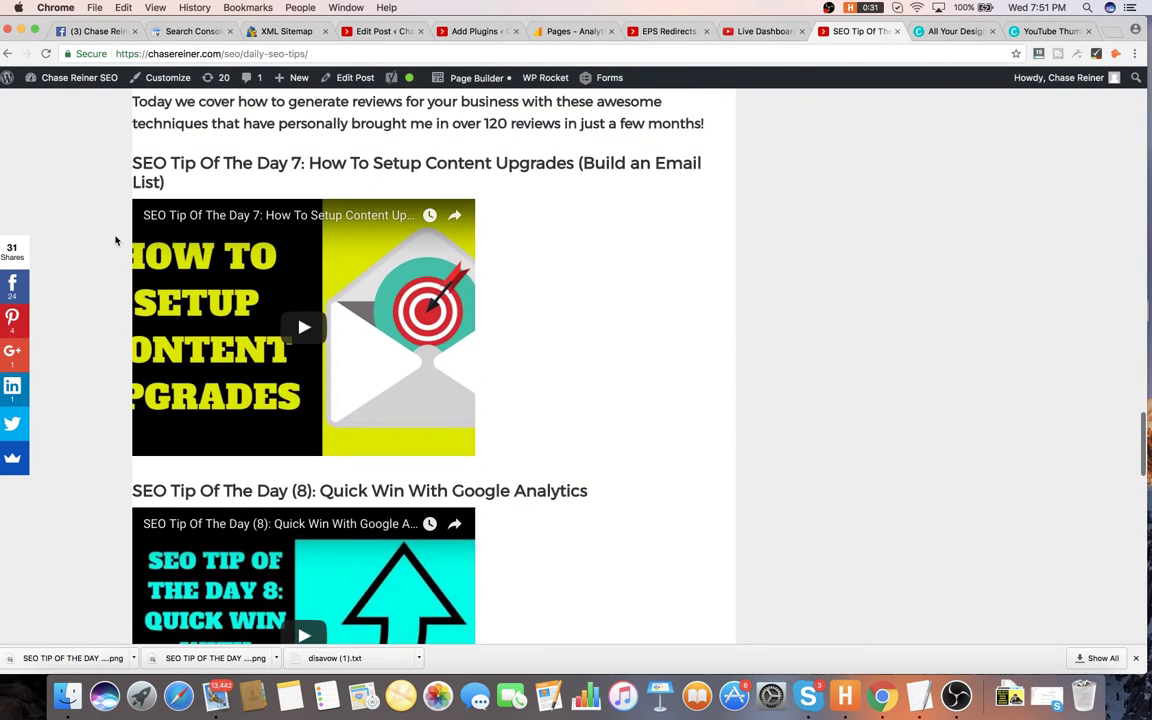
scroll(115, 240, "down", 2)
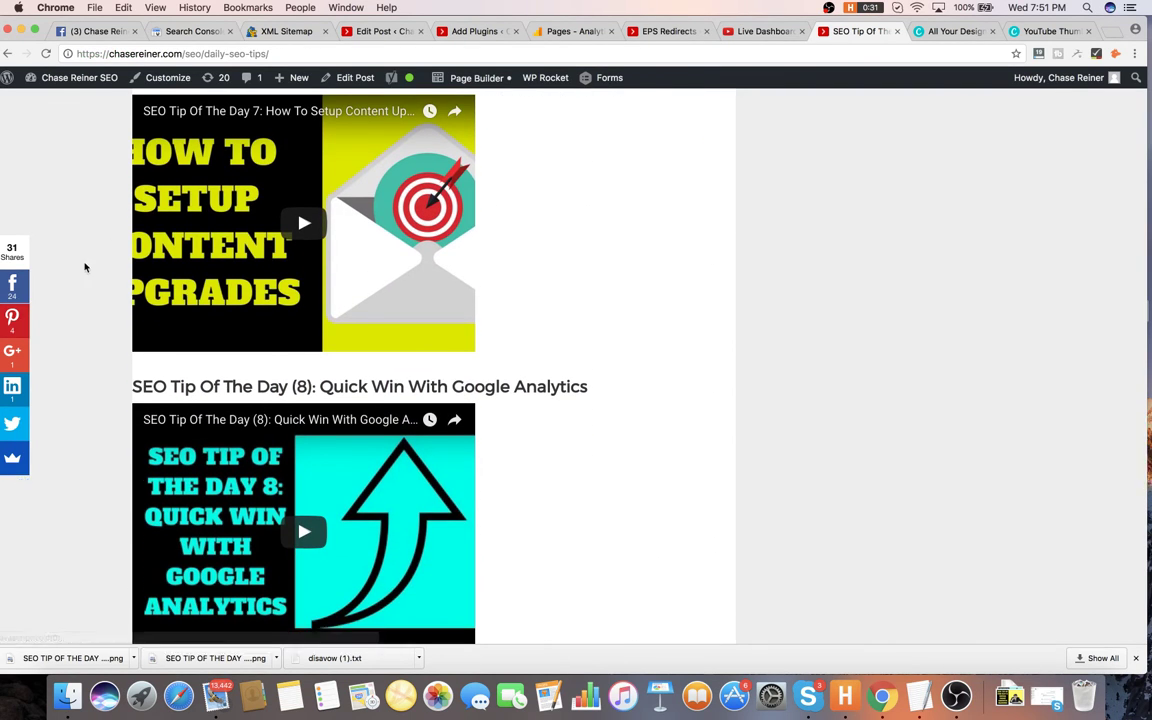
left_click(12, 317)
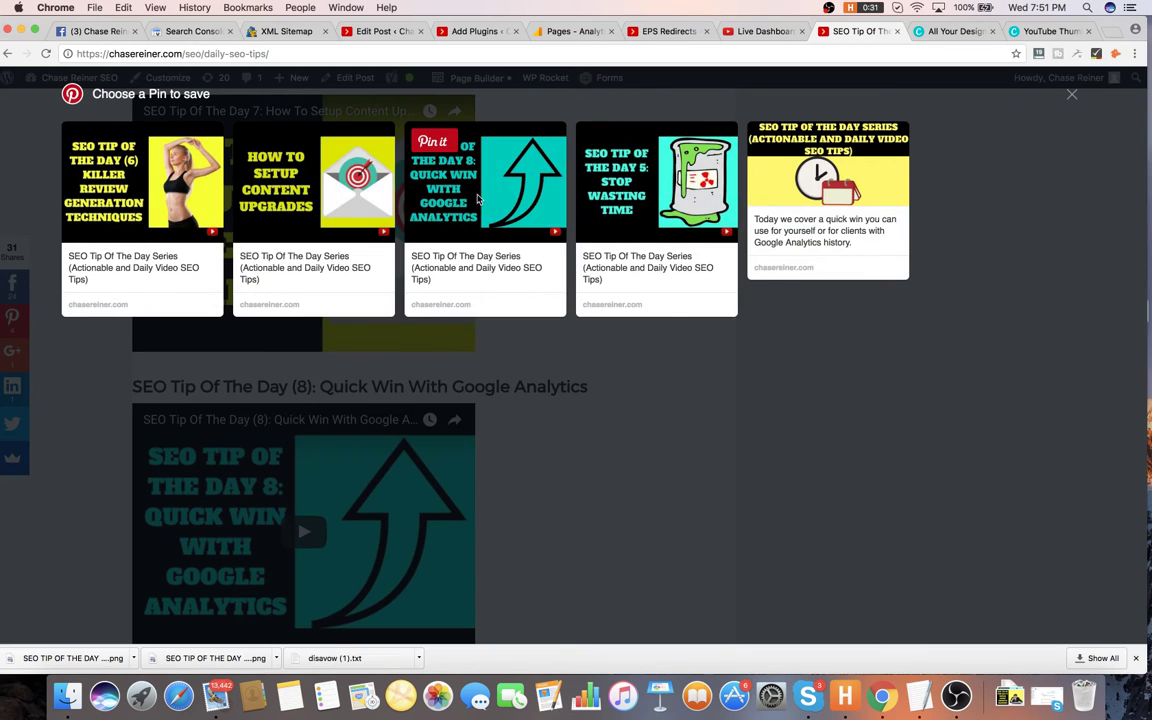
left_click(440, 180)
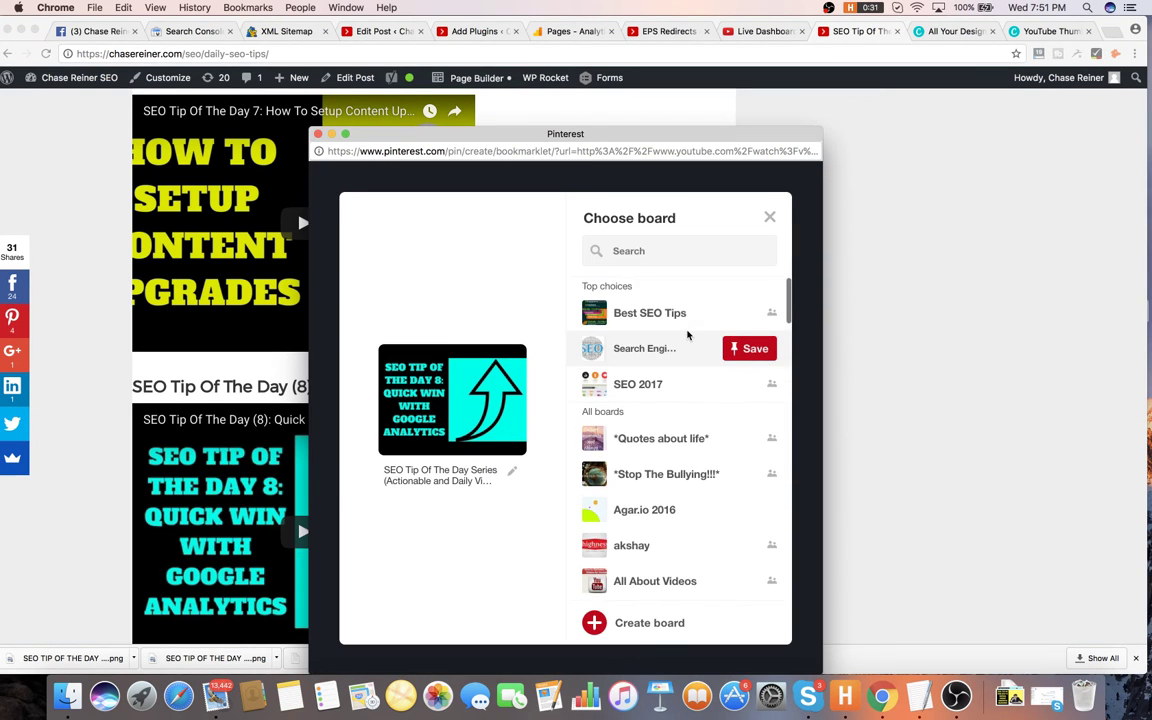
left_click(749, 384)
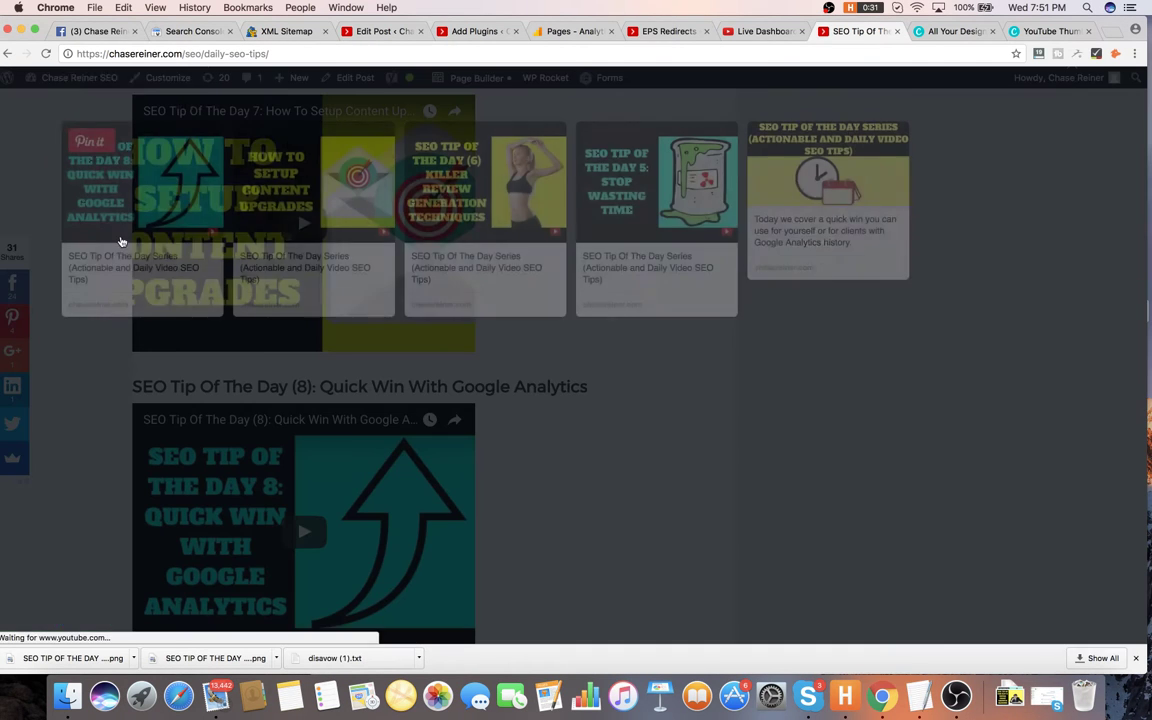
left_click(156, 203)
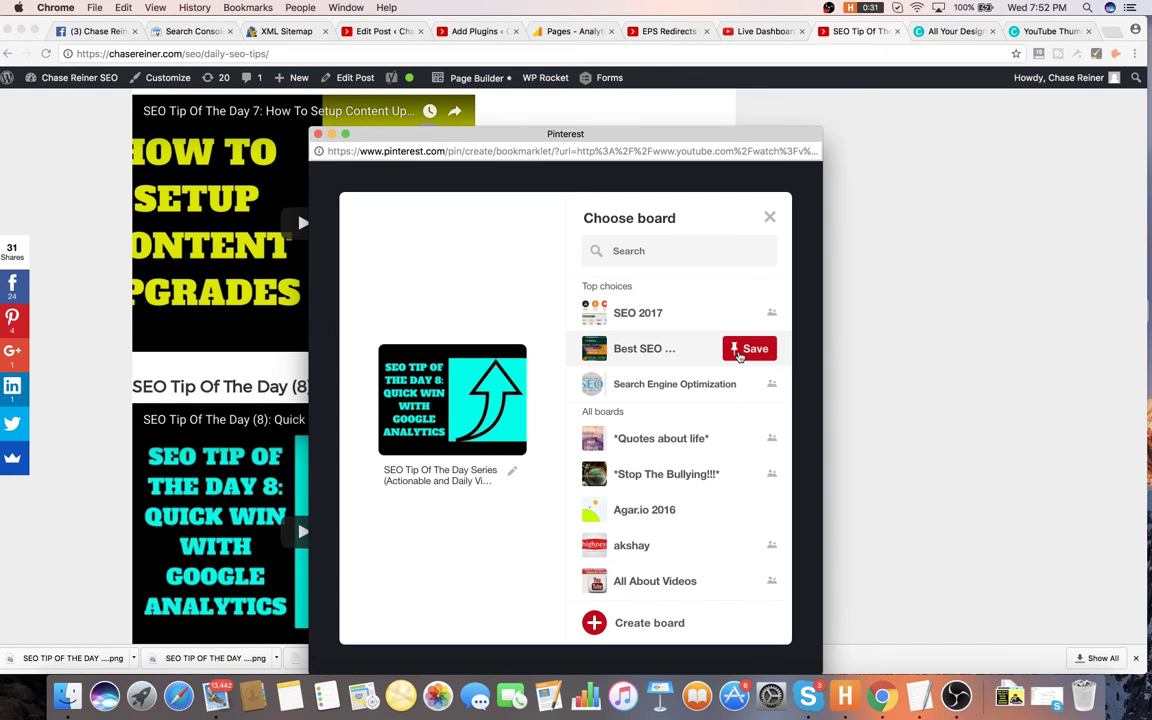
- Look at the blog's SMM category with its social media marketing videos, and return to the SEO tips post
scroll(864, 186, "up", 15)
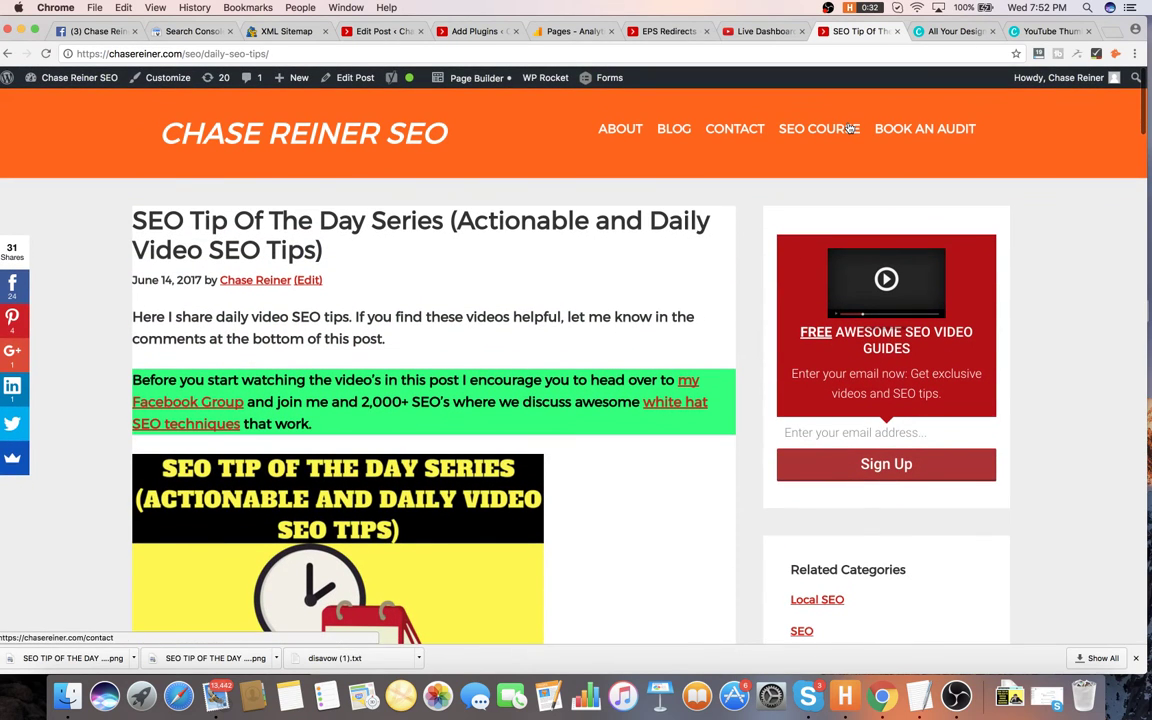
mouse_move(688, 131)
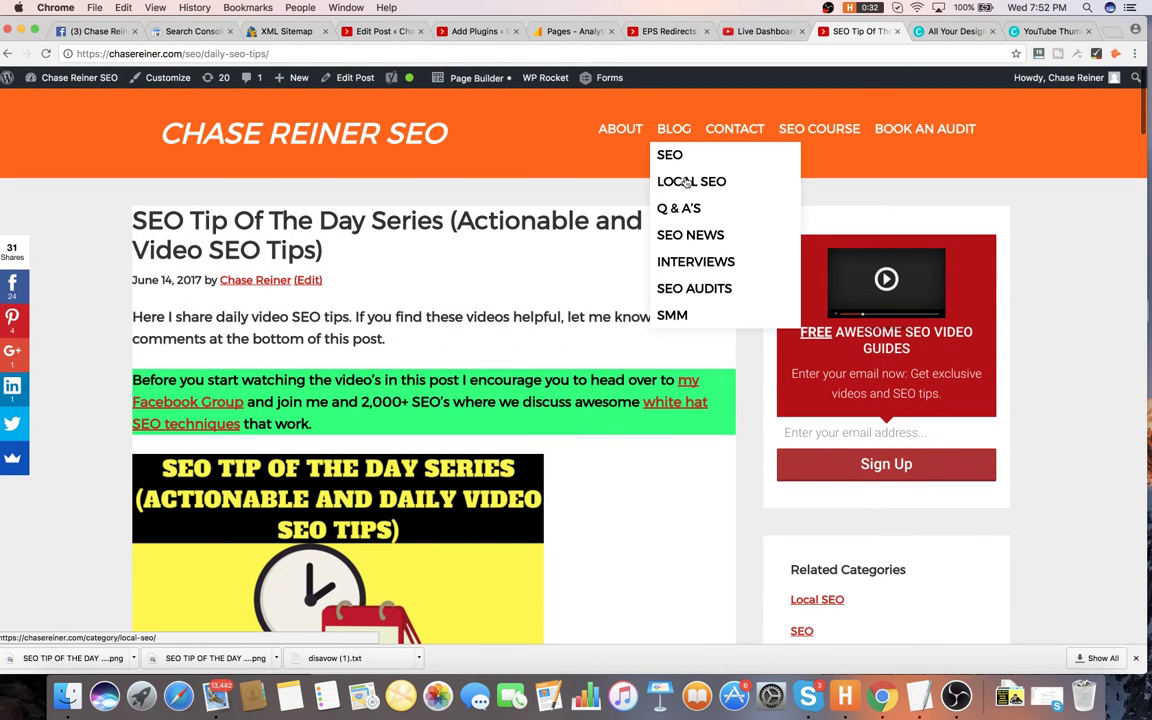
left_click(672, 315)
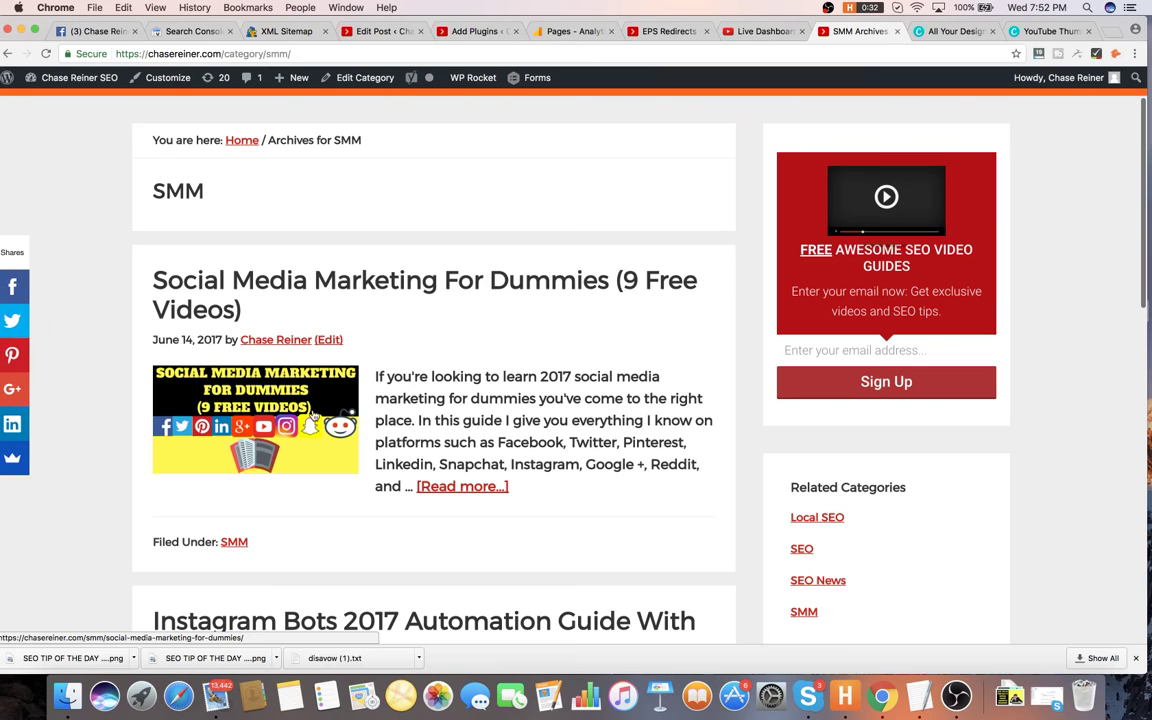
left_click(7, 53)
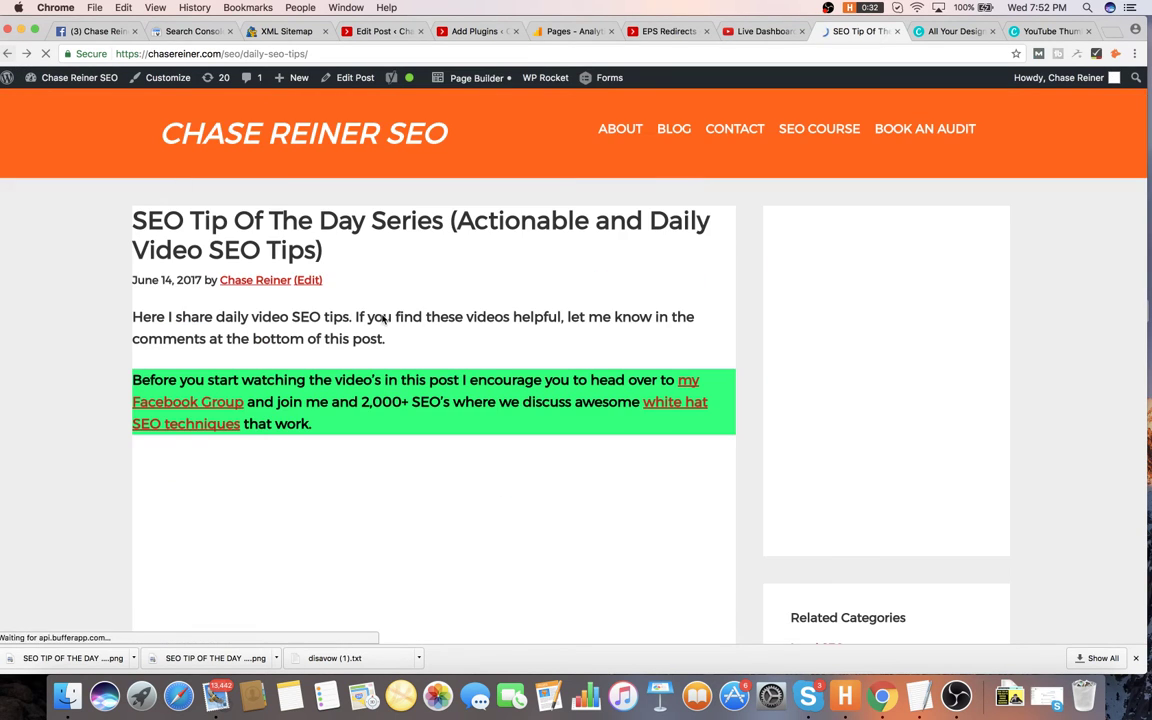
- Save the SEO tip of the day 8 thumbnail from the post to the Best SEO Tips board on Pinterest
scroll(378, 399, "down", 3)
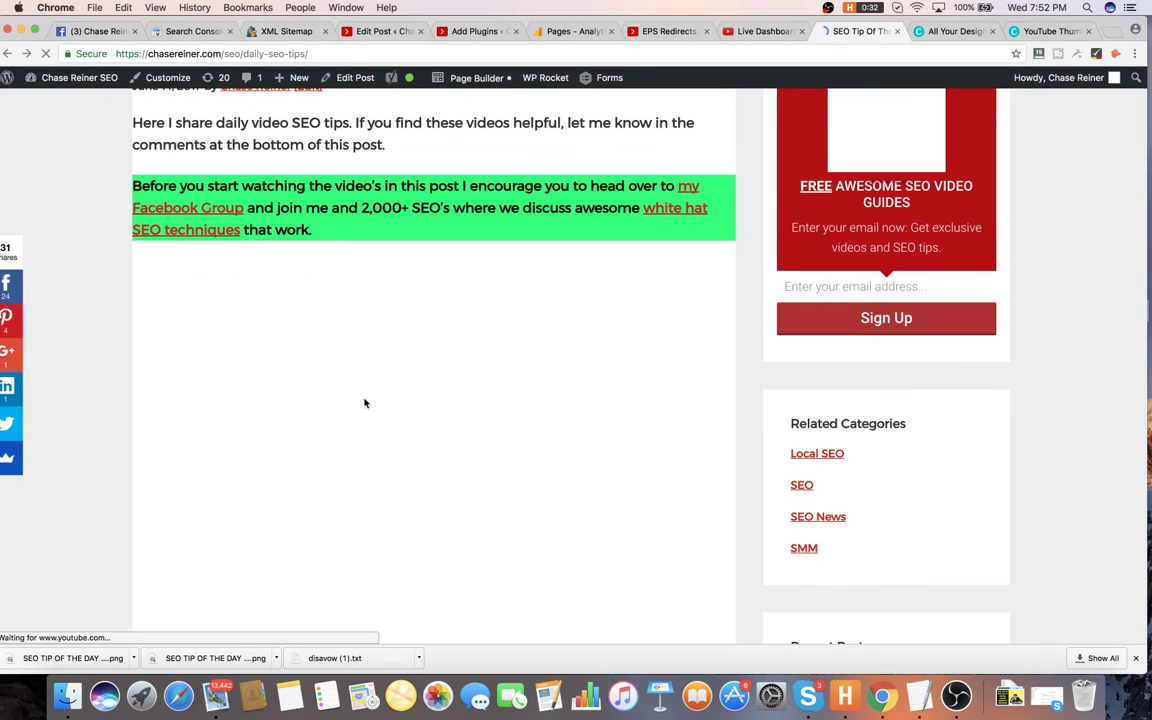
left_click(12, 318)
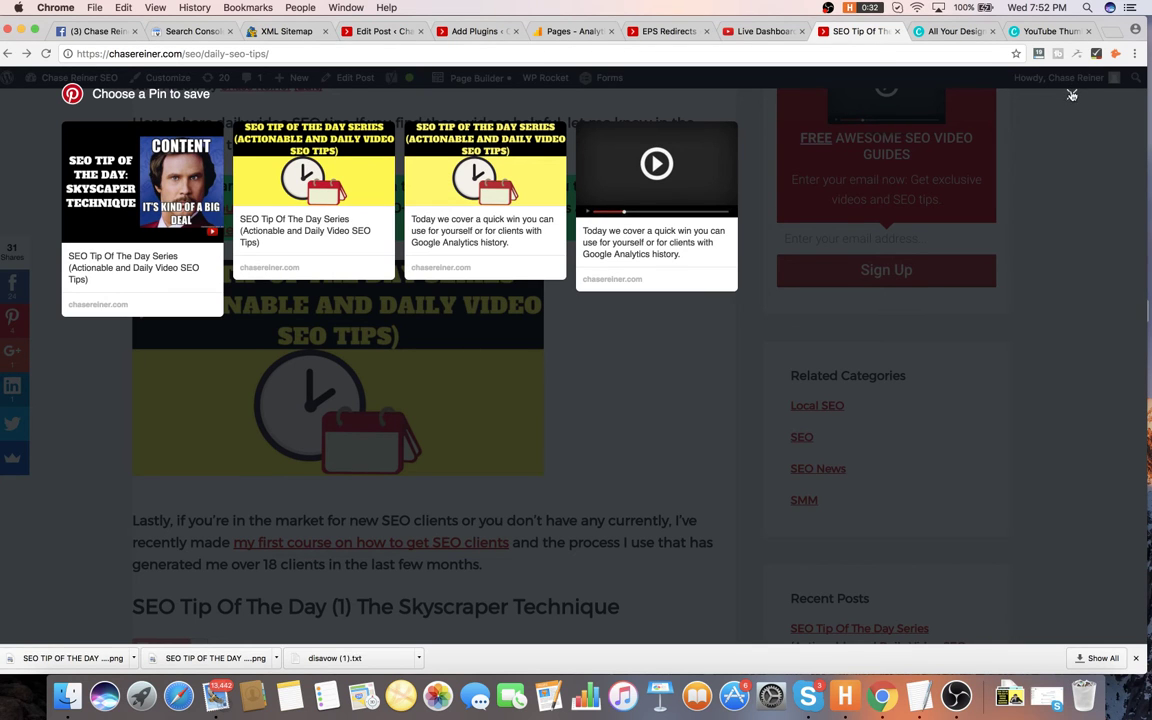
left_click(792, 301)
scroll(512, 517, "down", 20)
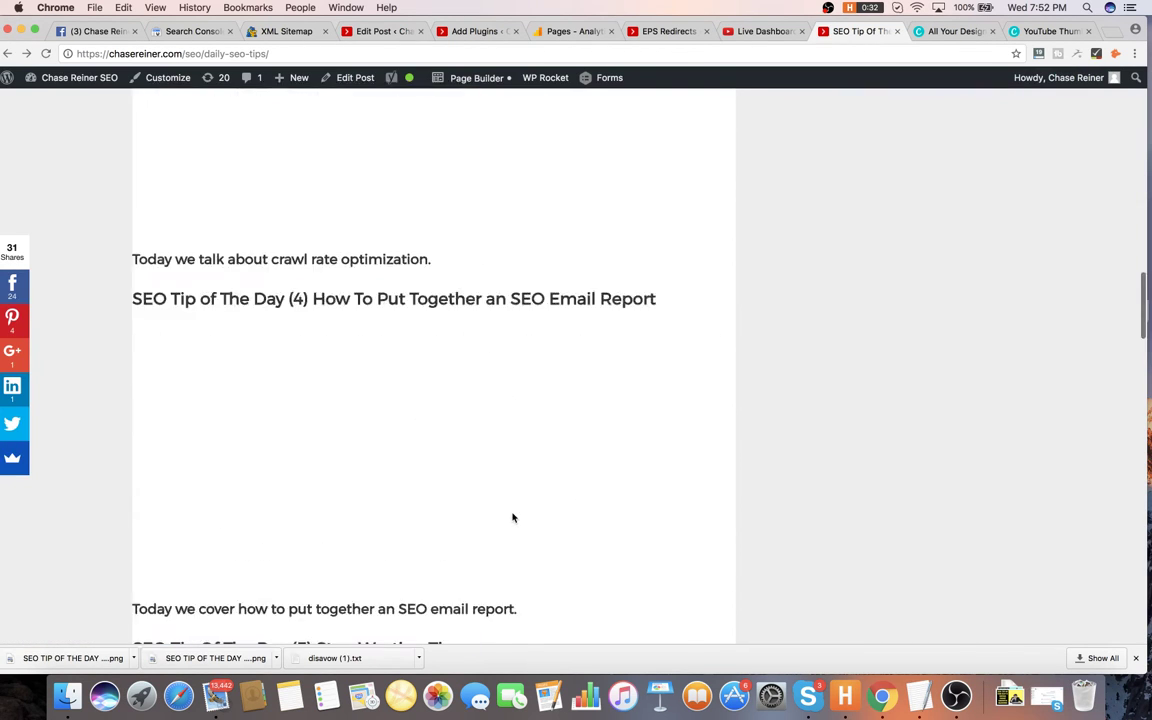
left_click(13, 330)
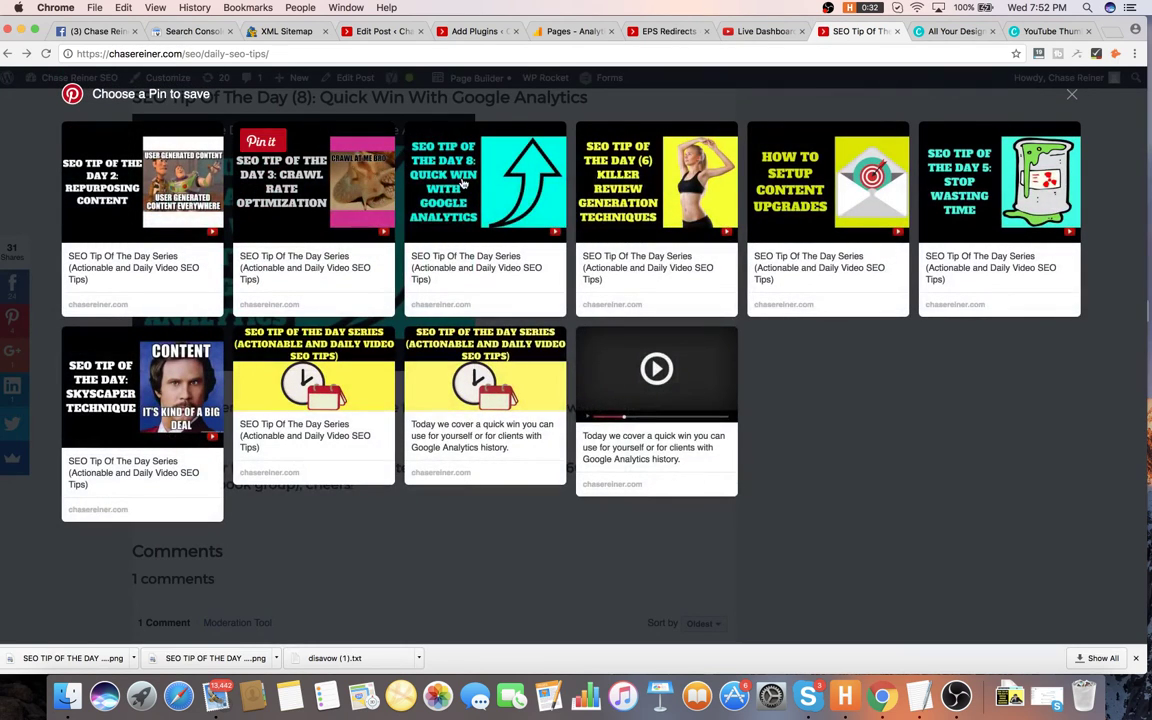
left_click(463, 183)
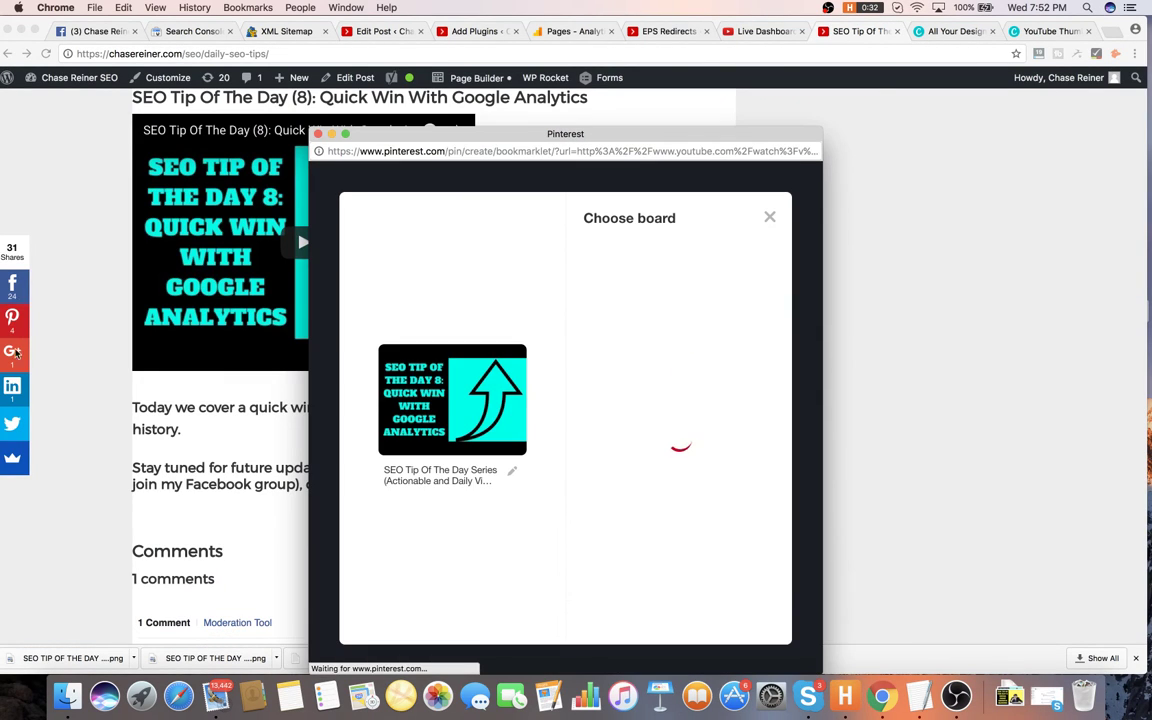
scroll(600, 420, "down", 5)
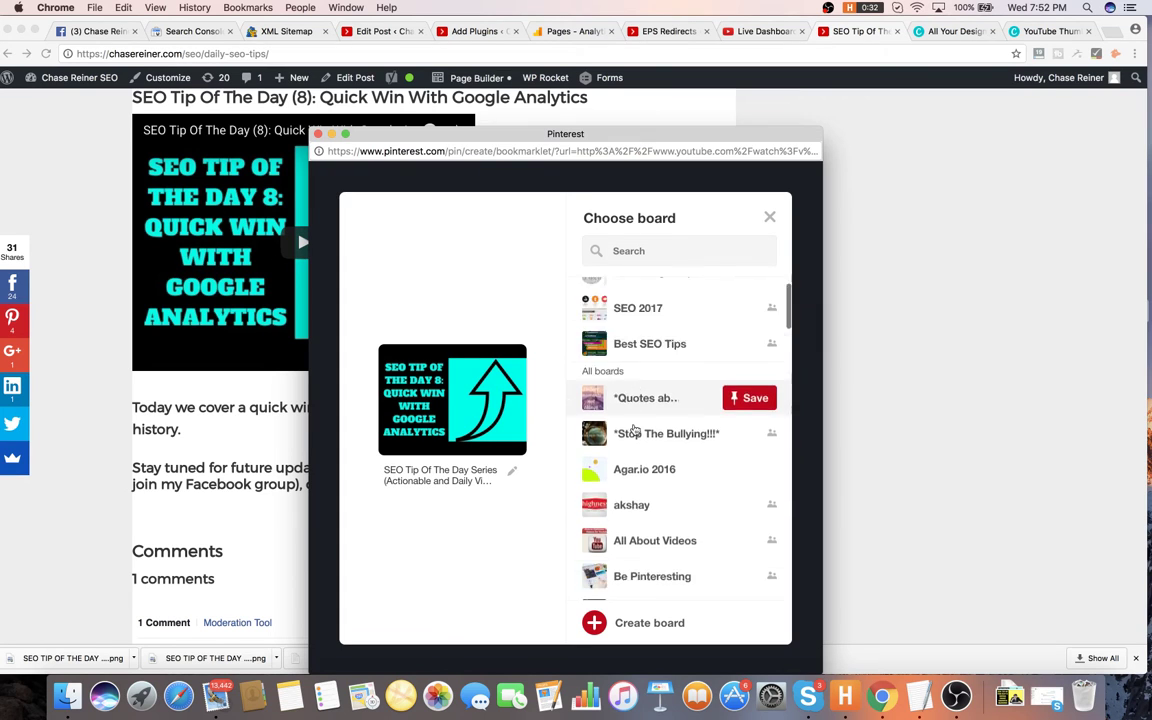
scroll(650, 405, "up", 3)
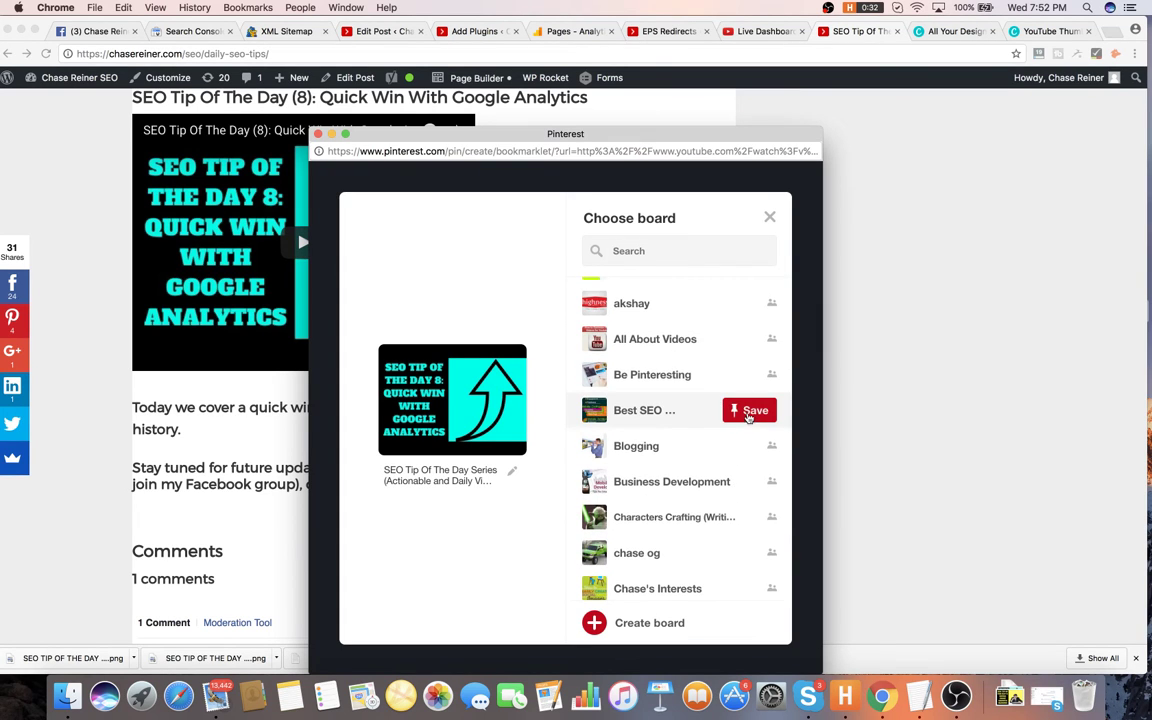
- Share the post publicly on Google+ with the message "Just finished SEO tip of the Day 8: Quick Win Through Google Analytics. #SEO"
left_click(14, 352)
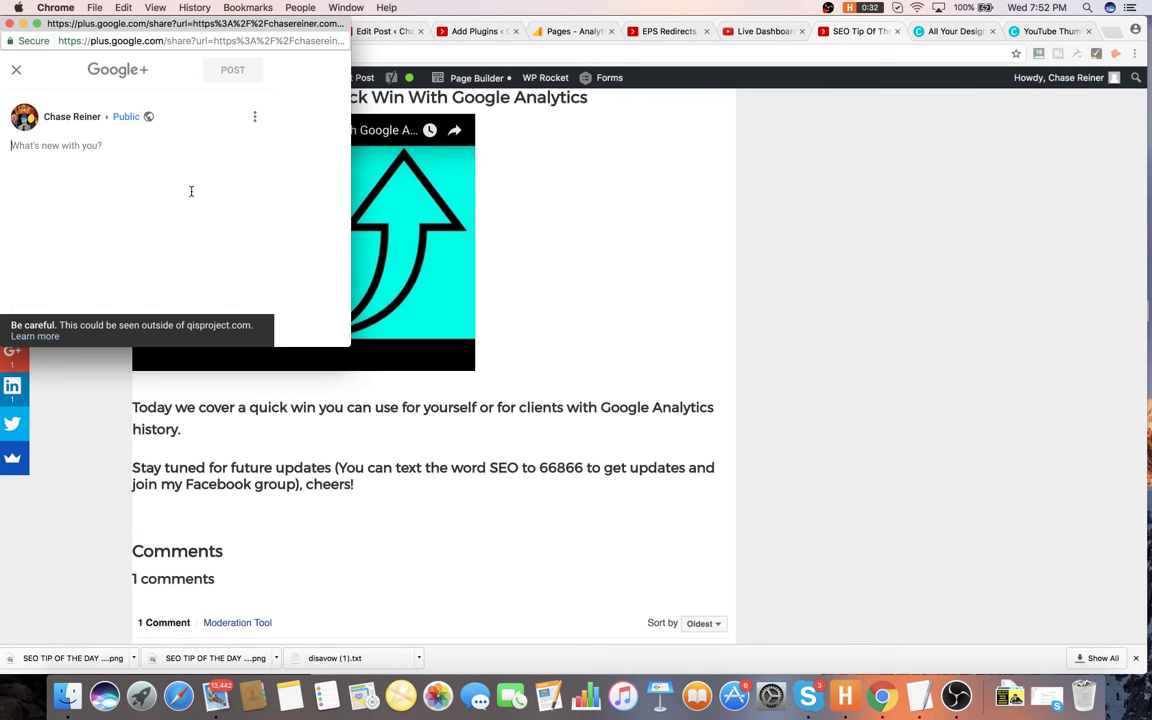
type("Just finished SEO tip of the Day 8: Quick Win Through Google Analytics.")
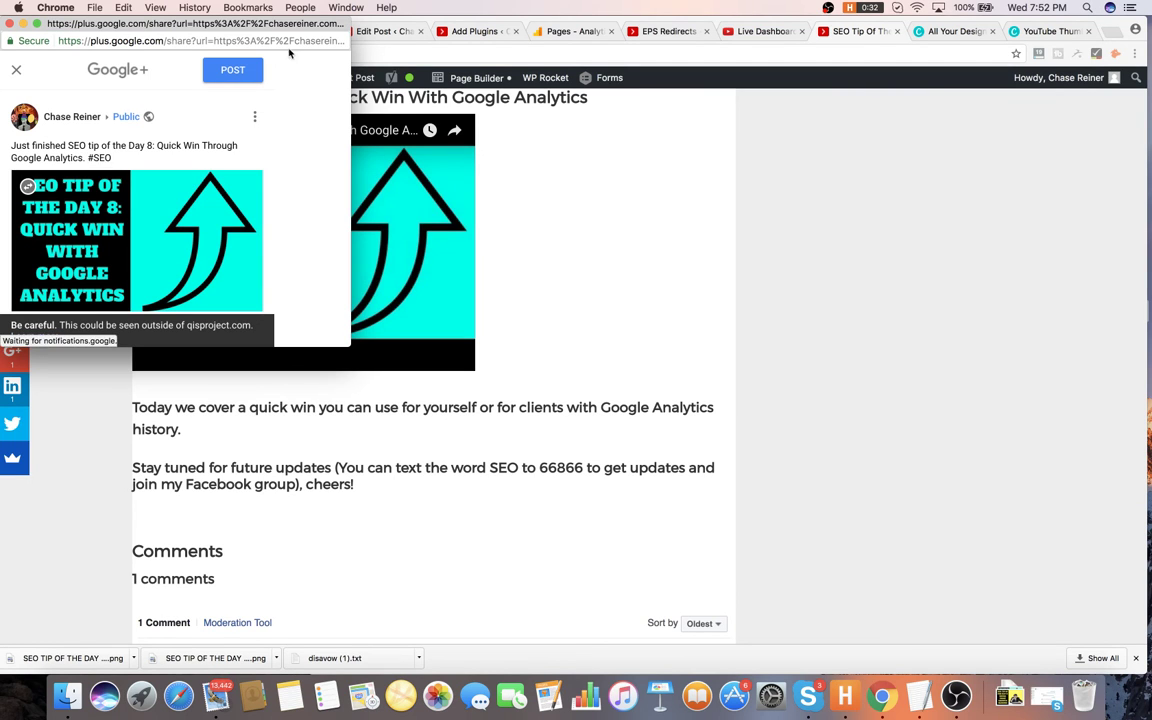
left_click(232, 70)
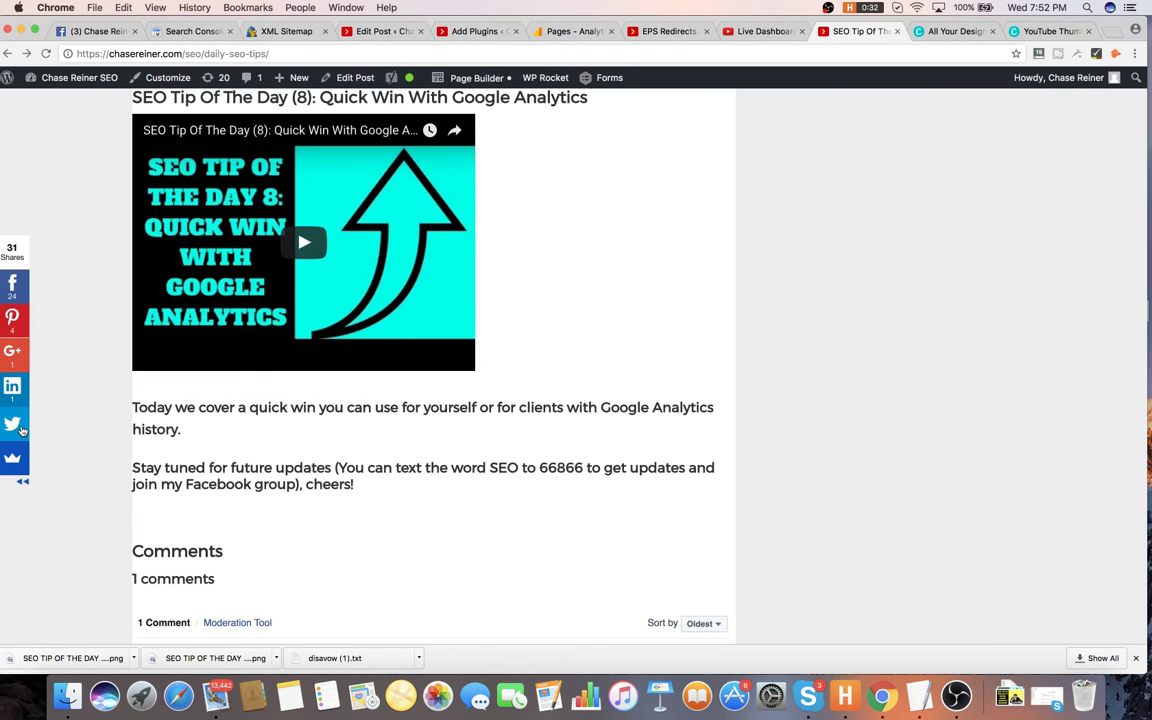
- Start a LinkedIn share of the SEO tips post and enable posting it to groups
left_click(12, 386)
left_click_drag(213, 22, 392, 33)
left_click_drag(596, 393, 635, 420)
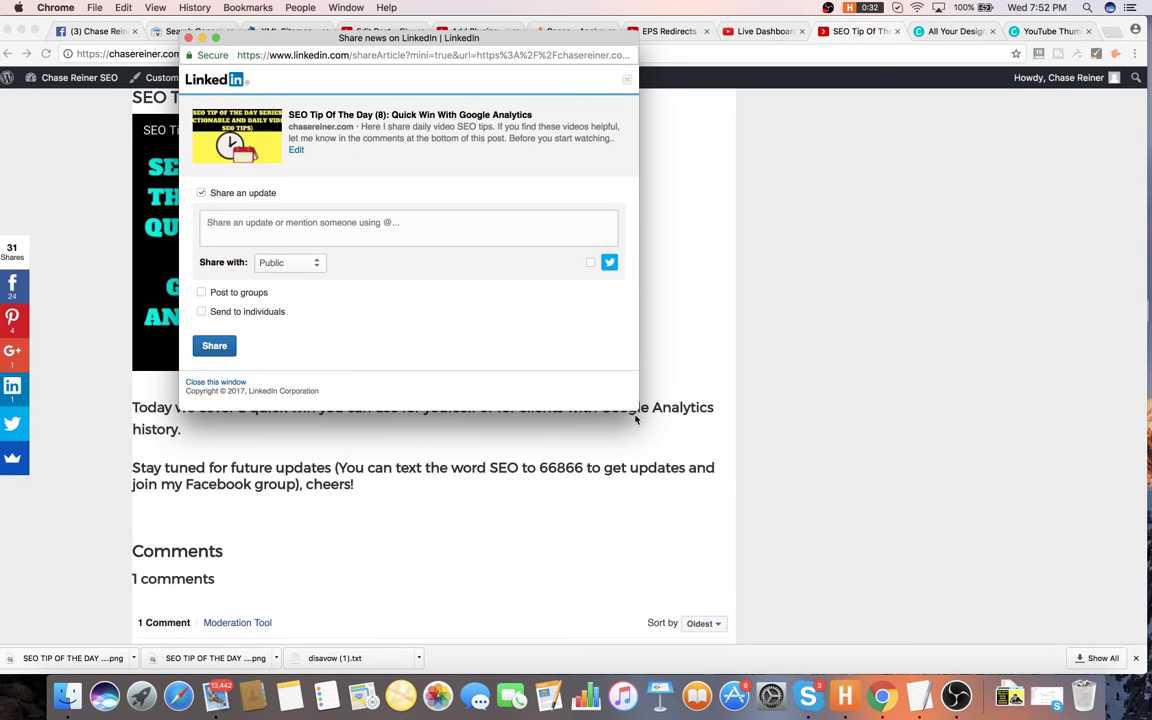
left_click(251, 290)
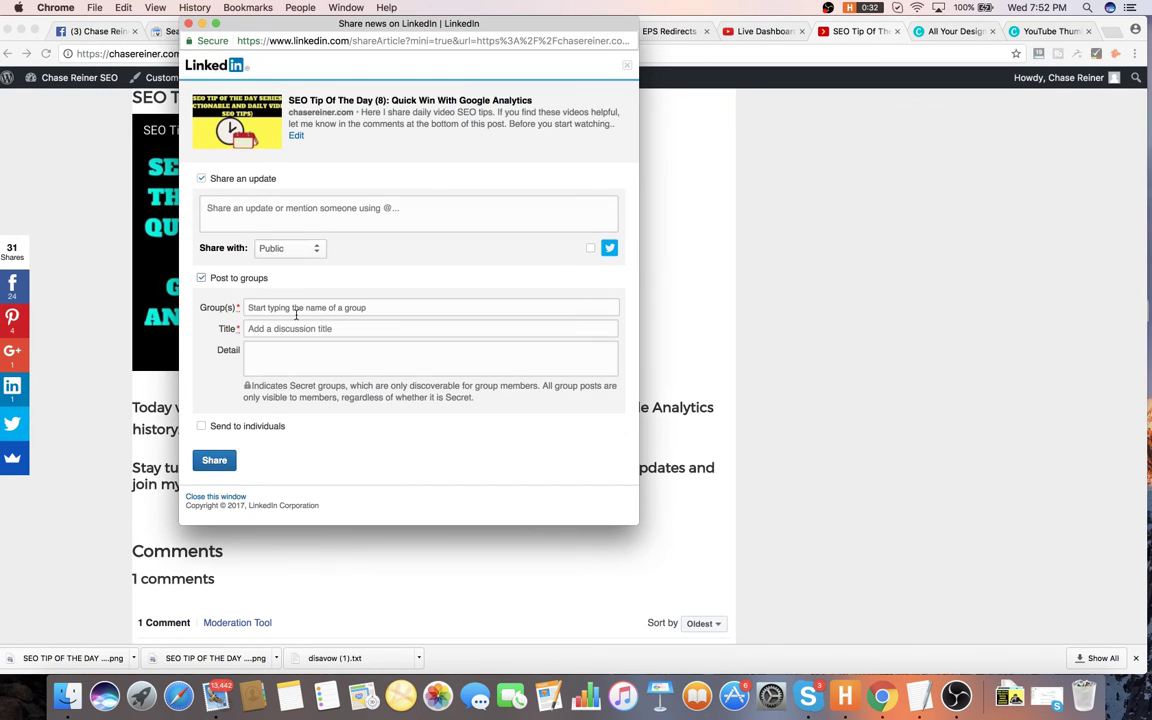
- Enter "Just finished SEO tip of the Day 8: Quick Win Through Google Analytics." as the group title, group detail and update text
left_click(303, 329)
type("Just finished SEO tip of the Day 8: Quick Win Through Google Analytics.")
left_click(310, 351)
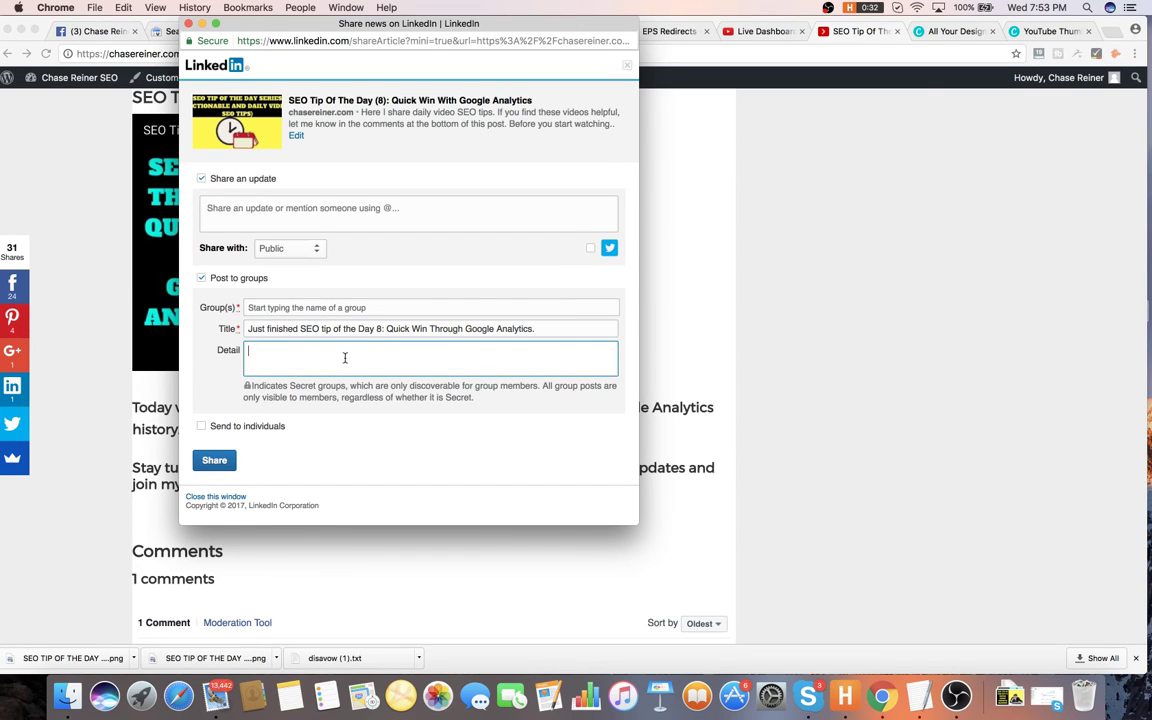
type("Just finished SEO tip of the Day 8: Quick Win Through Google Analytics.")
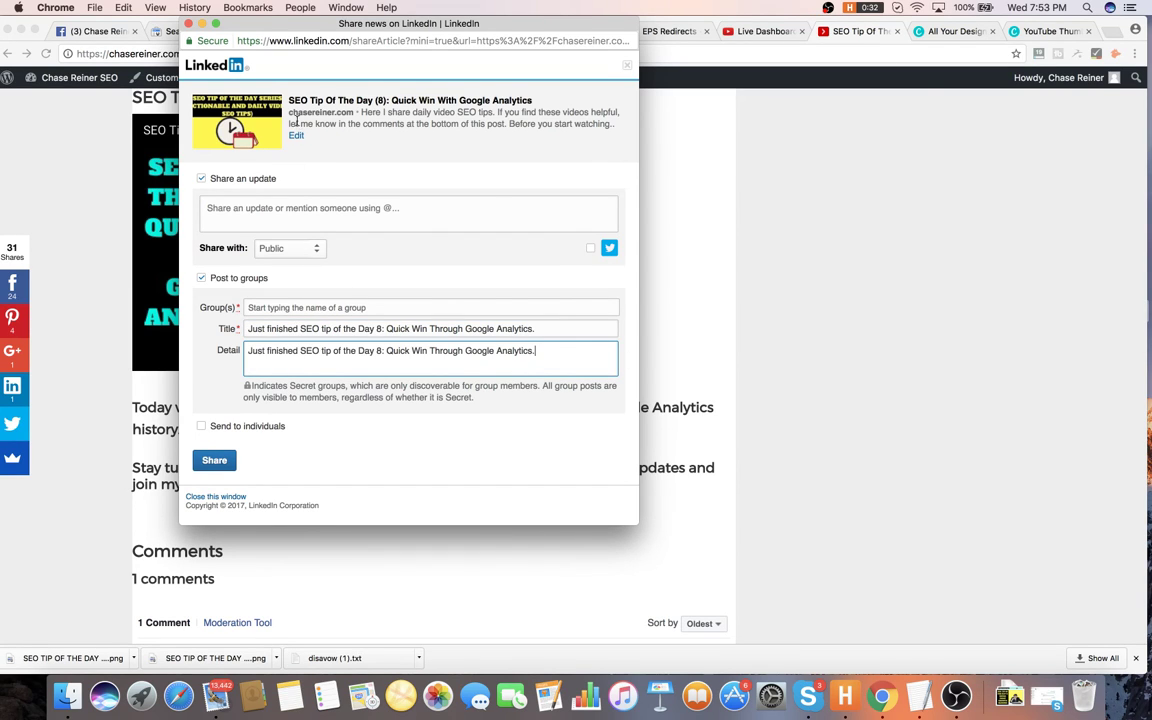
left_click(287, 203)
type("Just finished SEO tip of the Day 8: Quick Win Through Google Analytics.")
- Replace the group post's title with the copied headline "SEO Tip Of The Day (8): Quick Win With Google Analytics"
left_click_drag(288, 101, 596, 102)
key("super+c")
triple_click(373, 329)
key("super+v")
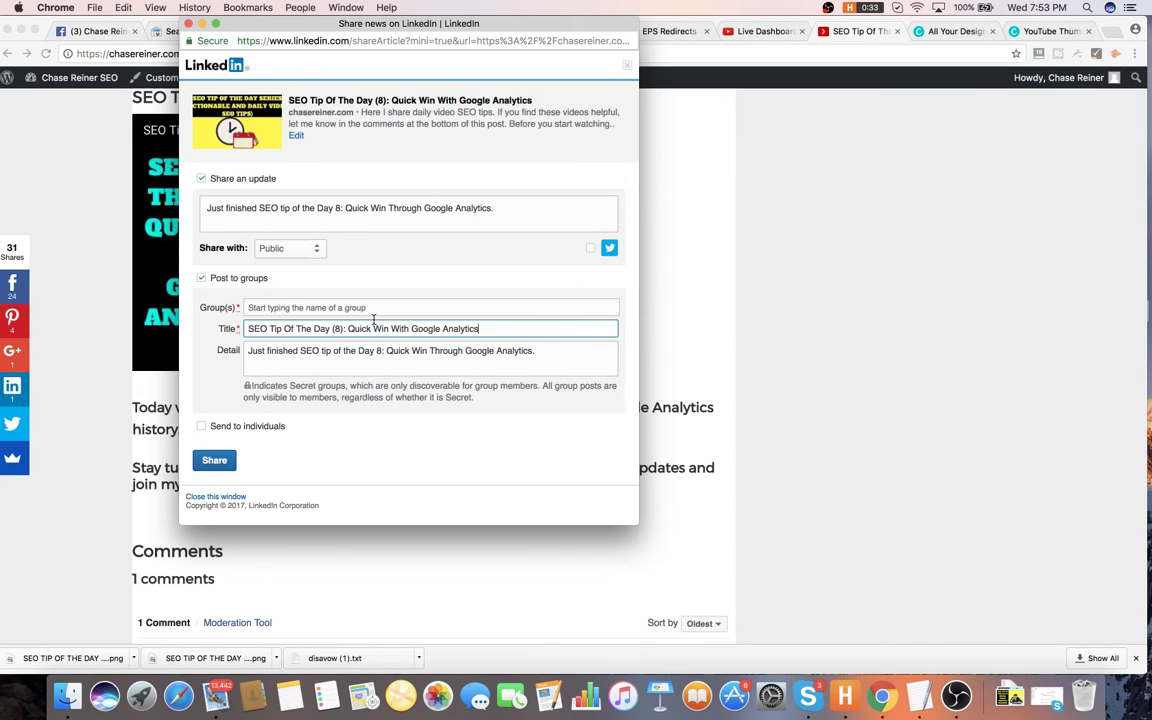
- Choose the SEO Expert group as the group to post to and share the update on LinkedIn
left_click(385, 309)
type("seo")
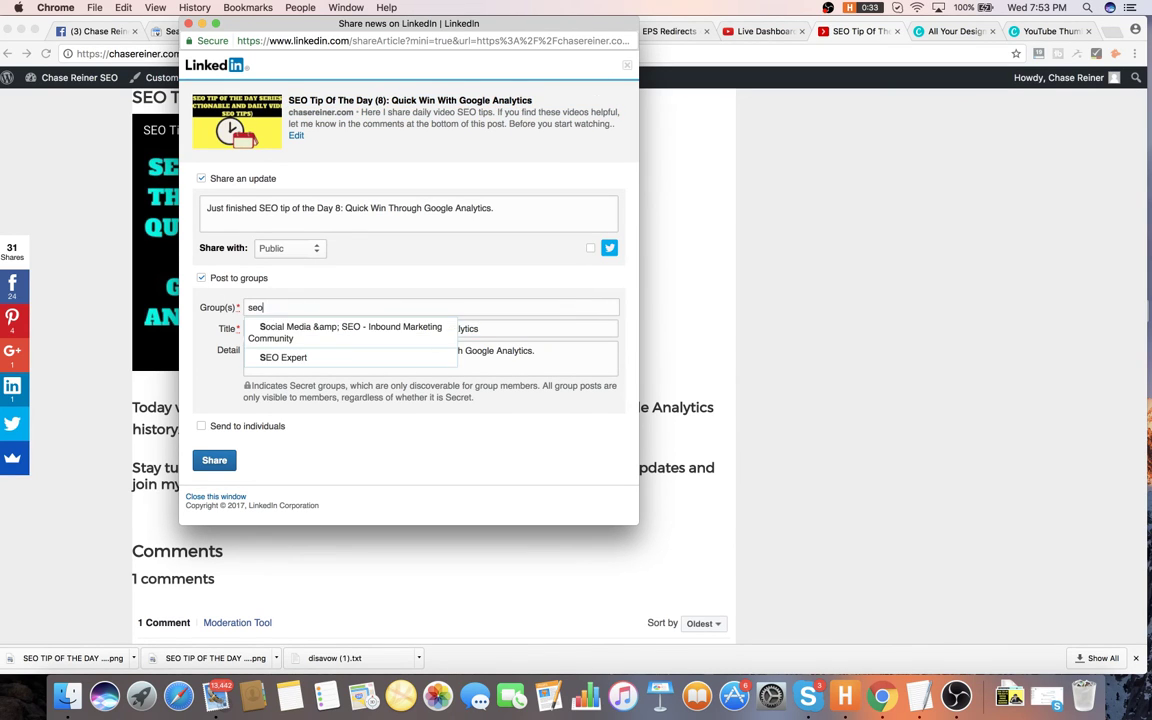
left_click(339, 330)
triple_click(389, 216)
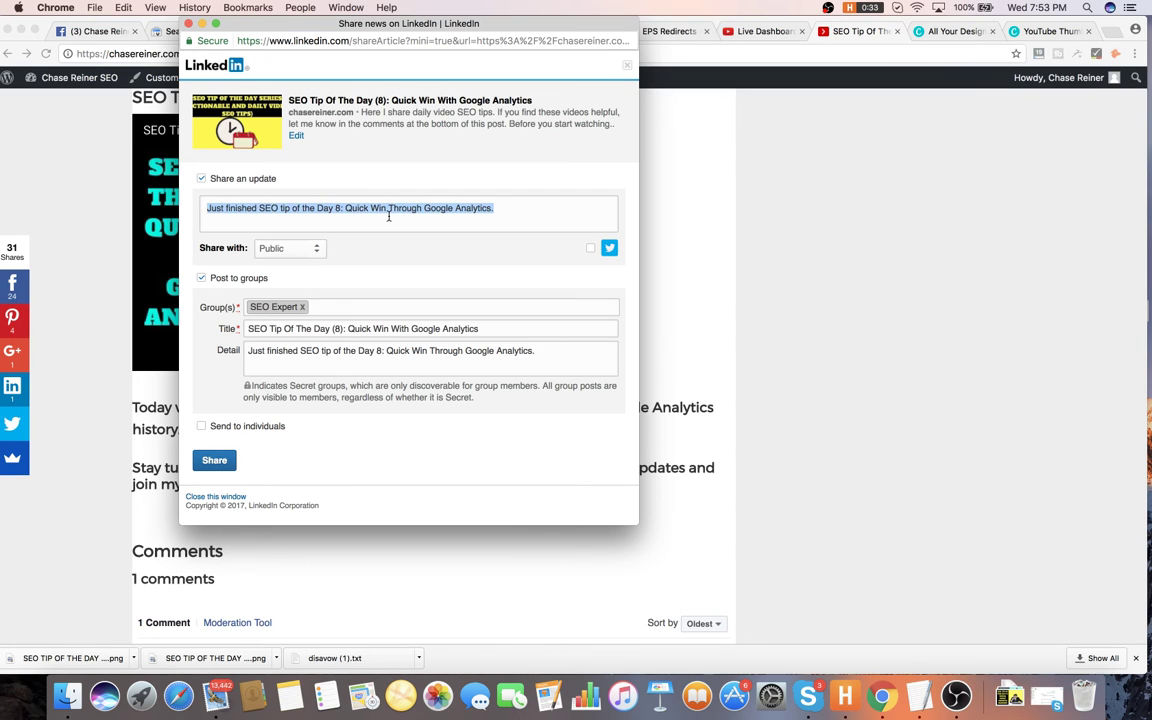
left_click(232, 457)
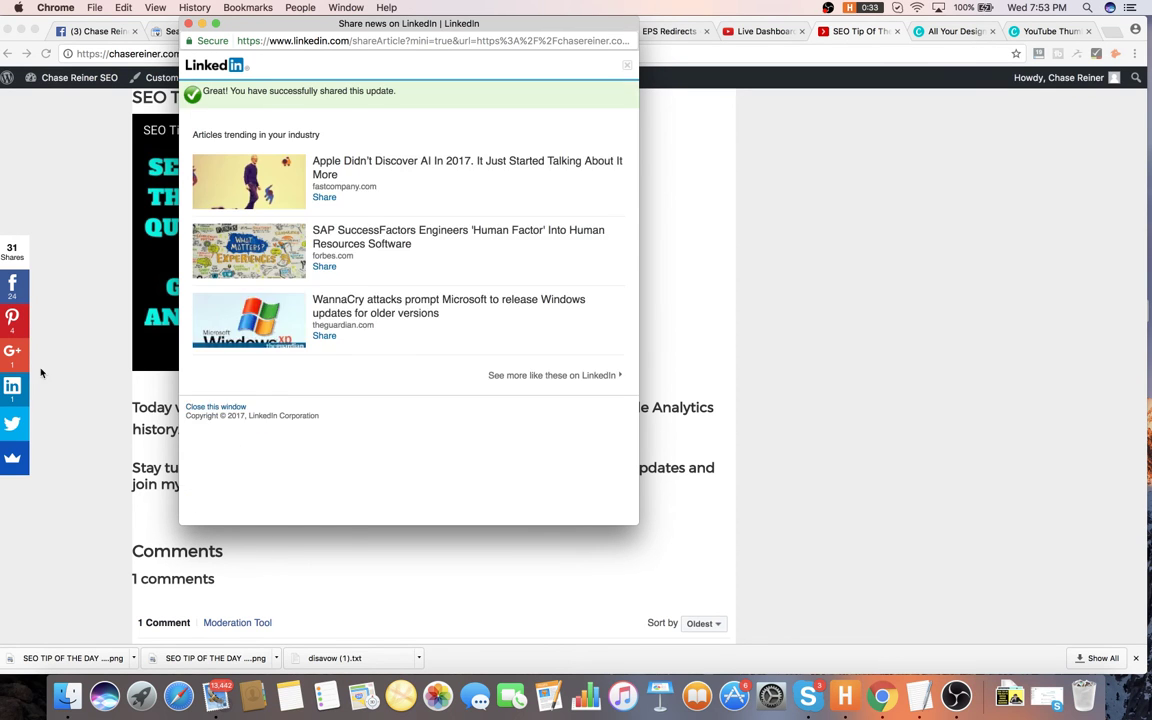
- Share the post to Reddit, logging in with the account username and password, and decline saving the password to Dashlane
left_click(13, 460)
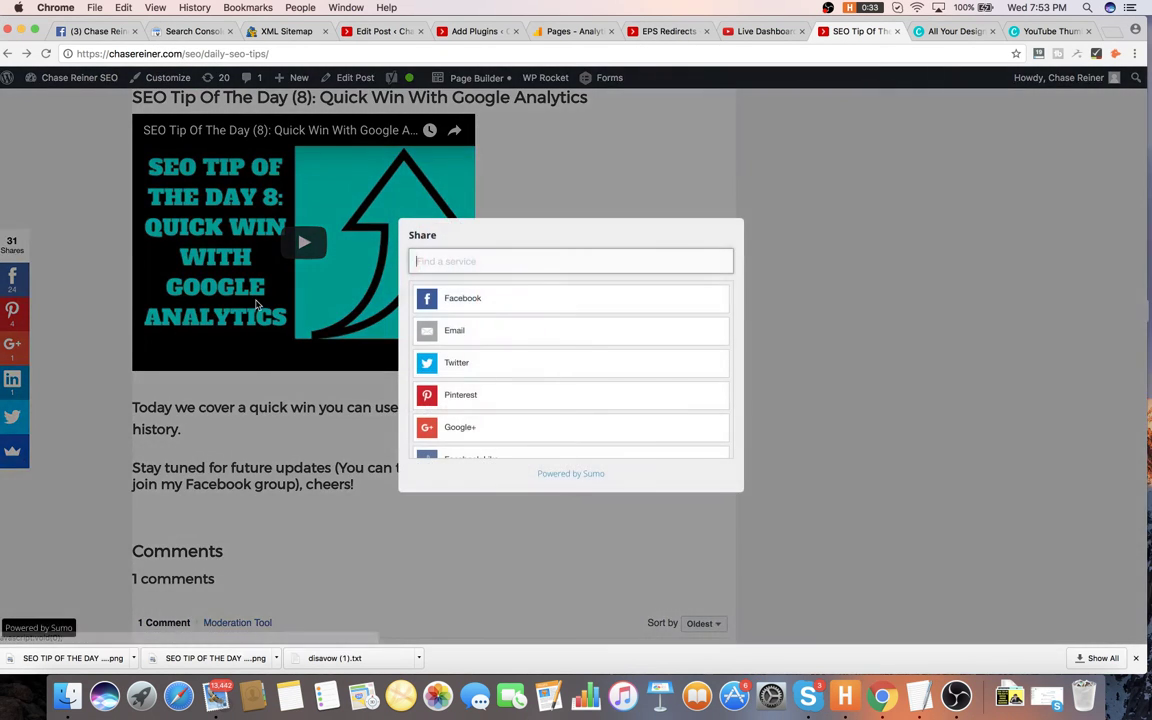
scroll(525, 325, "down", 2)
scroll(525, 325, "down", 4)
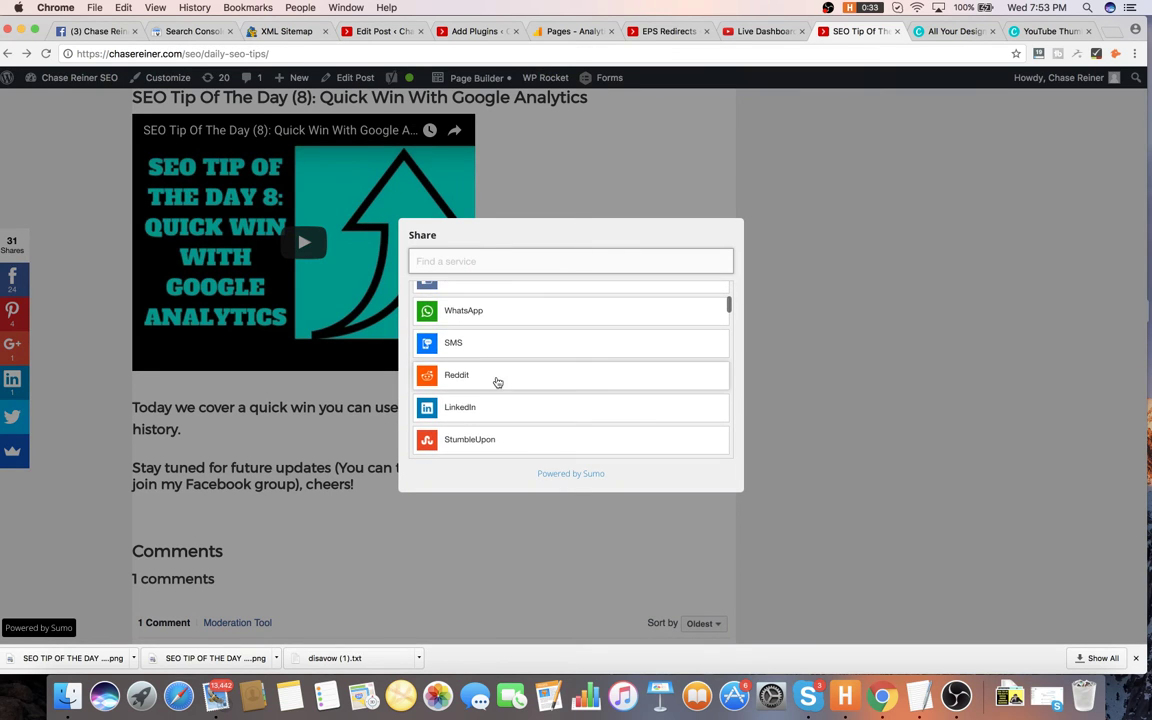
left_click(496, 378)
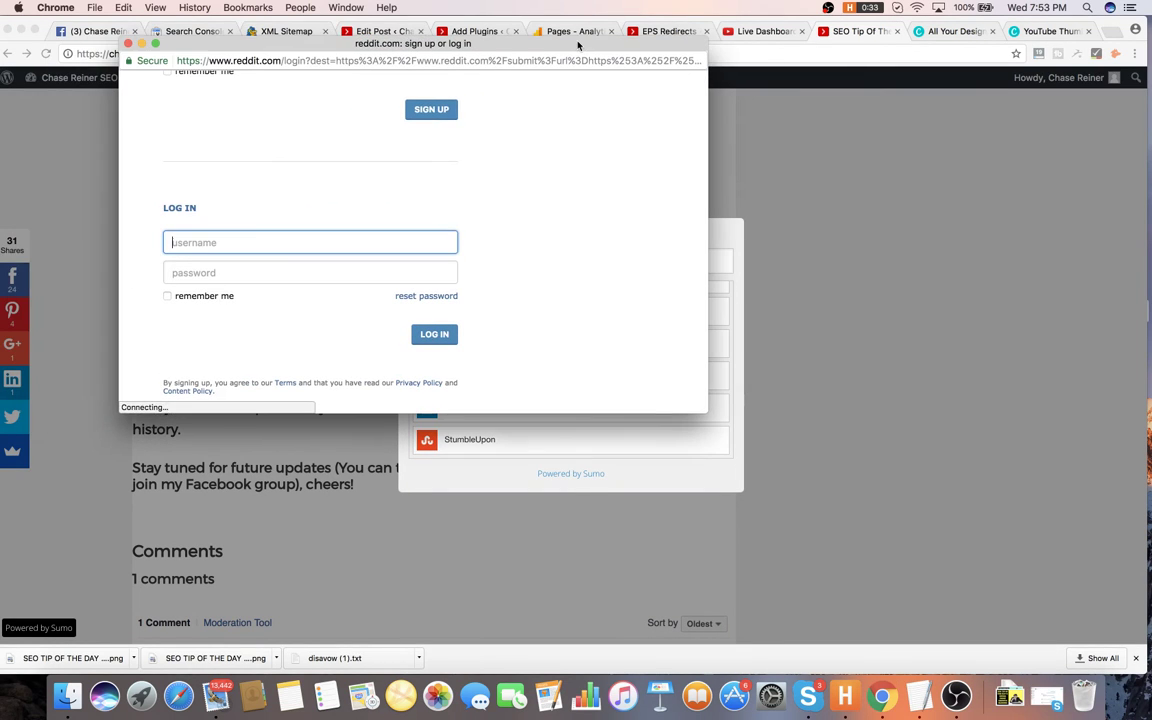
type("chaserer")
key("Tab")
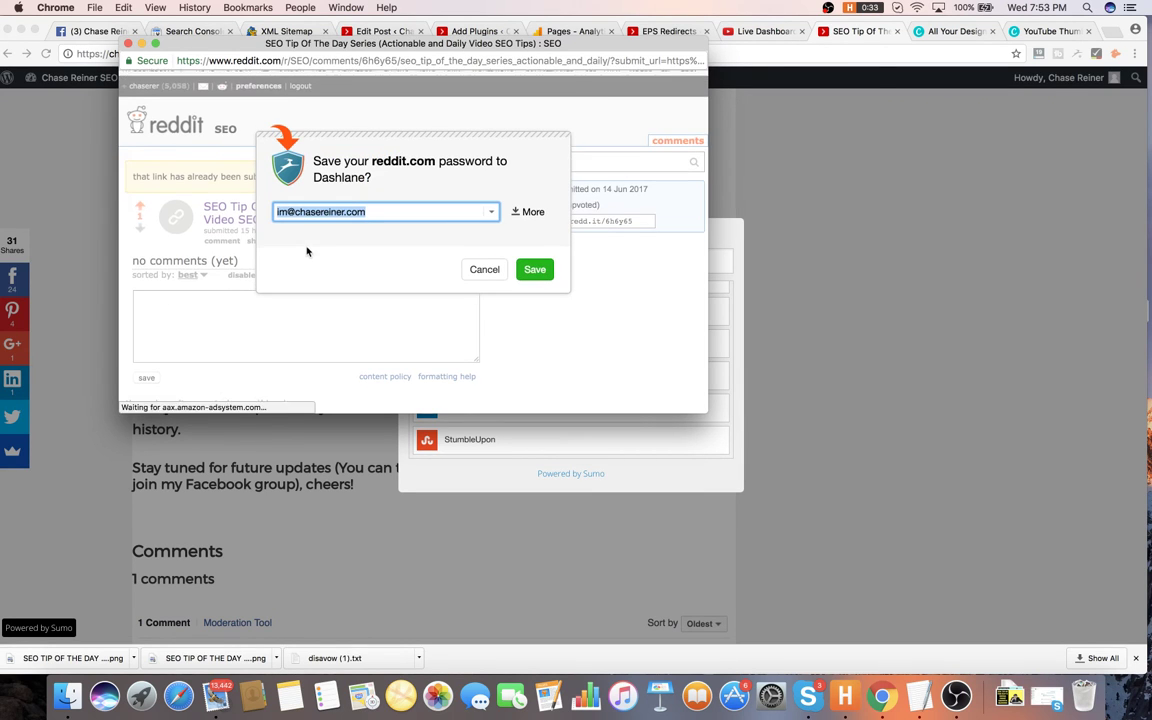
left_click(484, 269)
- Look over the post's existing submission in the SEO subreddit and close the Reddit window
scroll(278, 227, "down", 2)
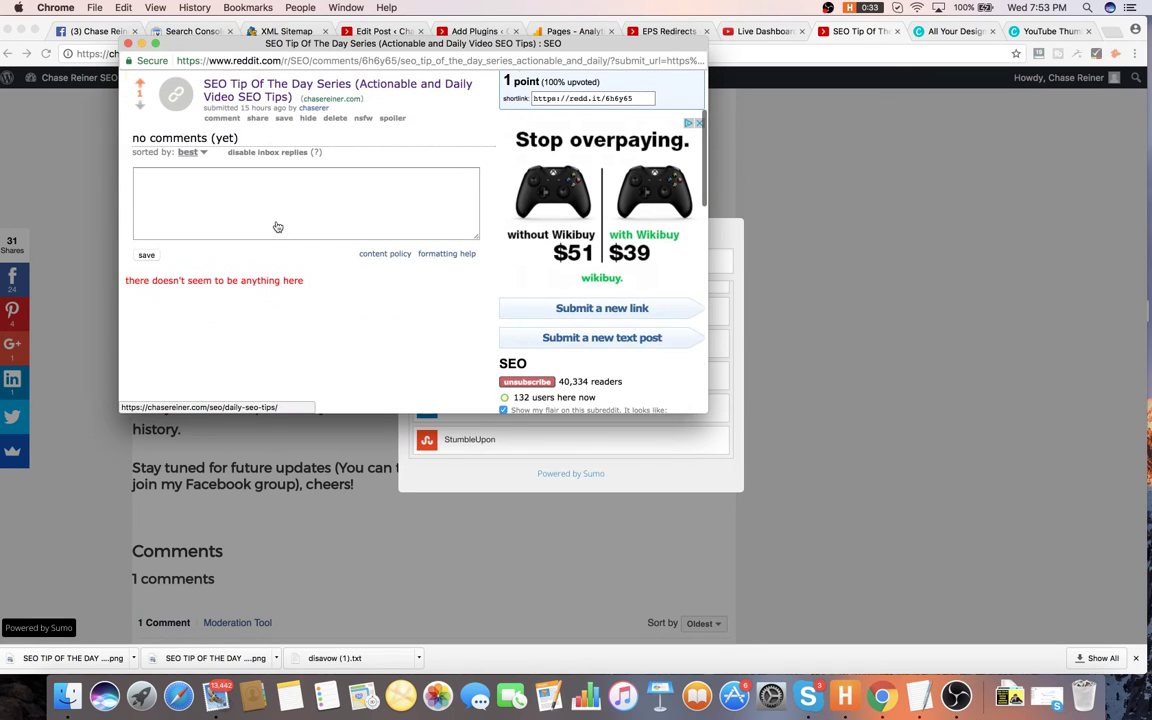
scroll(237, 137, "up", 3)
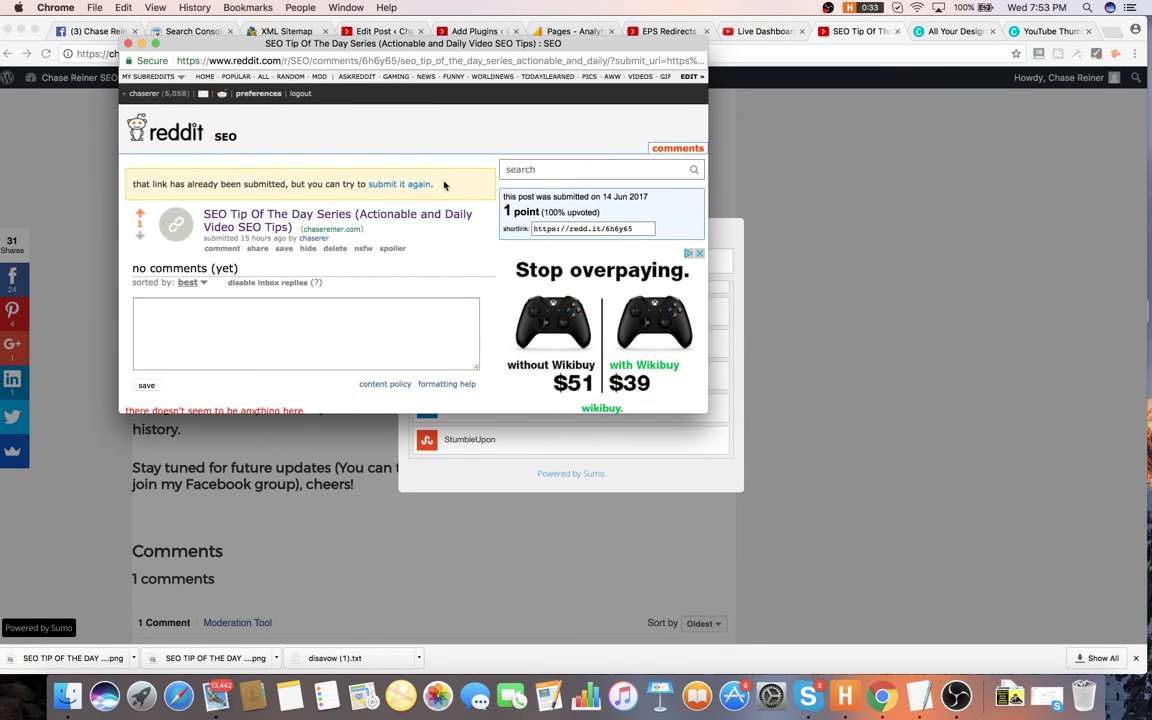
left_click(129, 44)
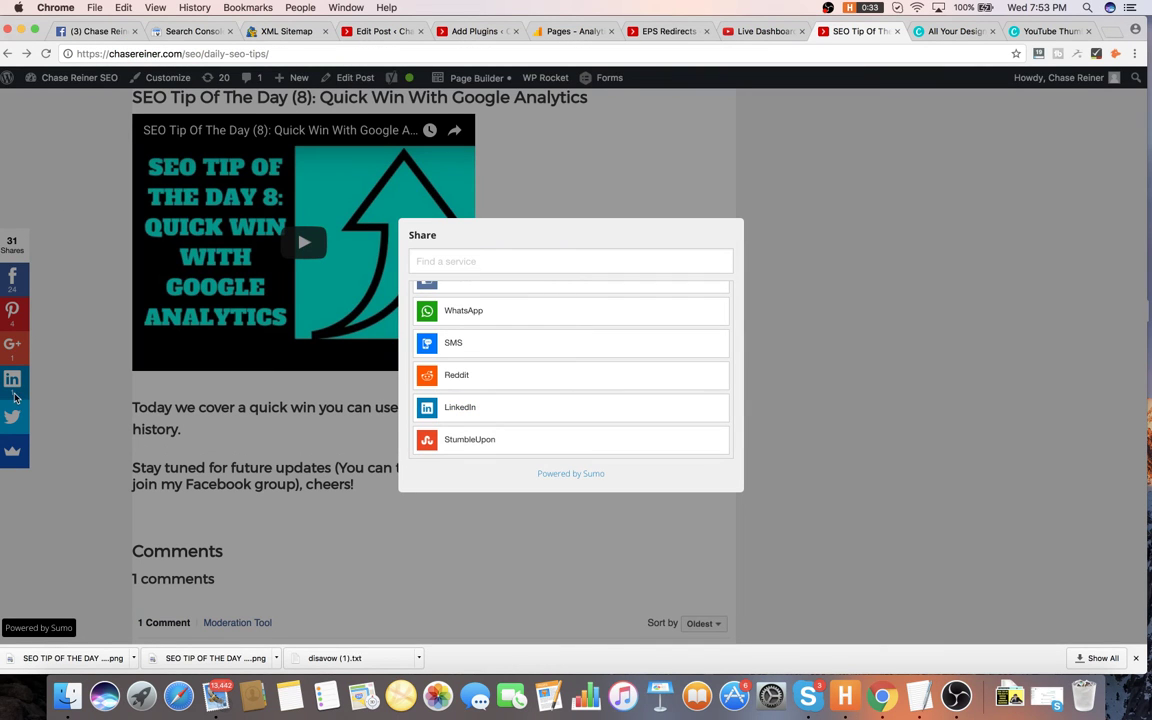
- Add the SEO tips post to the StumbleUpon likes, continue to Stumble and close its window
scroll(500, 373, "down", 3)
left_click(499, 372)
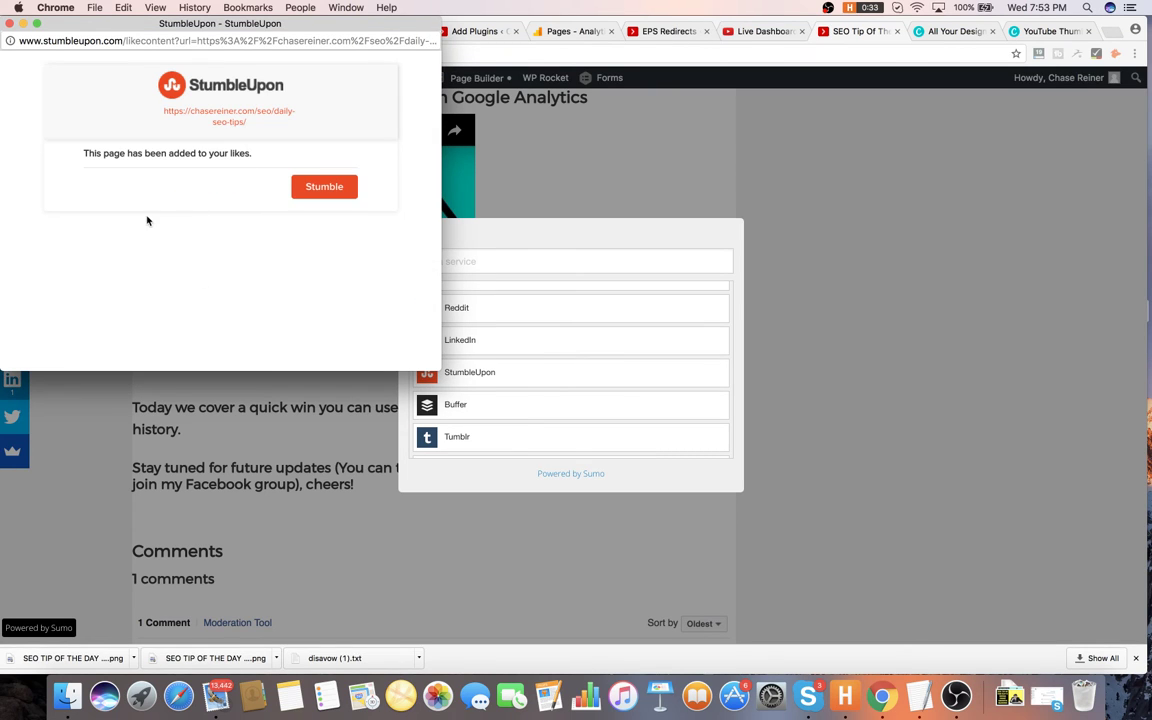
left_click(299, 189)
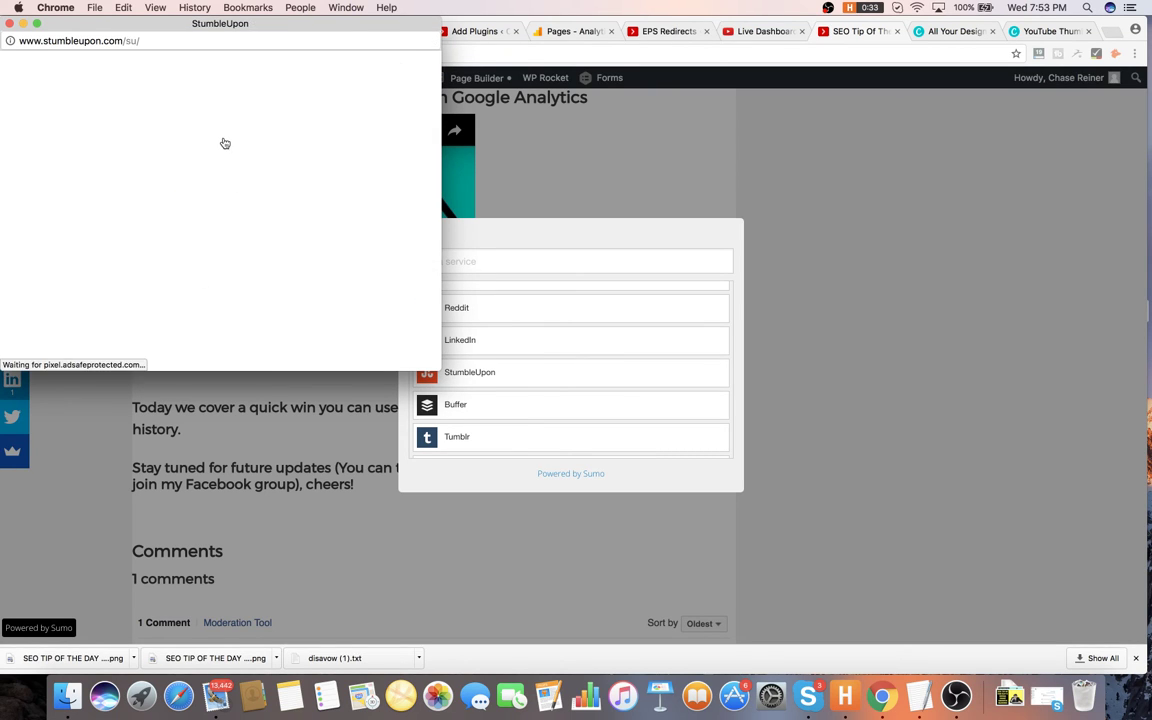
left_click(10, 23)
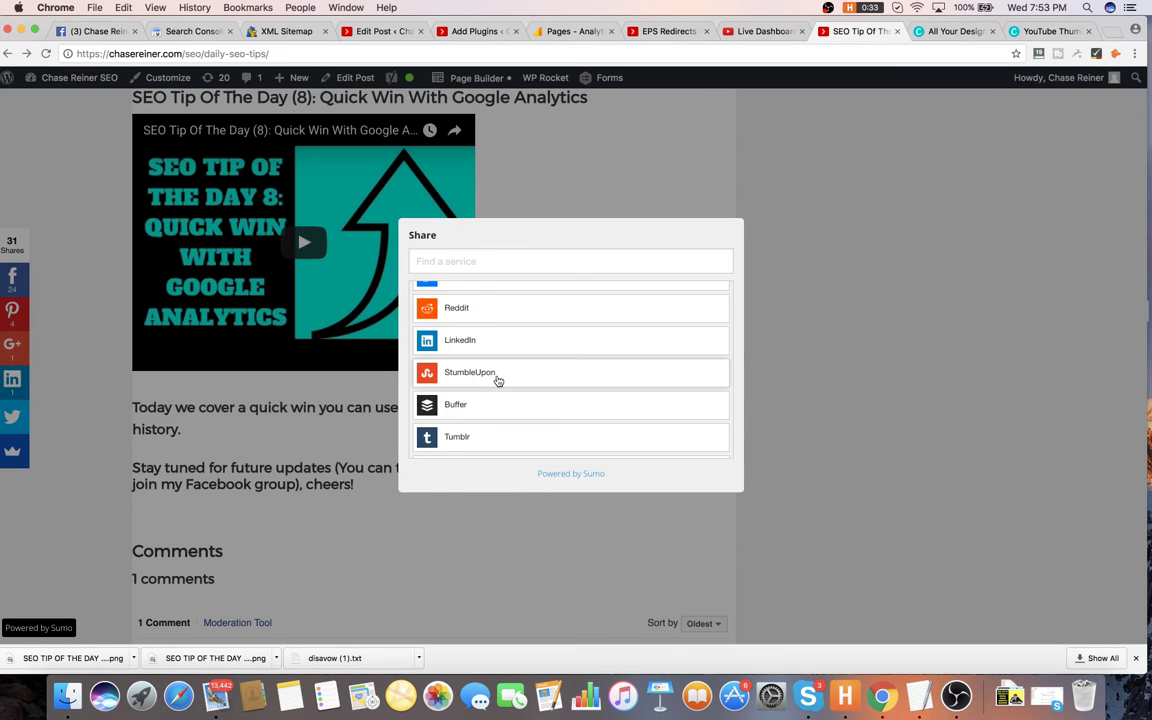
- Post the SEO tip 8 thumbnail with its link caption and a hashtag to the seo-chase Tumblr blog
scroll(497, 390, "down", 3)
left_click(501, 370)
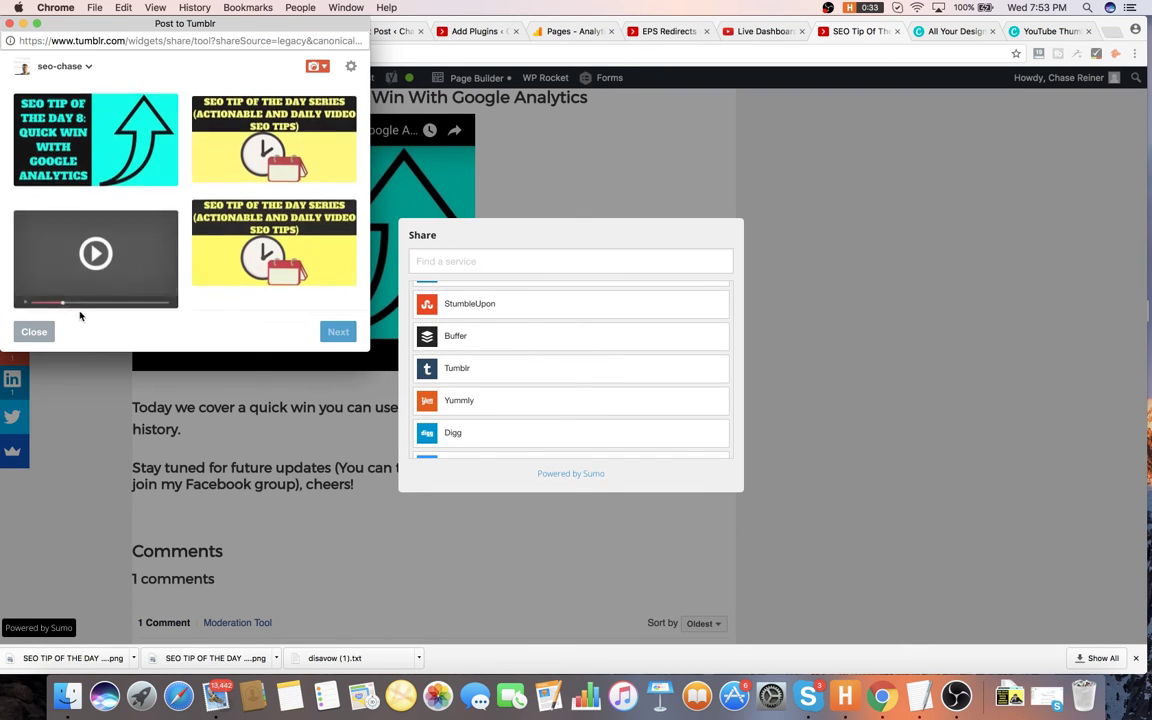
left_click(336, 332)
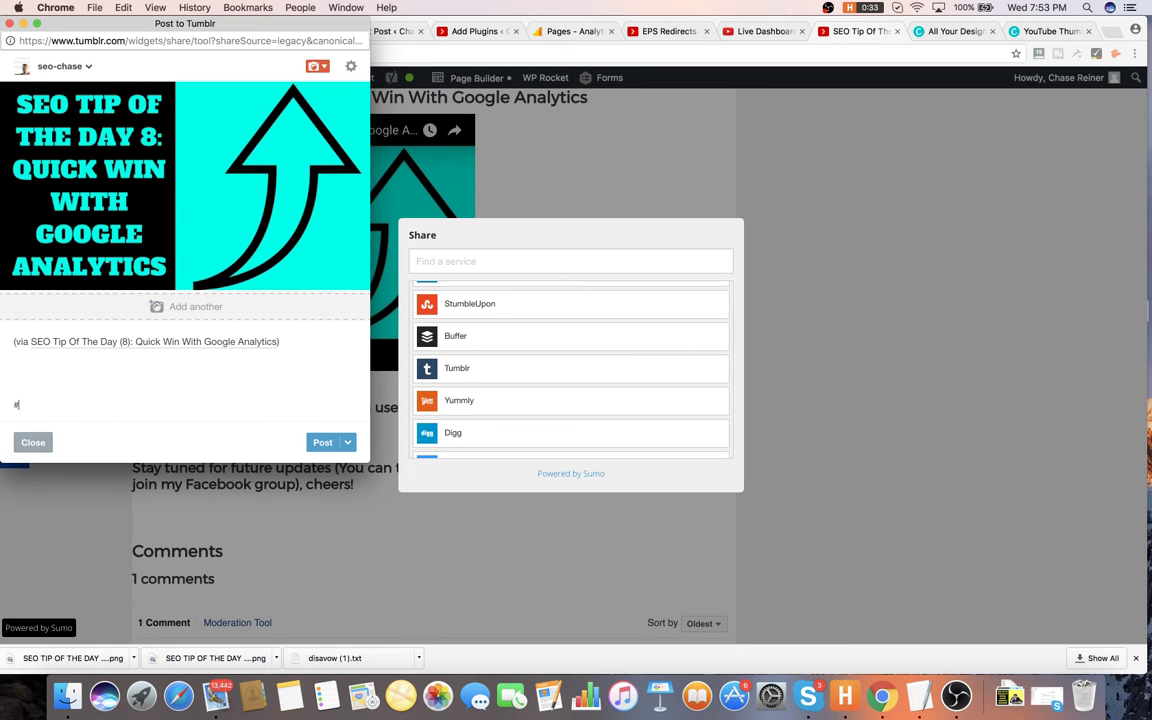
key("Return")
left_click(329, 442)
- Submit the SEO tips post's link to Digg, then close the Digg window and the sharing service list
left_click(489, 434)
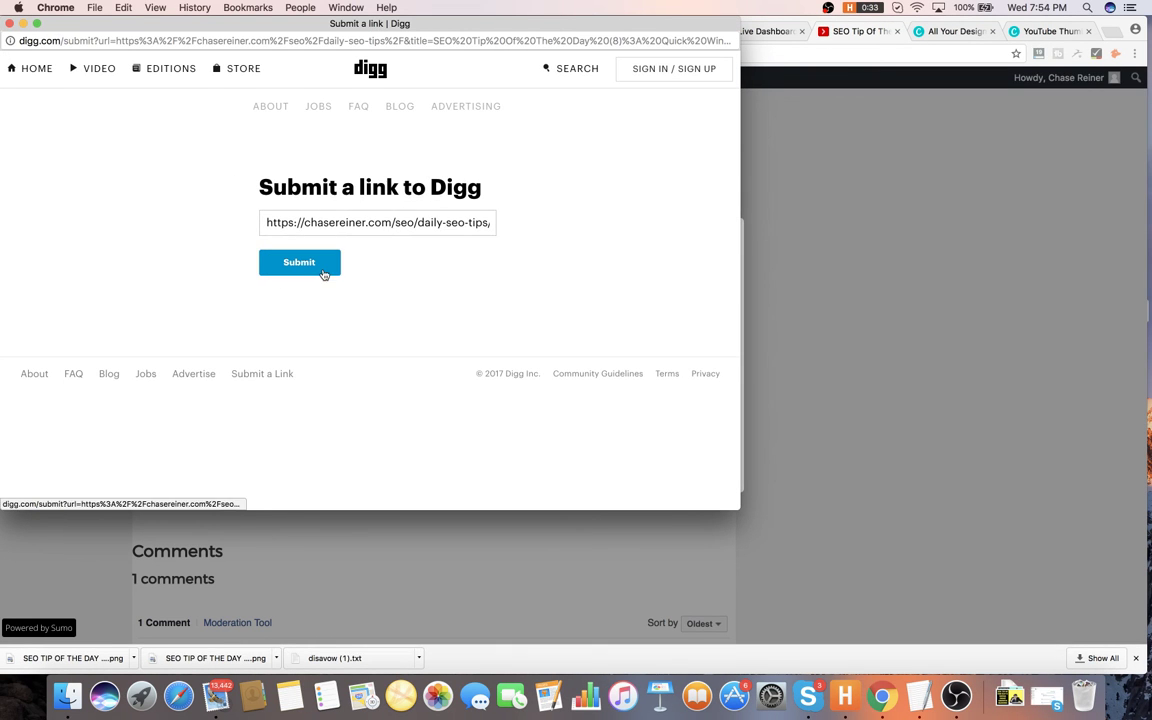
left_click(330, 266)
left_click(10, 23)
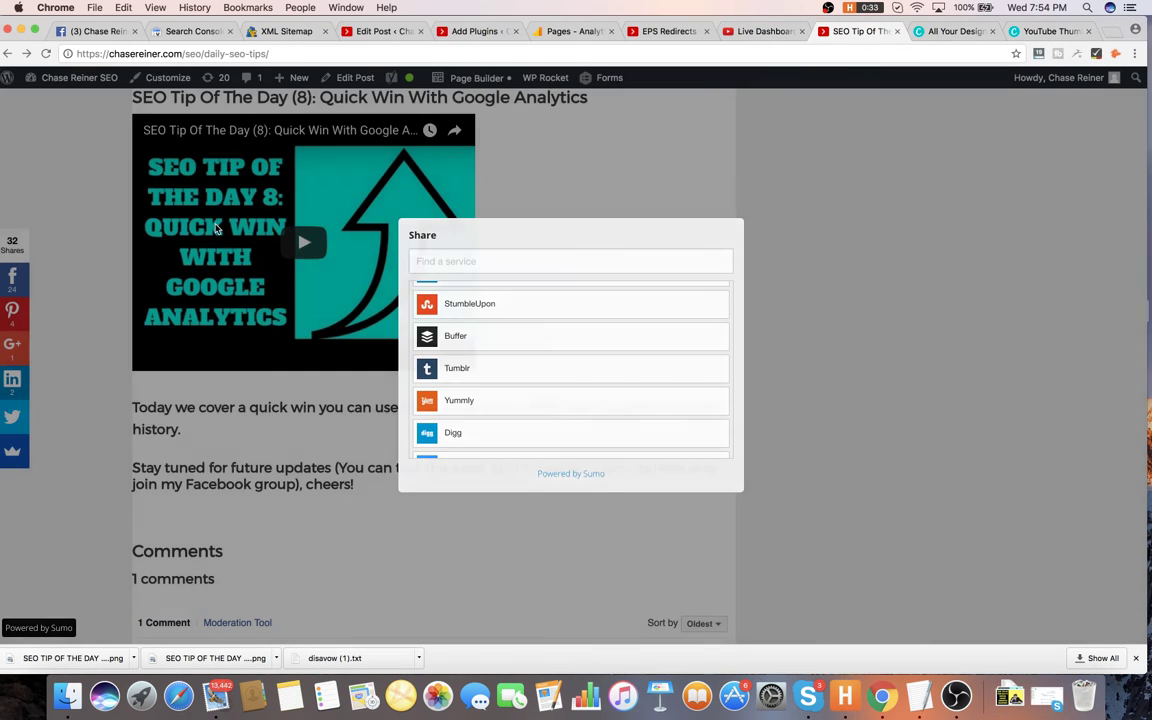
left_click(347, 375)
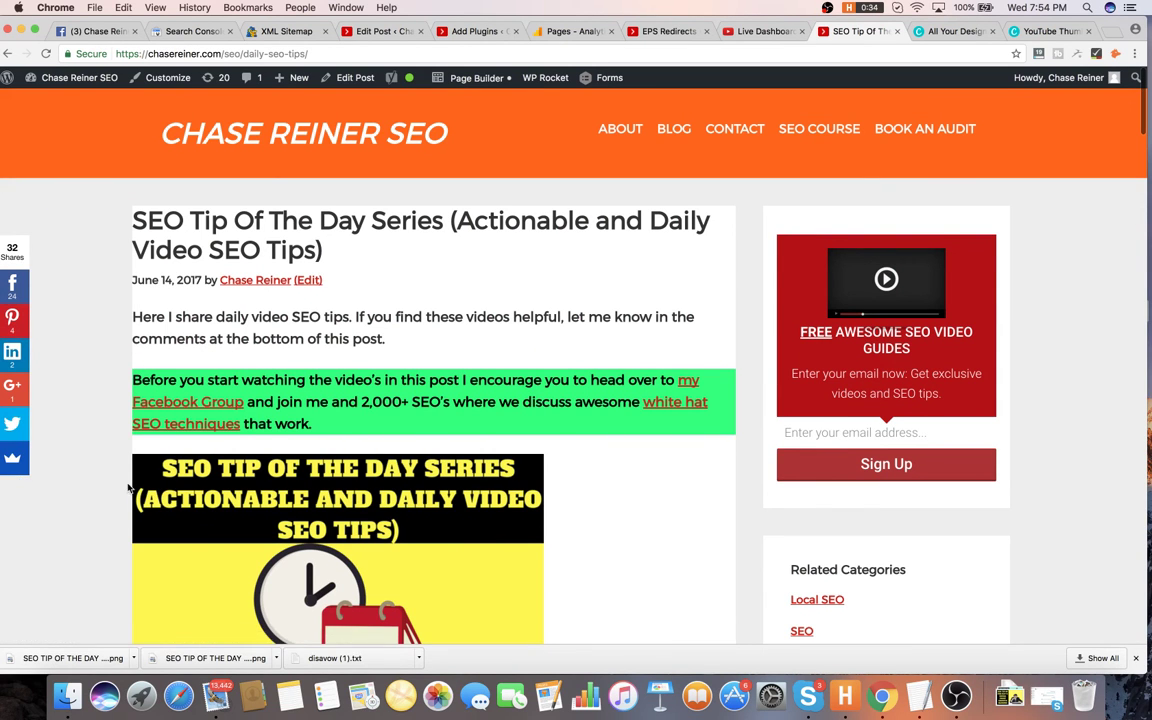
scroll(261, 270, "down", 3)
scroll(261, 287, "up", 3)
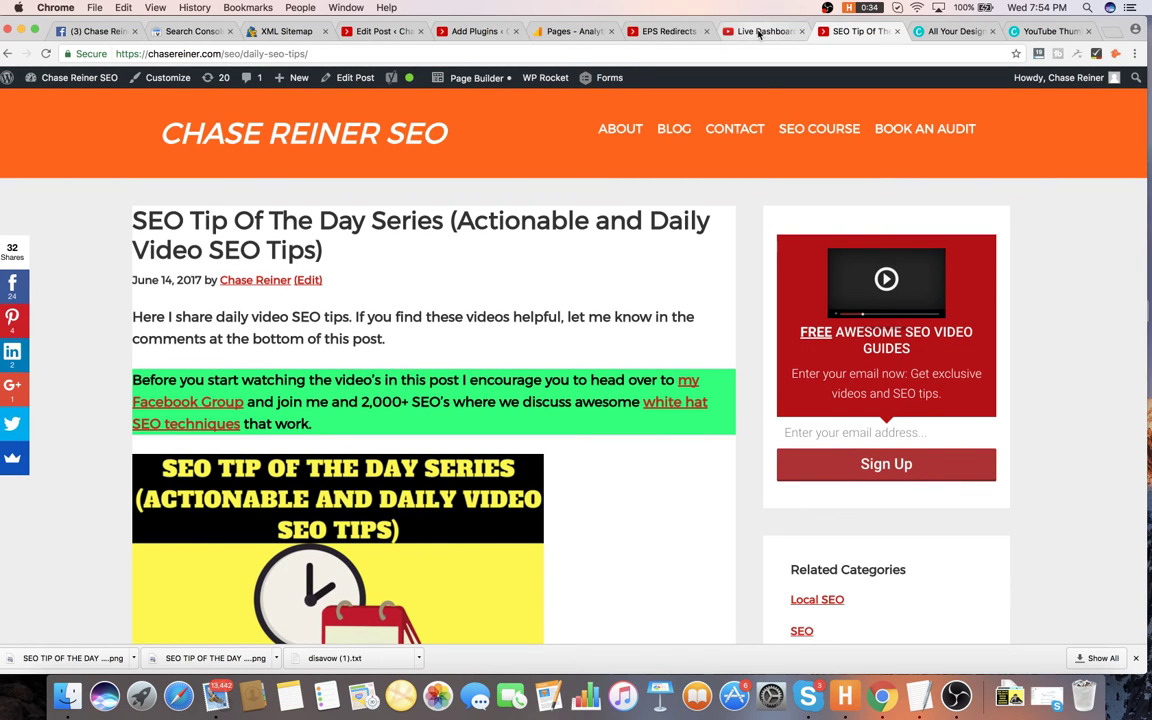
scroll(926, 141, "down", 2)
scroll(926, 141, "up", 1)
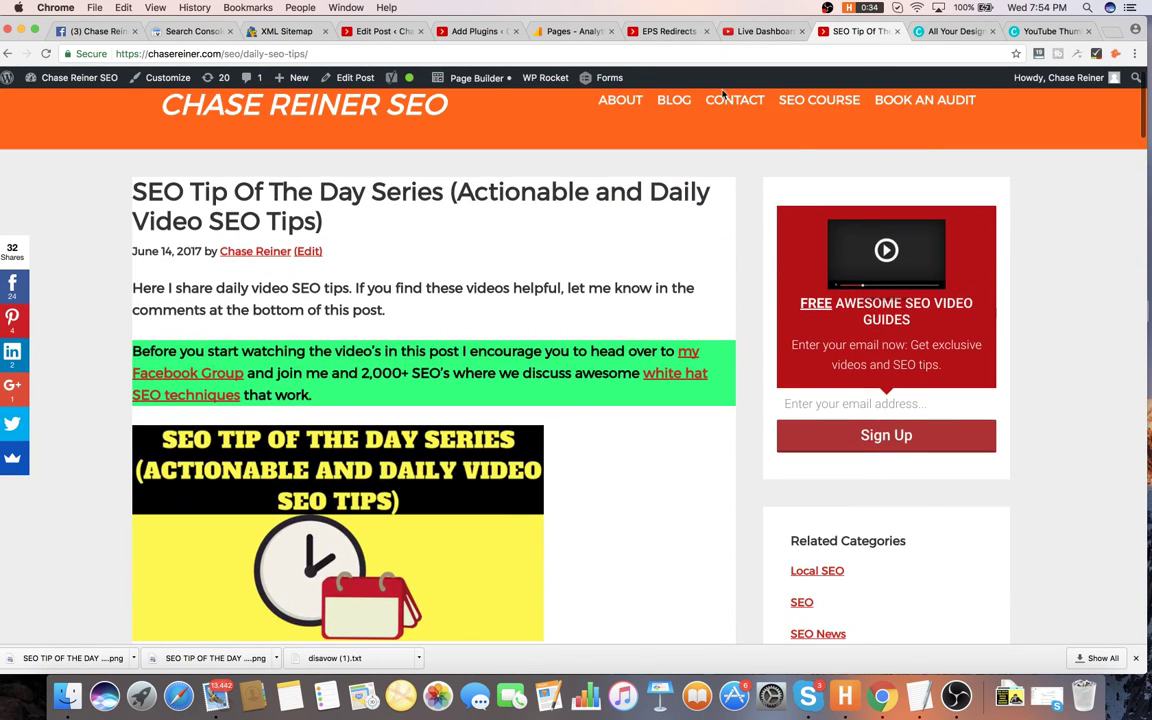
- Check the YouTube live dashboard's stream status and live chat for viewer messages, glancing back at the SEO tips post
left_click(765, 31)
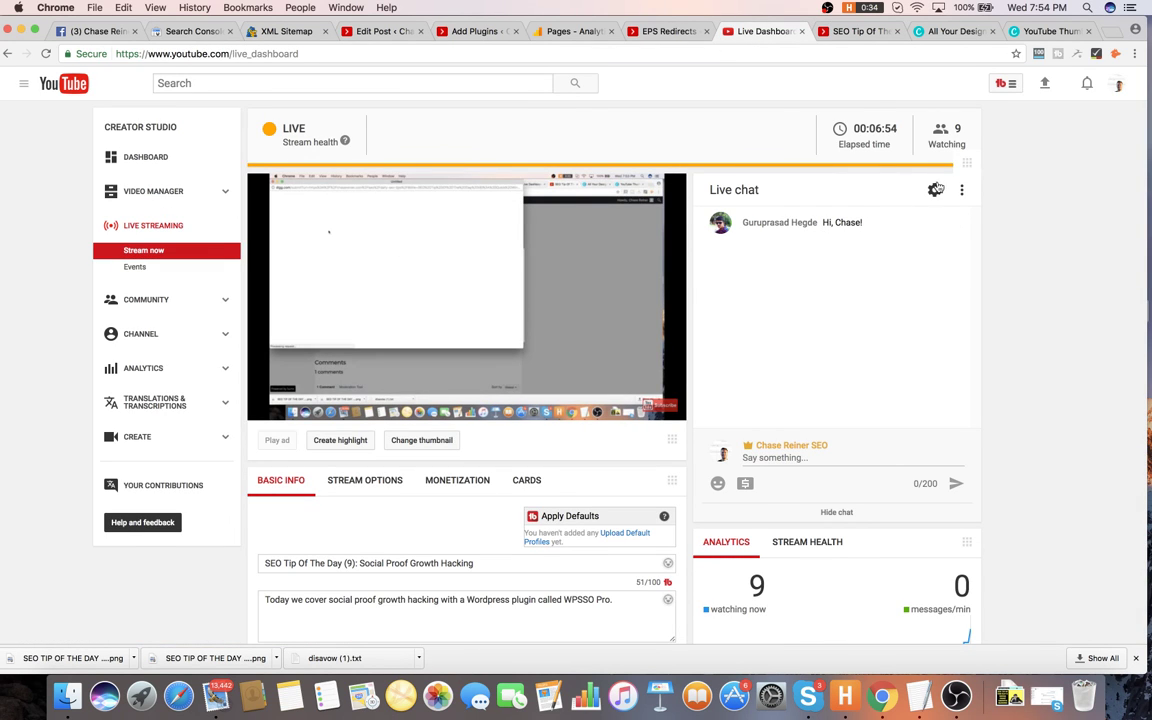
left_click(670, 31)
left_click(817, 31)
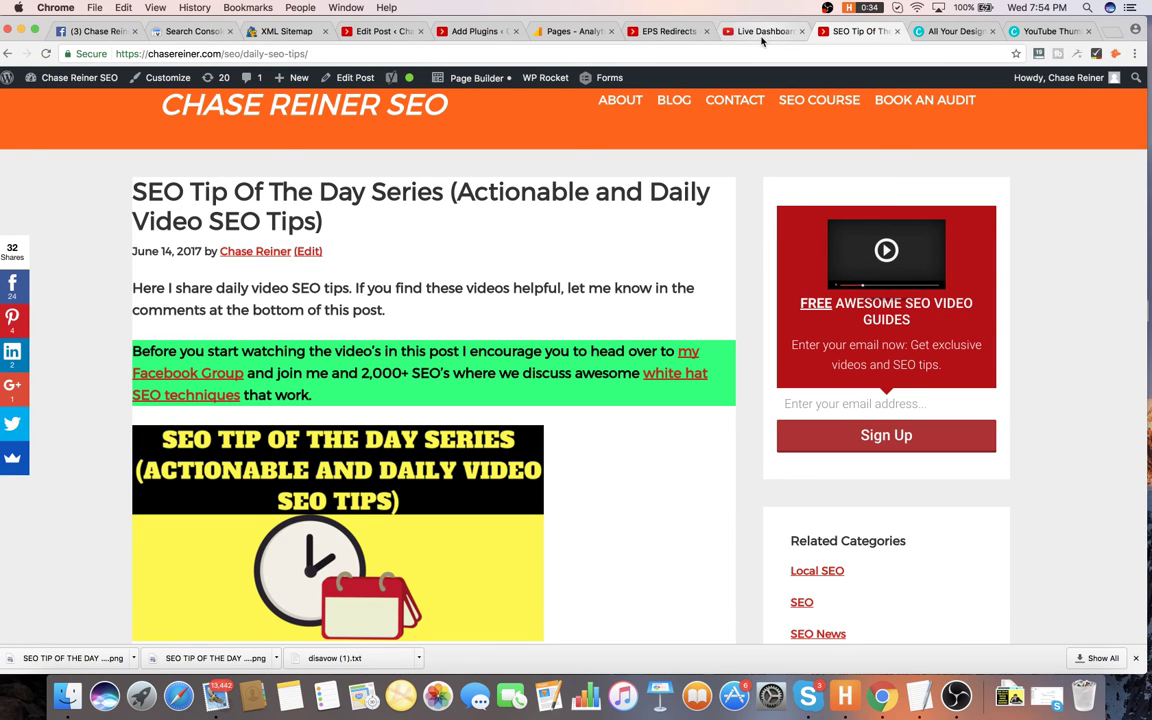
left_click(767, 31)
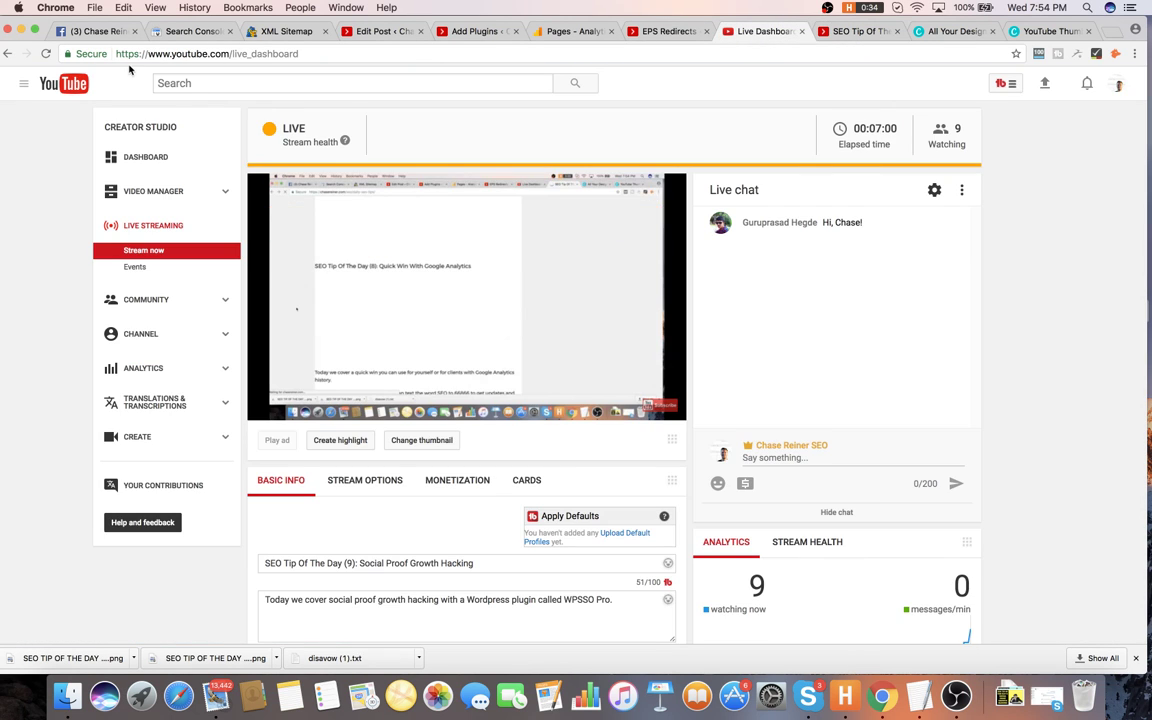
- Open The SEO Network group from the Facebook home page and look over its recent activity and members
left_click(100, 31)
scroll(550, 175, "up", 10)
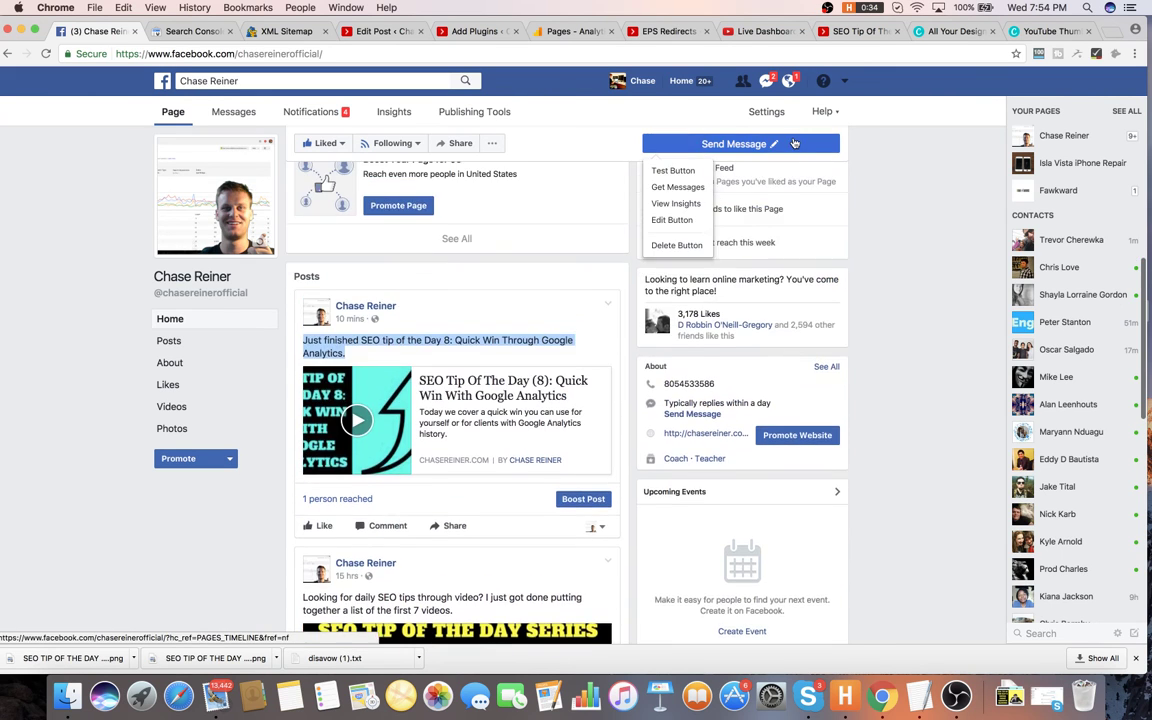
left_click(165, 88)
left_click(212, 262)
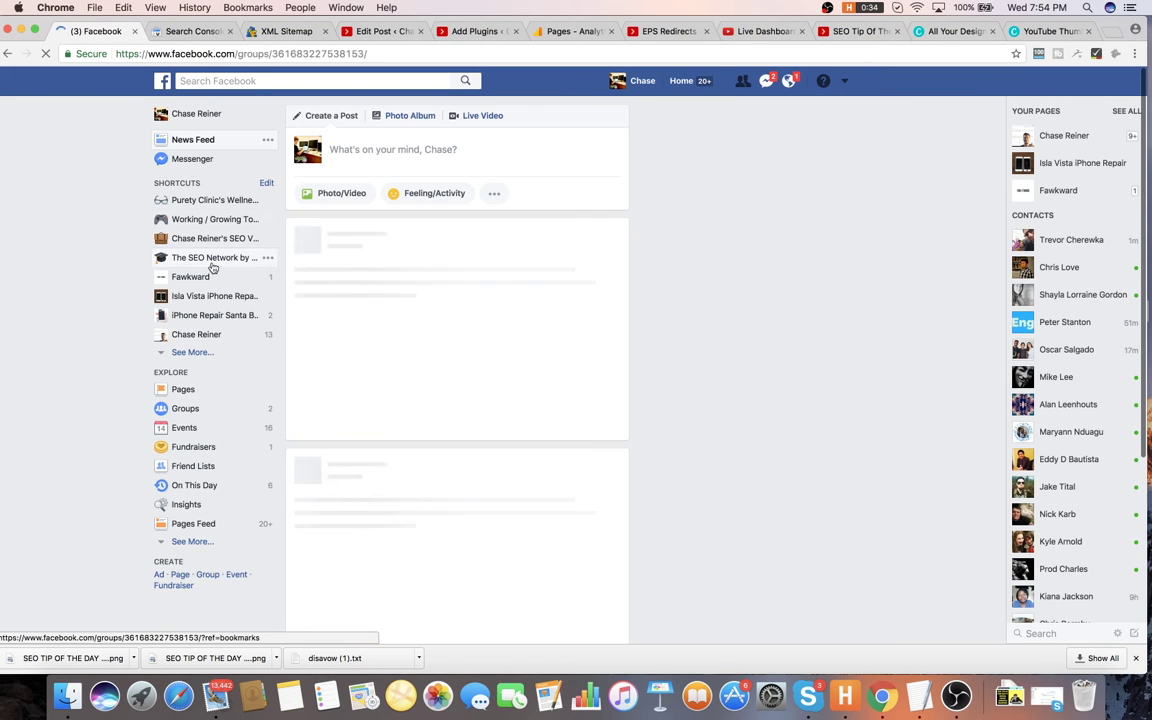
scroll(680, 300, "down", 5)
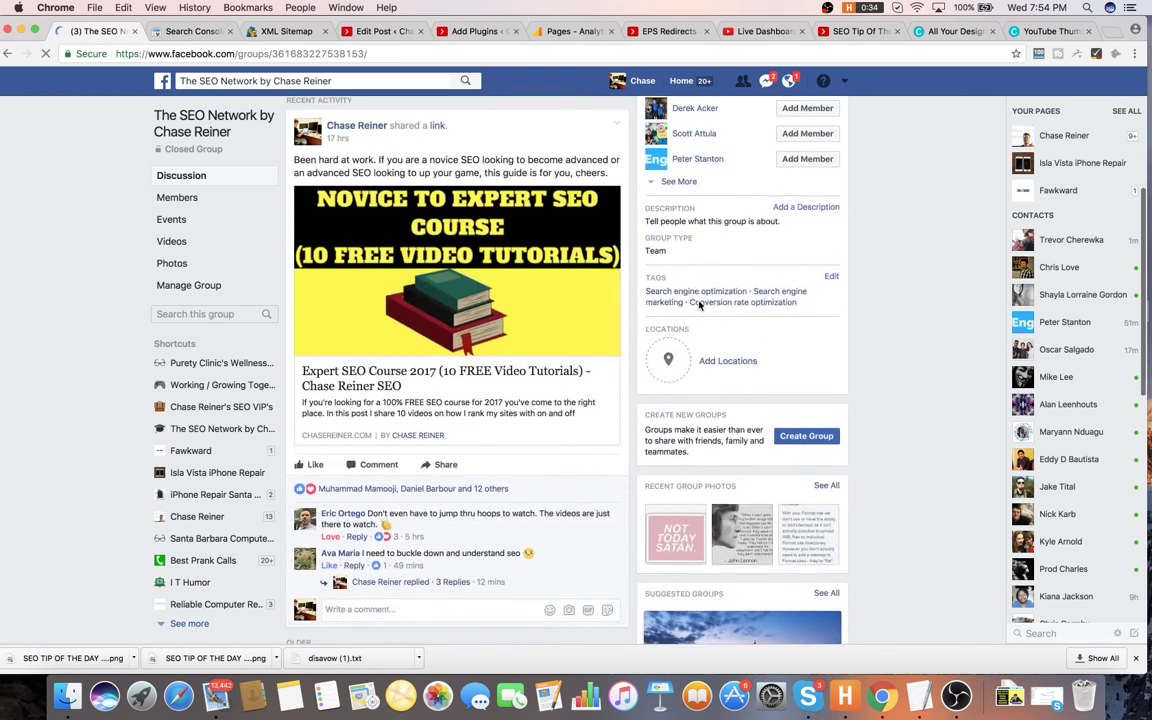
scroll(700, 304, "down", 3)
scroll(699, 303, "up", 5)
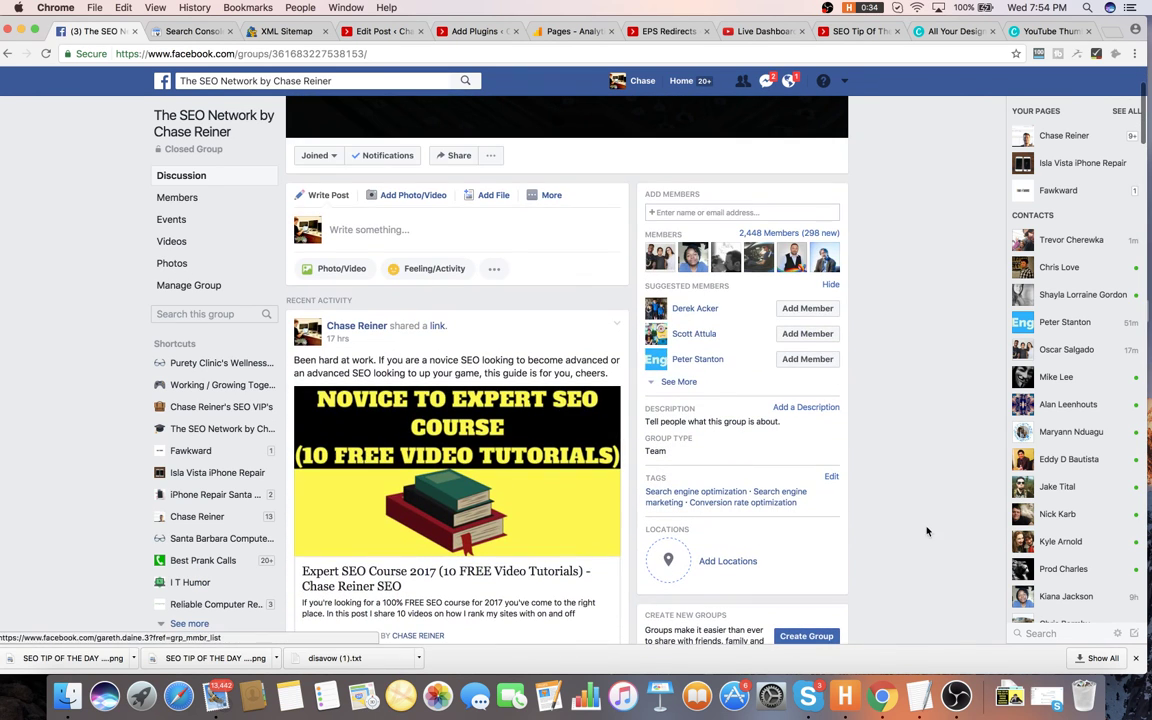
- Switch to OBS to bring up the streaming controls
left_click(955, 688)
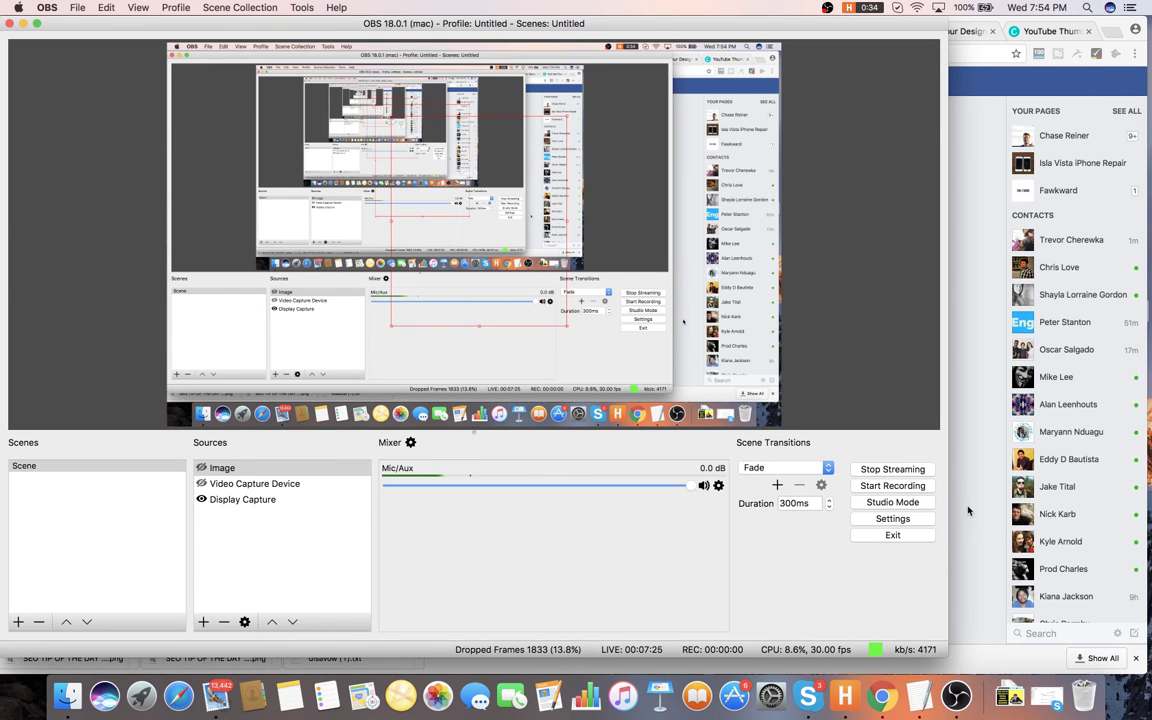